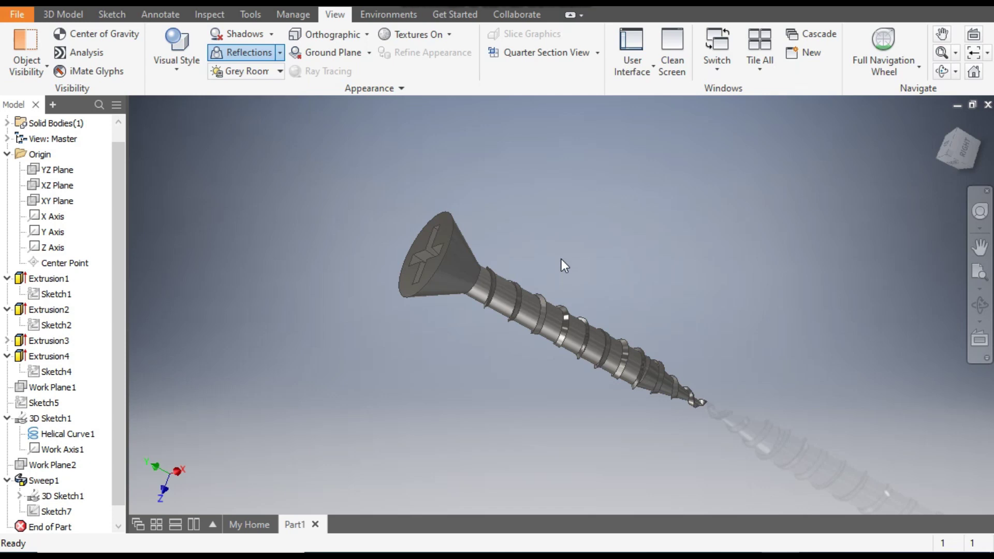
Create a new part from the metric Standard (mm).ipt template and start a 2D sketch on the XZ plane
left_click(34, 6)
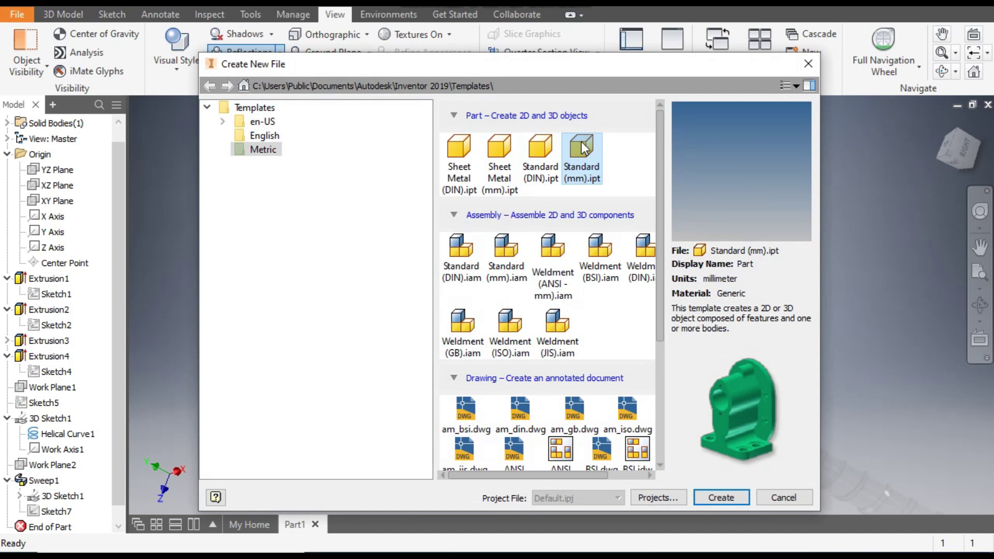
left_click(721, 498)
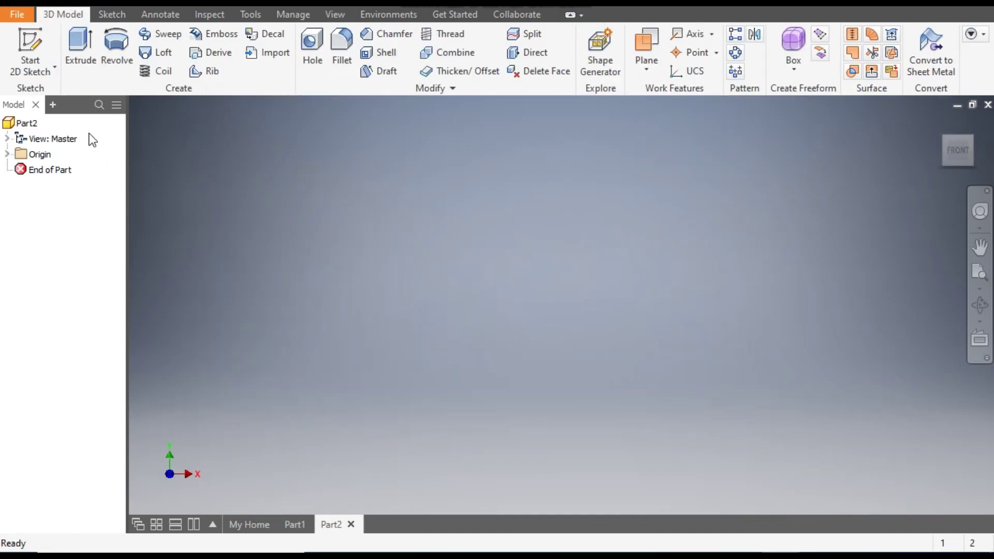
left_click(33, 45)
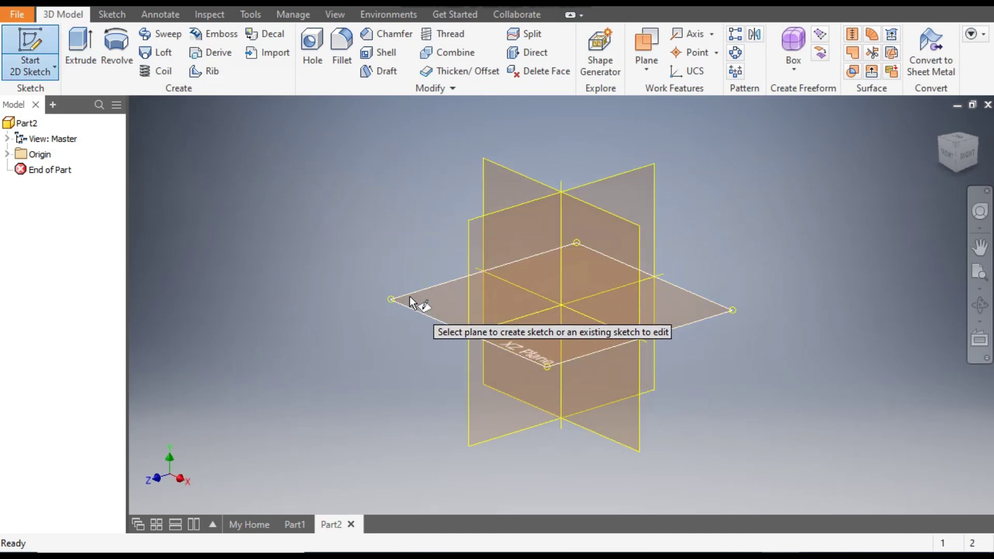
left_click(408, 297)
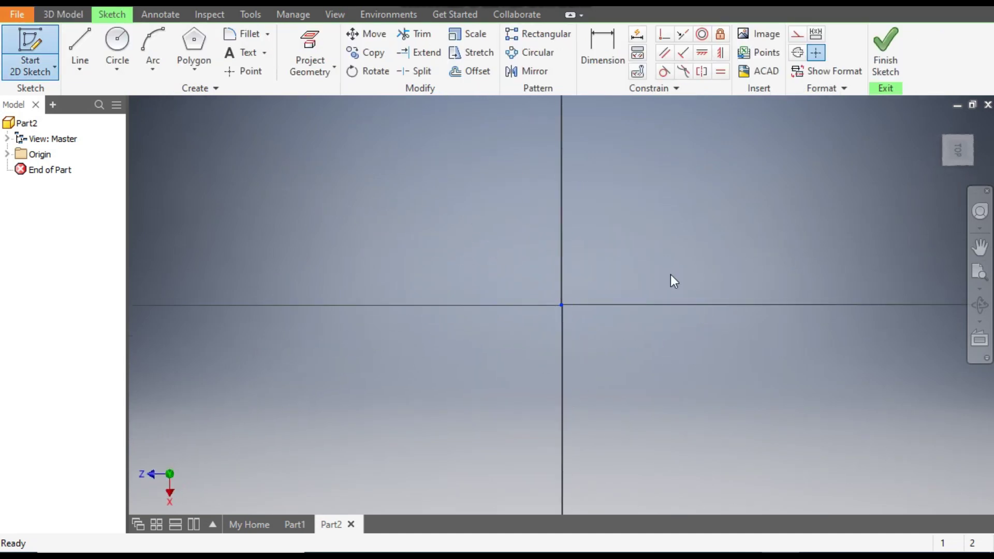
left_click(975, 124)
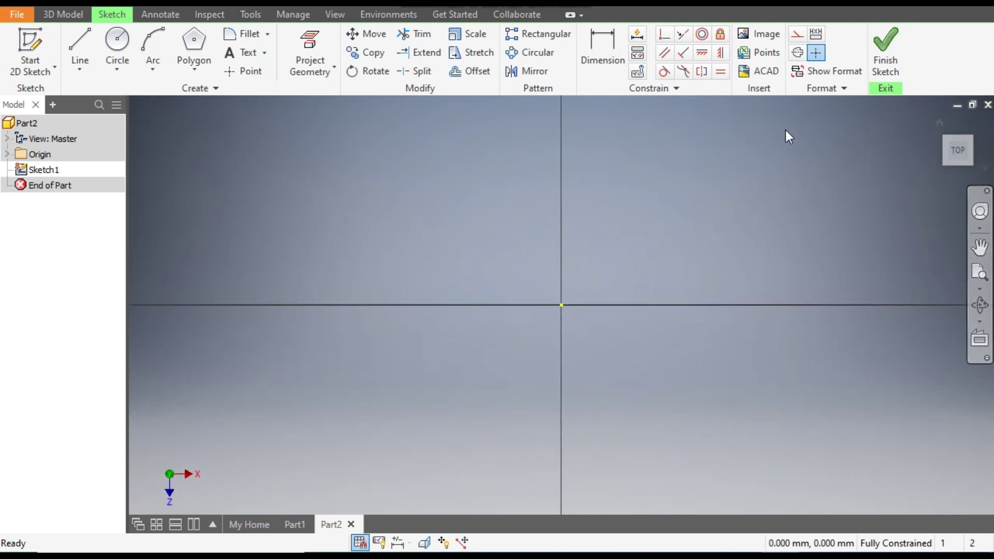
Sketch a circle of 3 mm diameter centred on the origin and finish the sketch
left_click(119, 44)
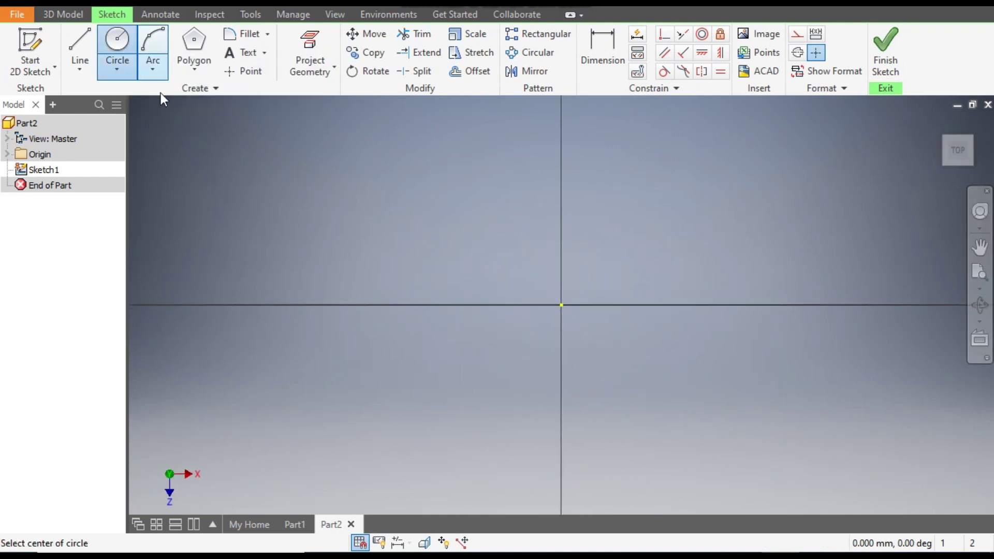
left_click(559, 304)
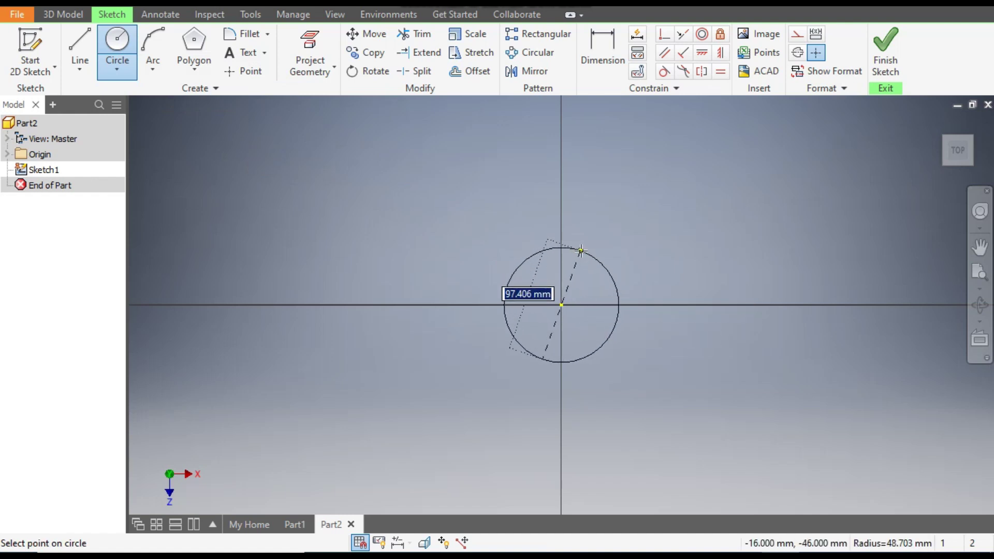
type("1")
key("Return")
scroll(578, 264, "up", 10)
scroll(544, 362, "down", 6)
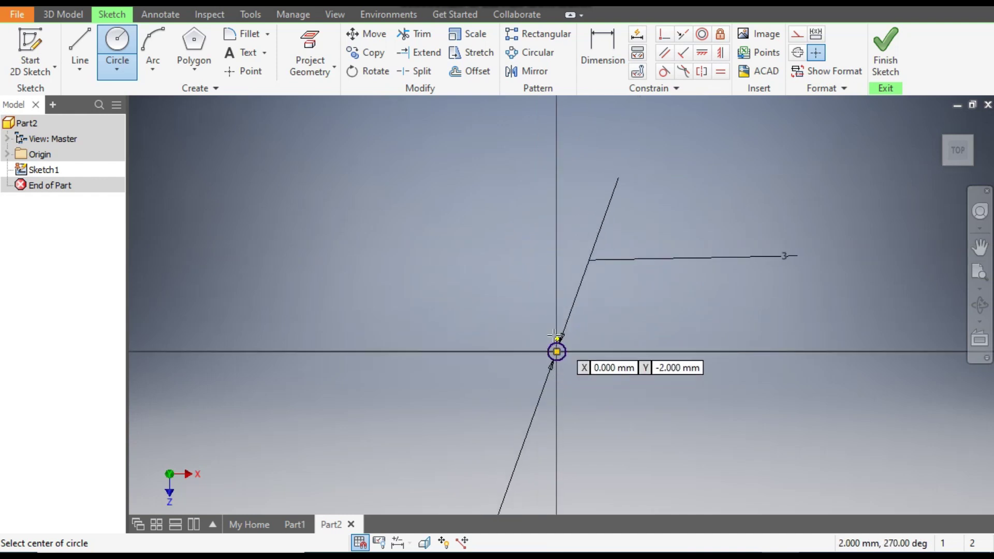
scroll(554, 335, "up", 3)
left_click(887, 47)
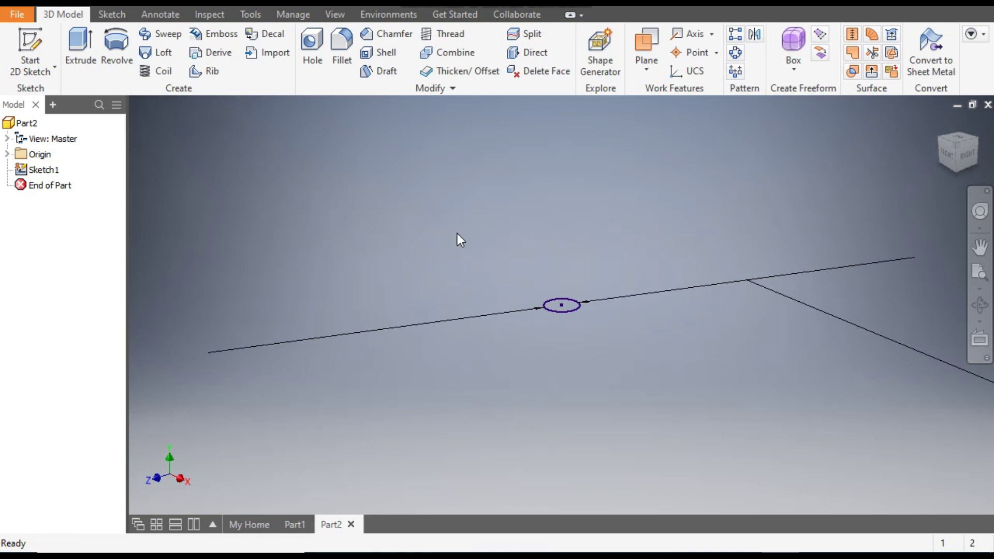
Extrude the circle 19 mm downward in the flipped direction to form the screw's cylindrical shank
left_click(81, 57)
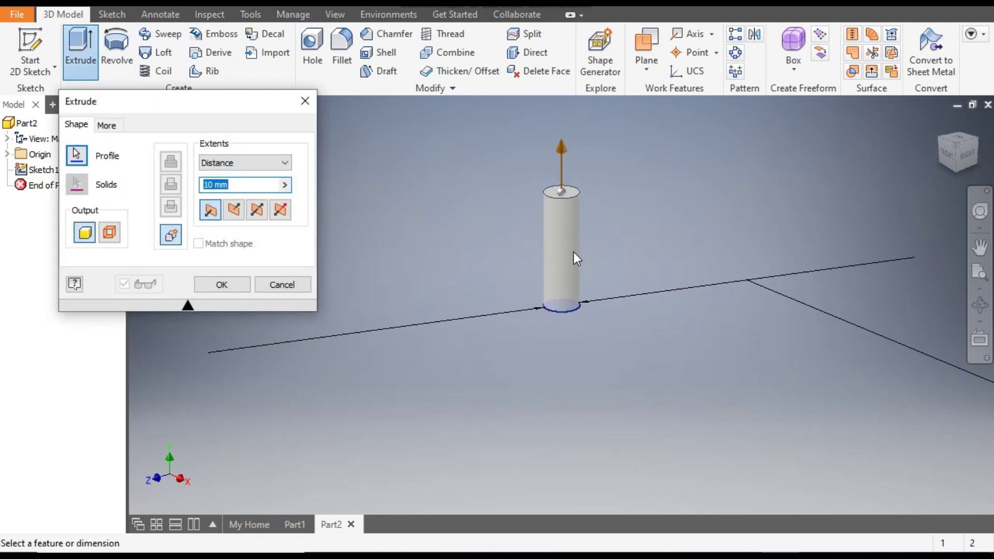
left_click(234, 210)
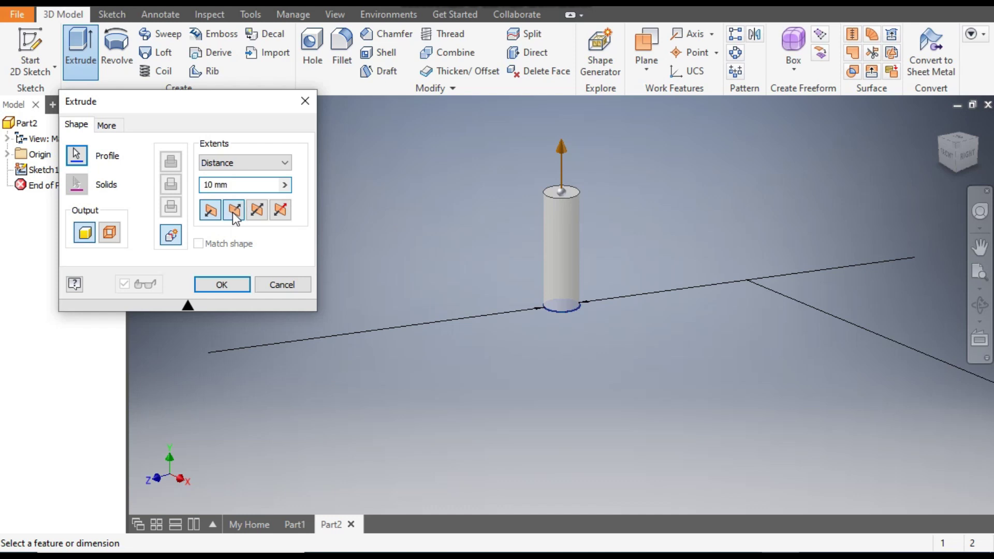
left_click(232, 210)
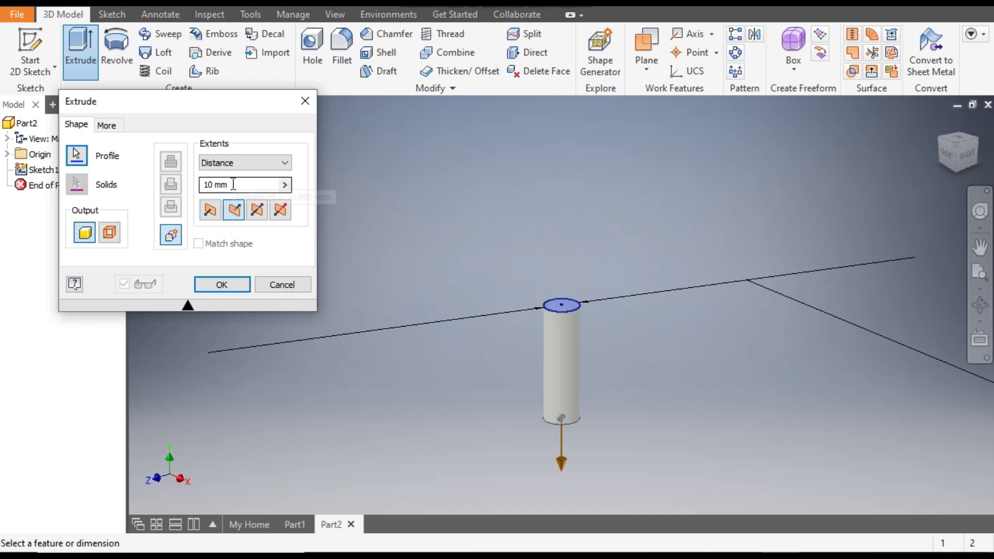
type("19")
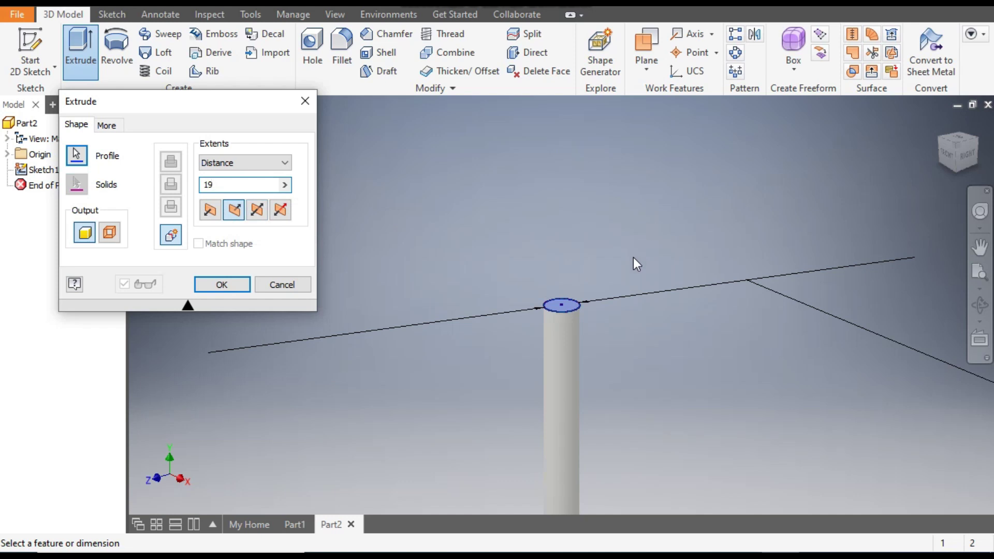
scroll(632, 257, "down", 5)
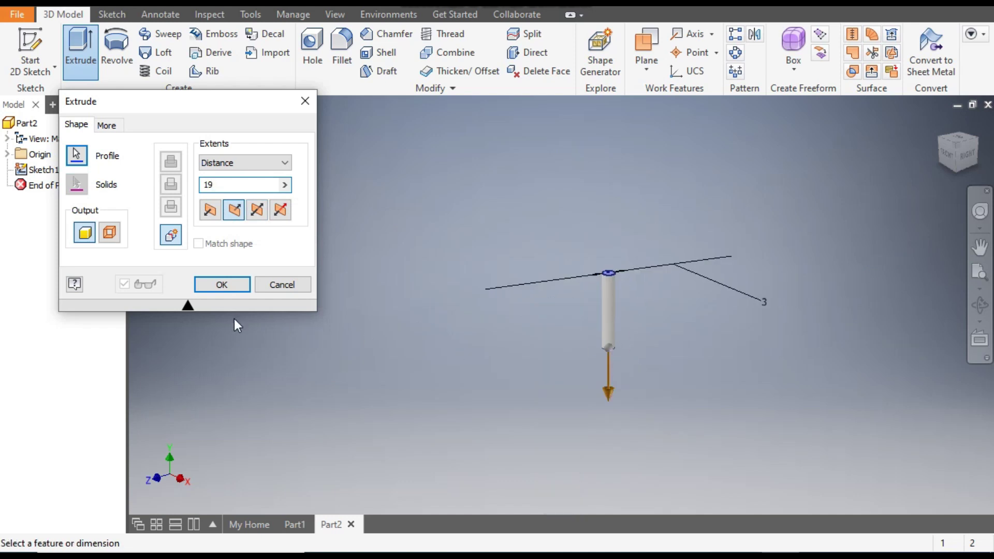
left_click(222, 285)
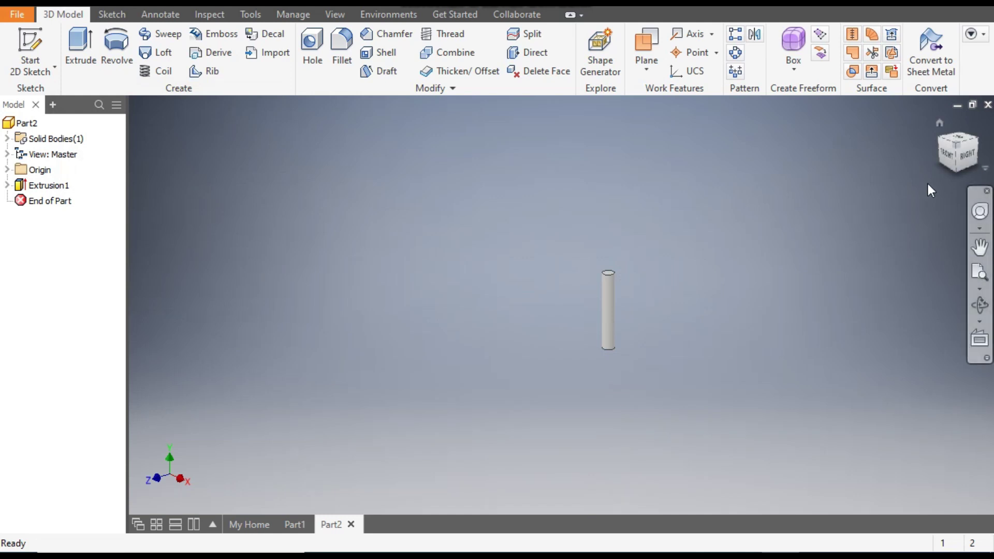
Create a sketch on the shank's bottom face containing its projected circular edge, and finish the sketch
left_click(952, 174)
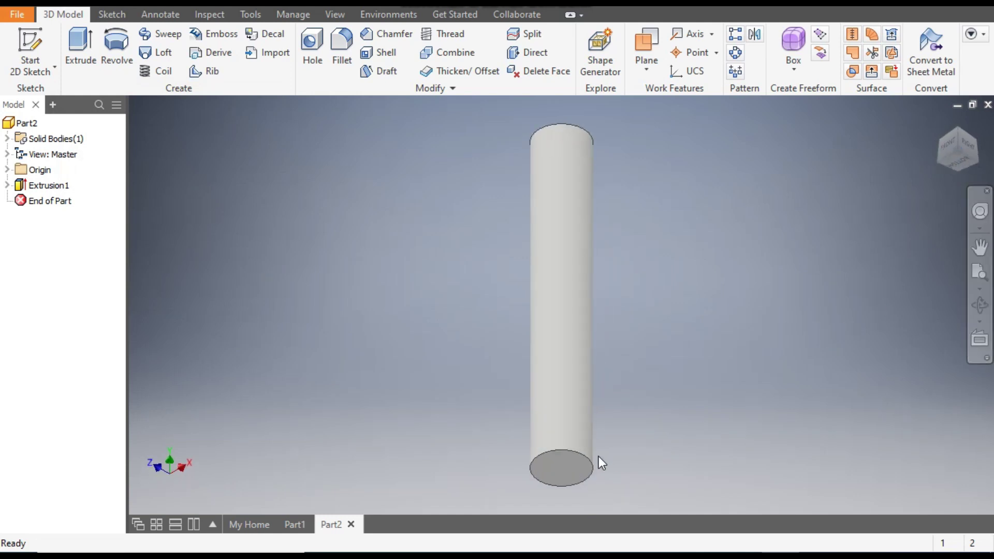
left_click(589, 428)
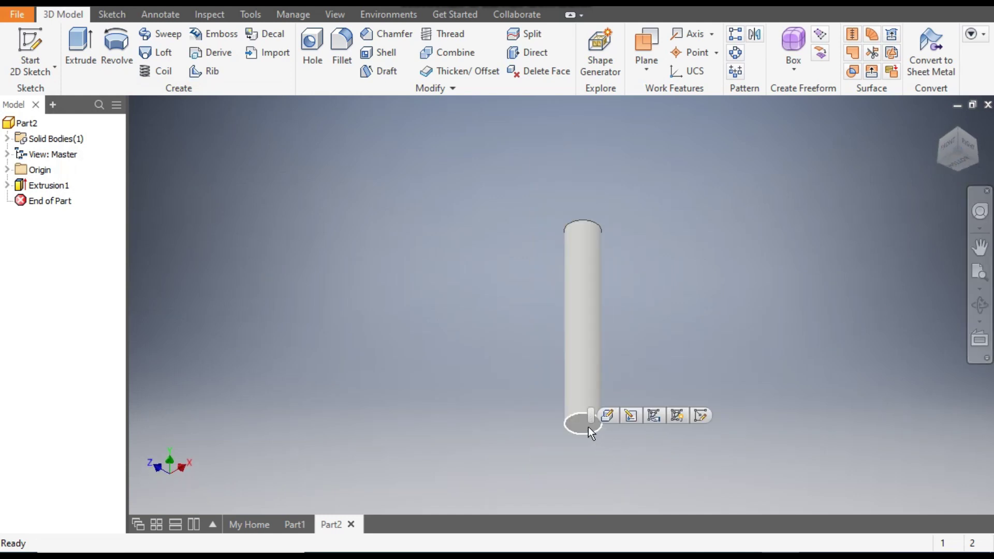
left_click(702, 416)
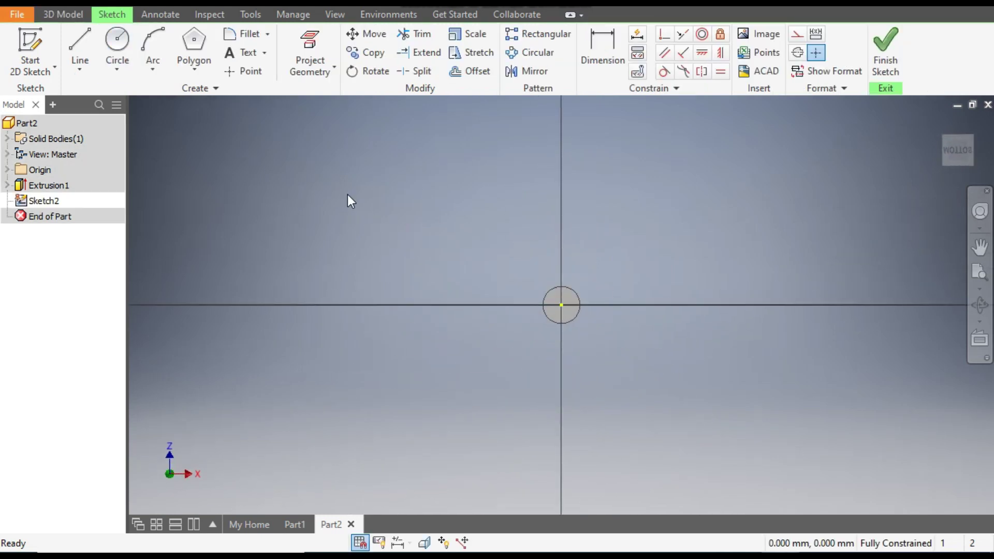
left_click(302, 51)
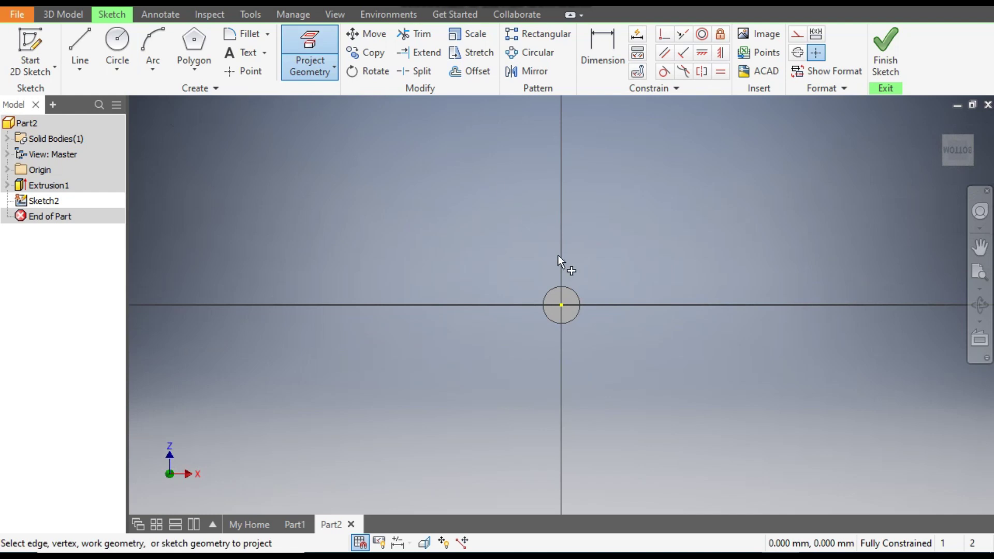
left_click(575, 291)
left_click(888, 51)
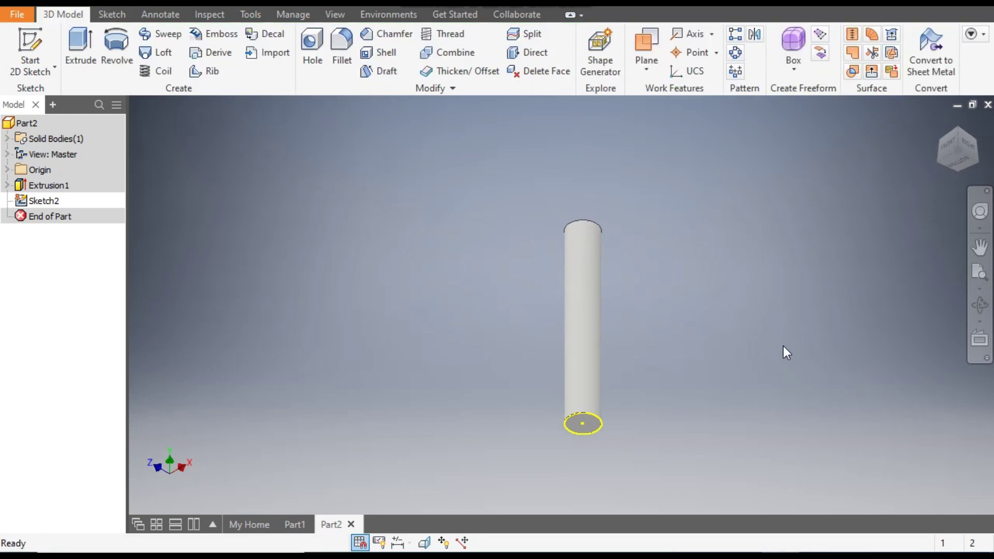
Extrude the projected bottom circle 7 mm away from the shank with a -12 degree taper to form the pointed tip
left_click(86, 53)
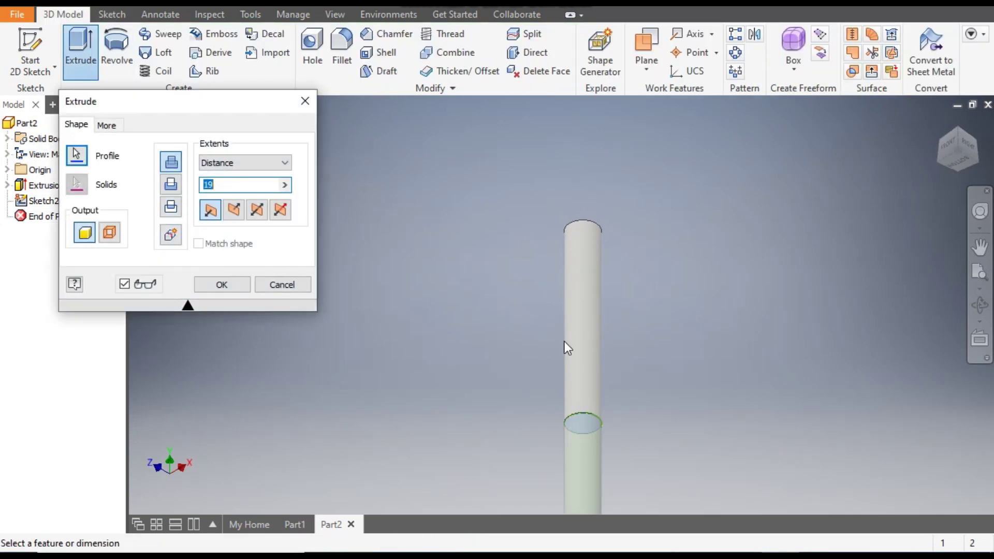
scroll(564, 341, "down", 2)
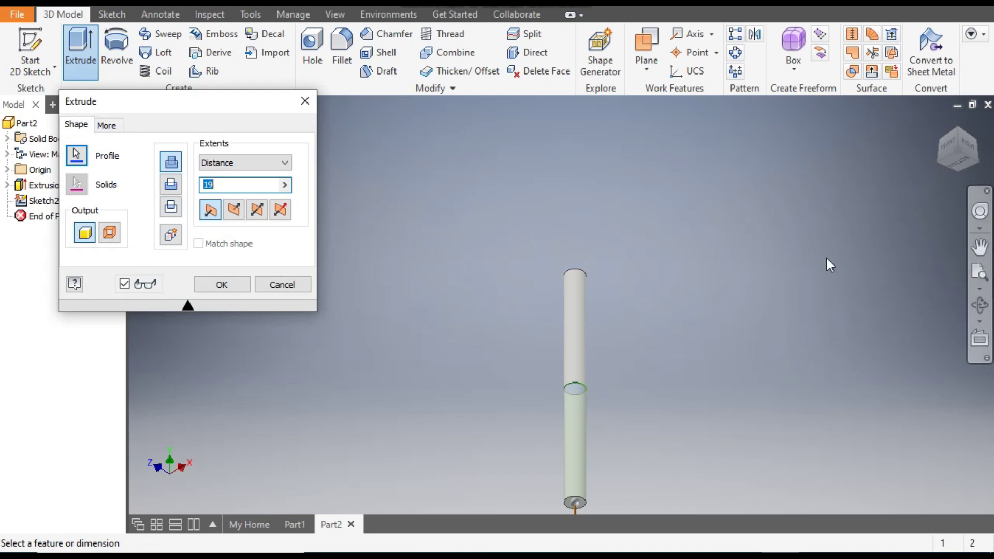
middle_click_drag(657, 461, 688, 366)
left_click(195, 186)
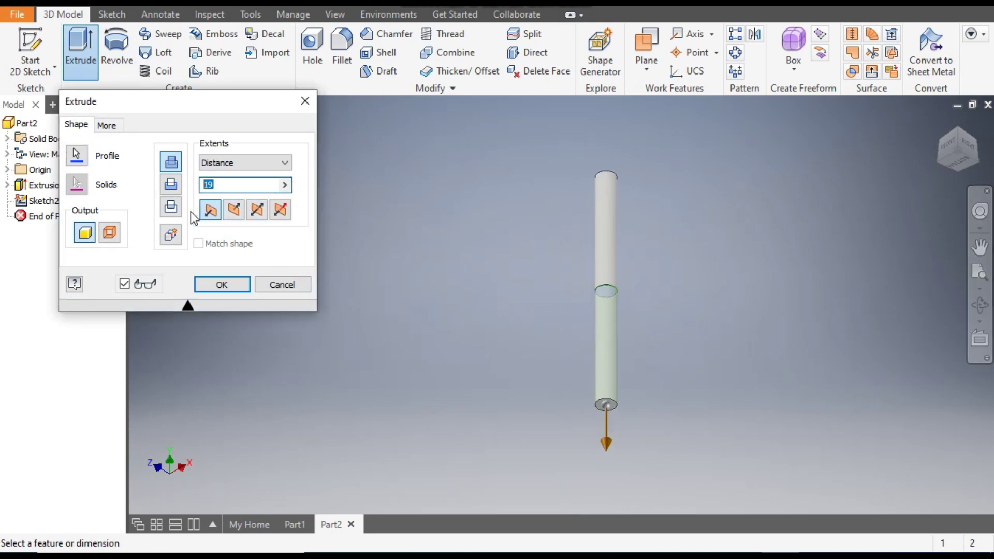
type("7")
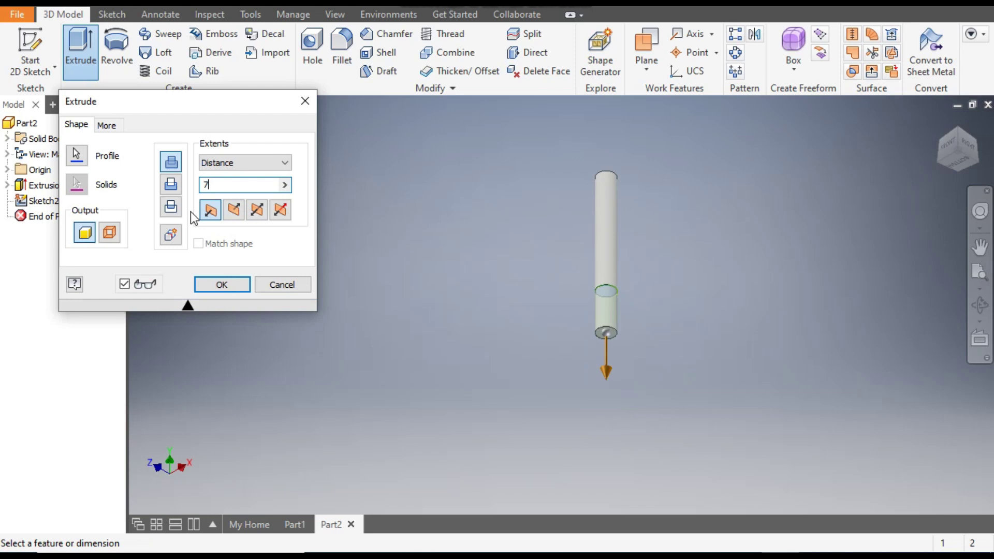
left_click(107, 126)
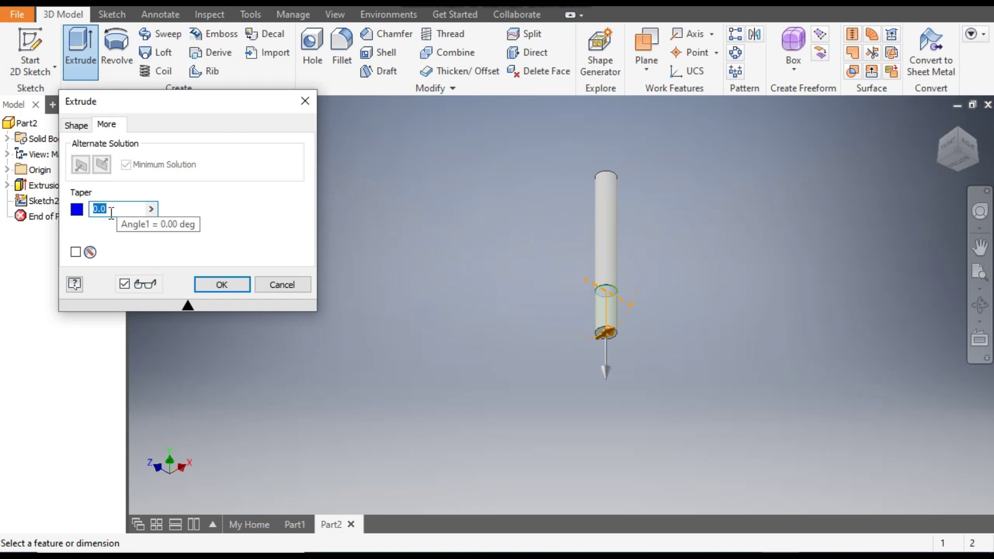
type("-")
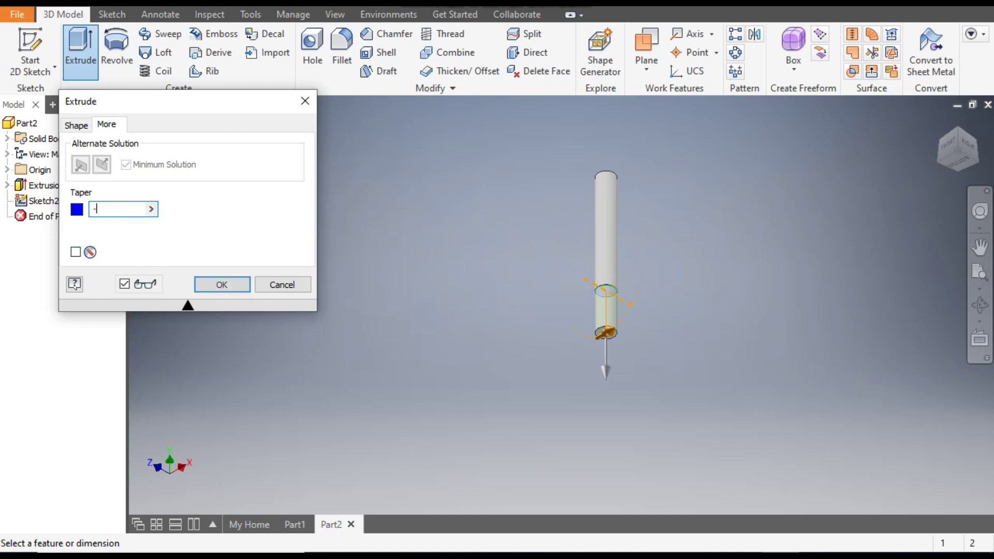
type("12")
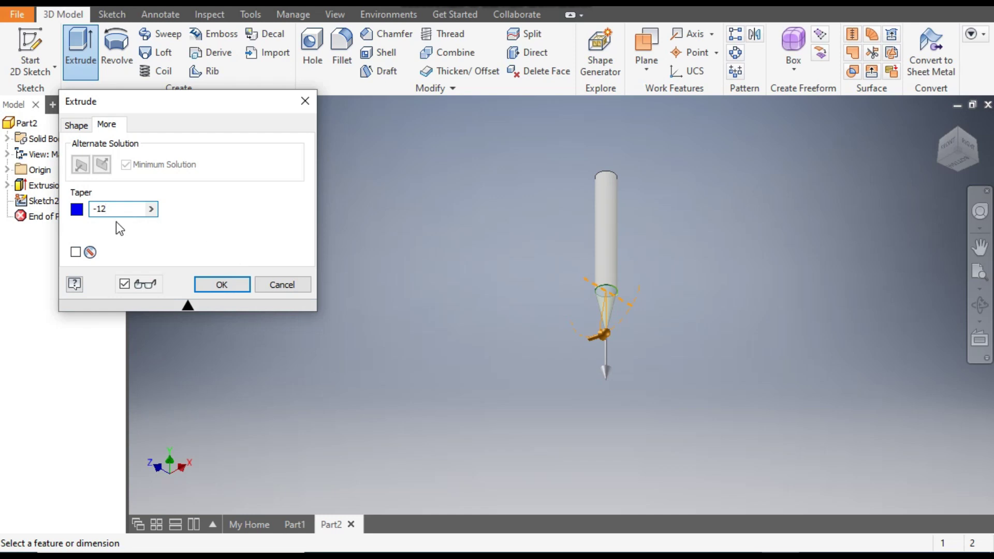
scroll(668, 308, "up", 2)
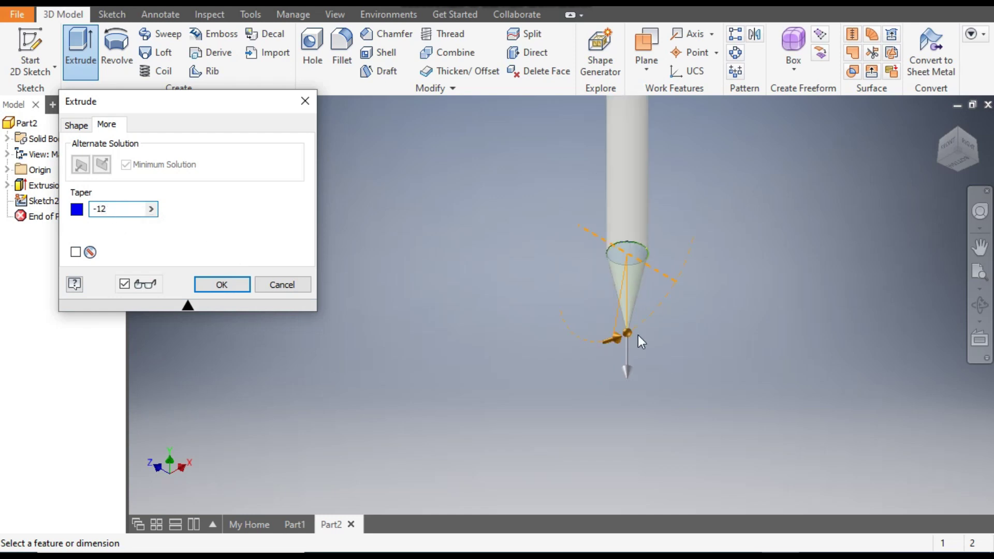
left_click(231, 287)
Create a sketch on the shank's top face containing its projected circular edge, and finish the sketch
scroll(492, 375, "down", 2)
middle_click_drag(518, 381, 534, 393)
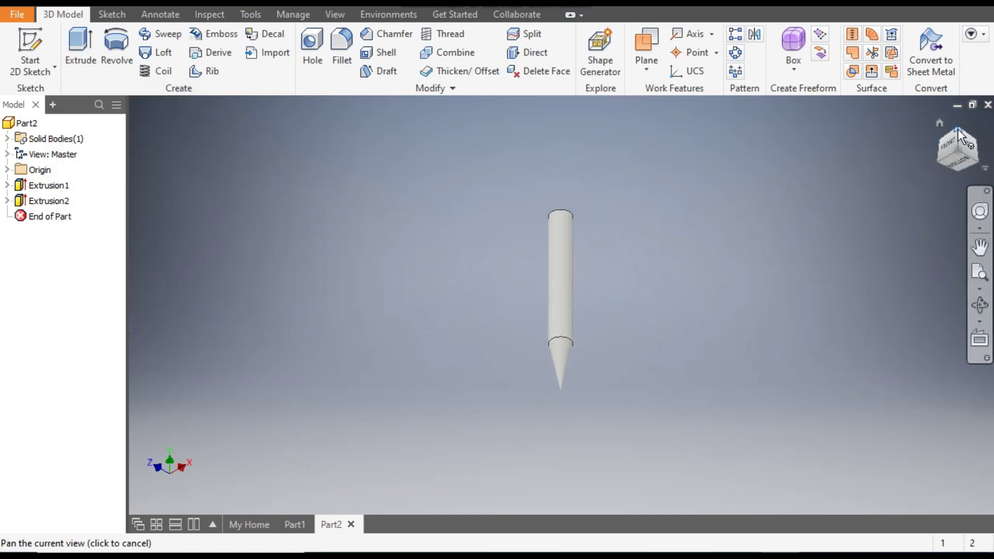
left_click(941, 123)
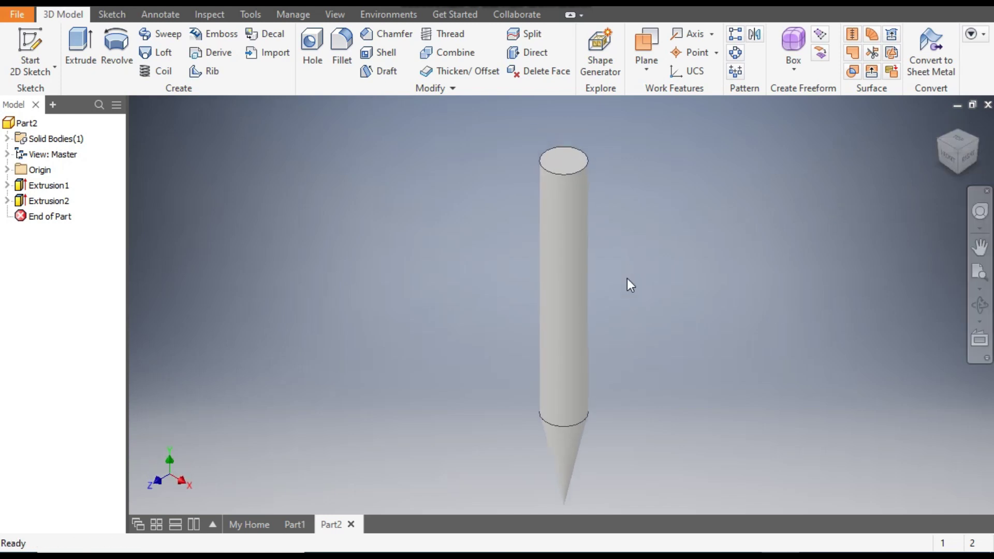
left_click(564, 159)
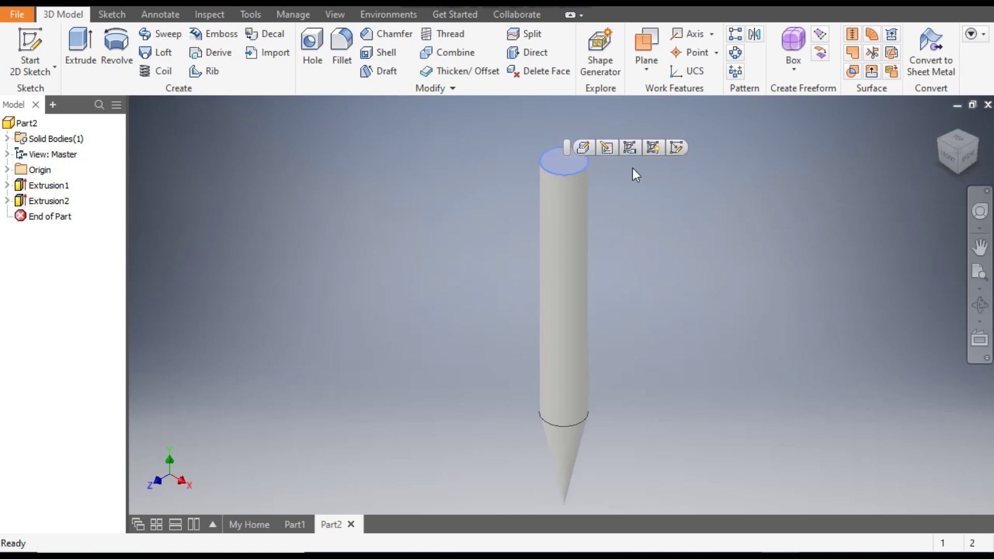
left_click(678, 148)
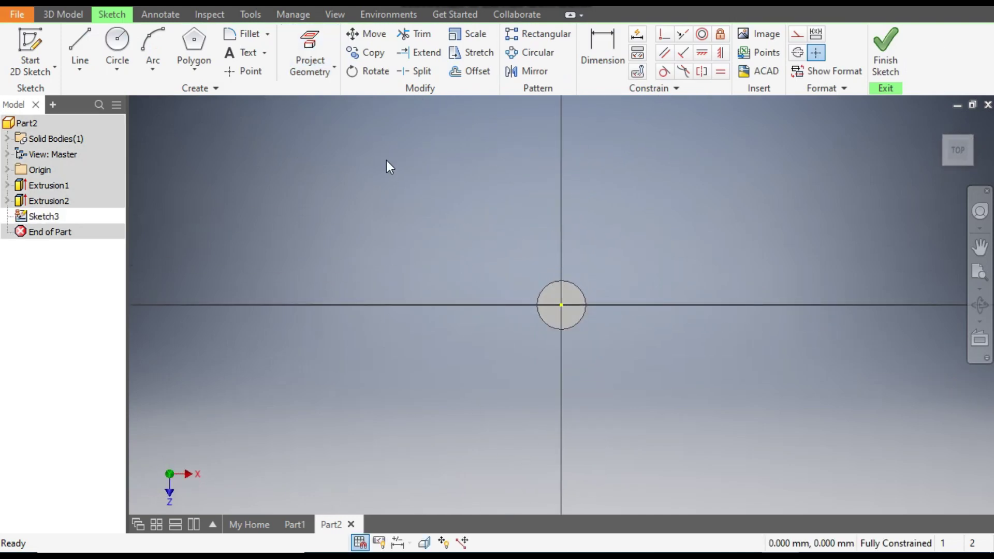
left_click(577, 282)
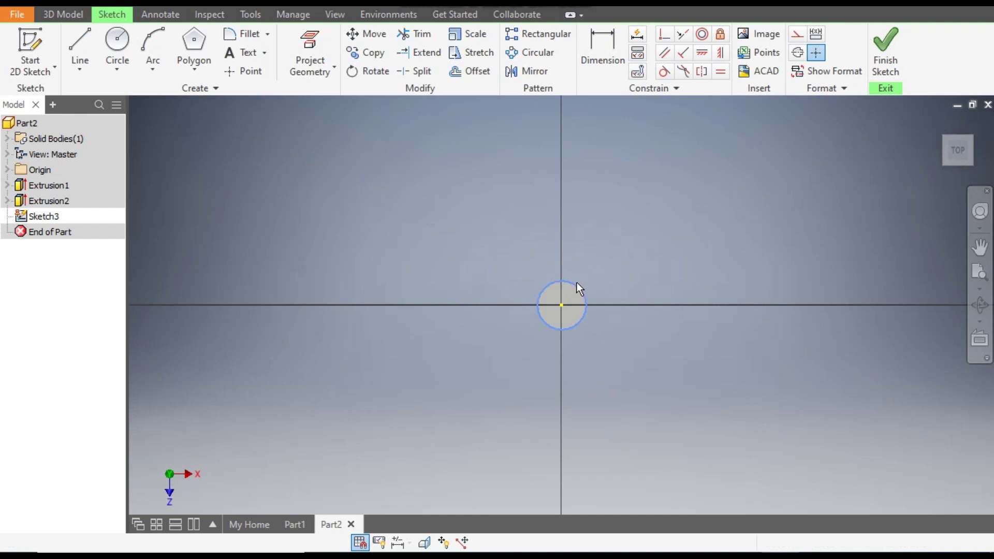
left_click(305, 74)
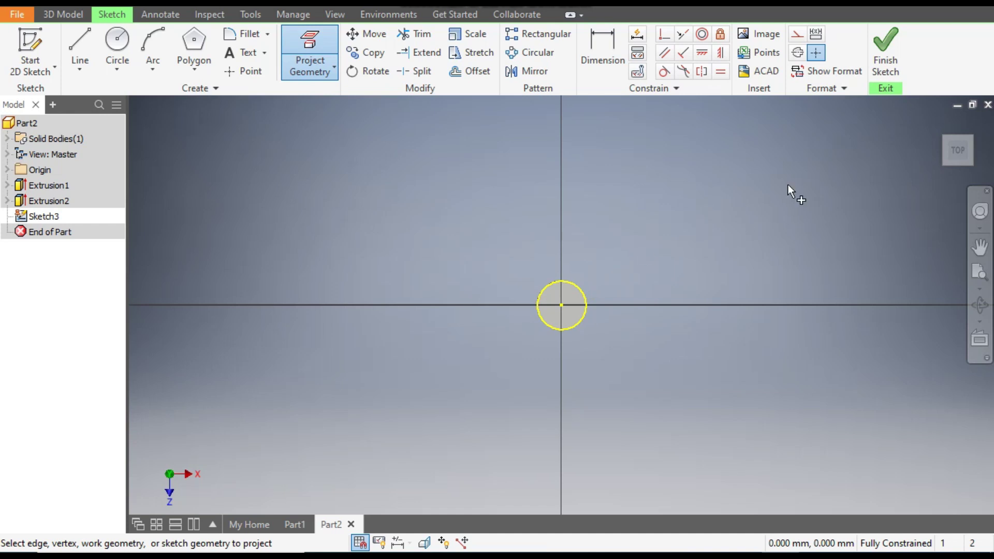
left_click(885, 51)
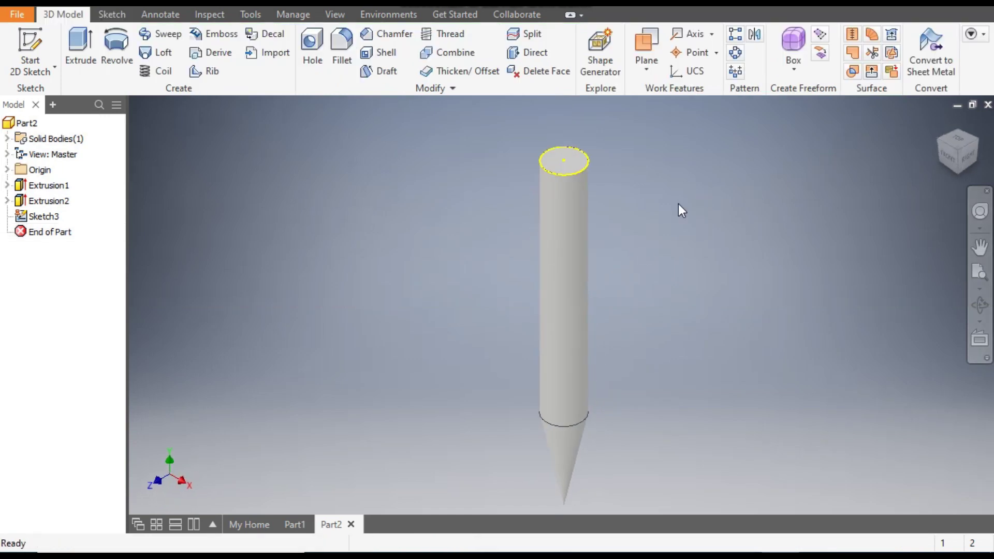
Extrude the projected circle on the shank's top face 5 mm upward with a 30 degree taper to form the countersunk head
scroll(456, 273, "up", 3)
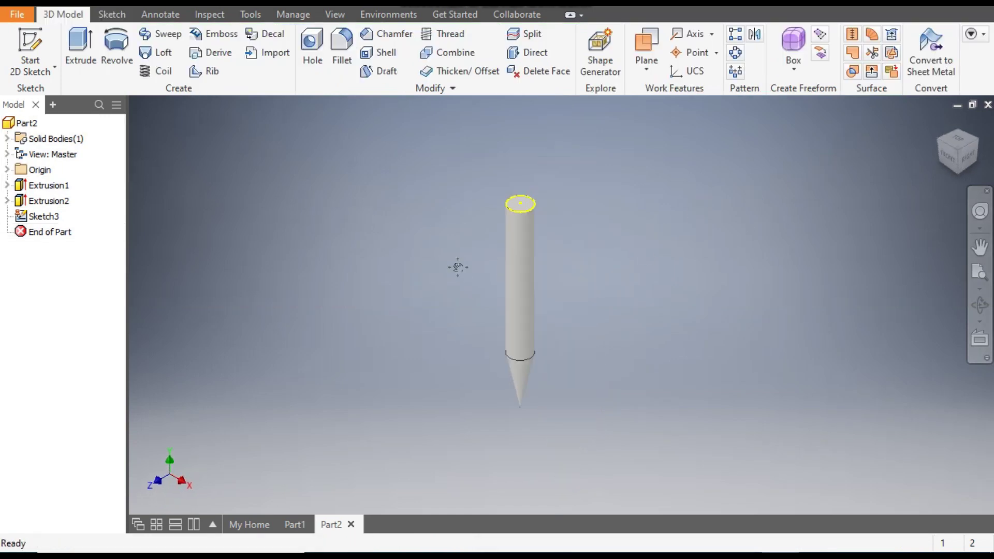
left_click(76, 44)
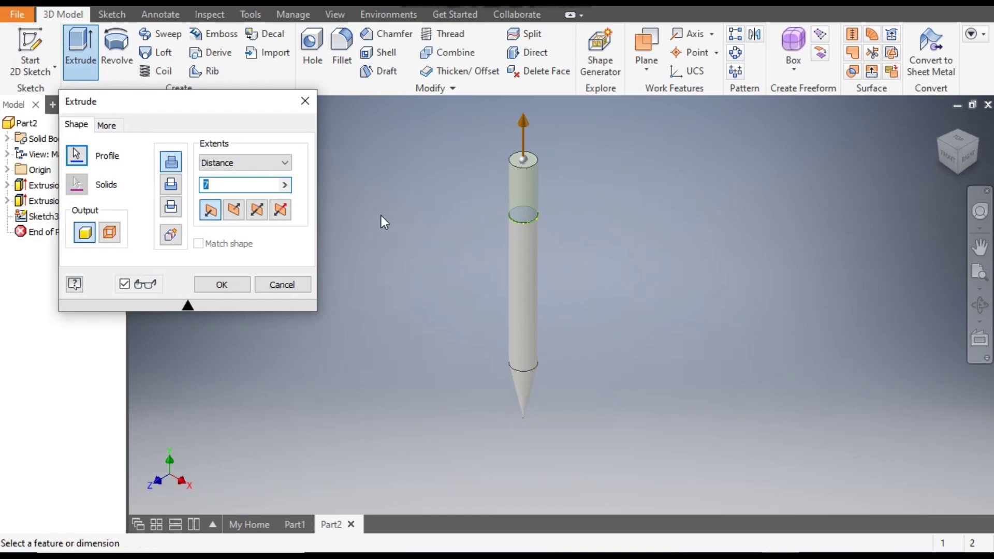
type("5")
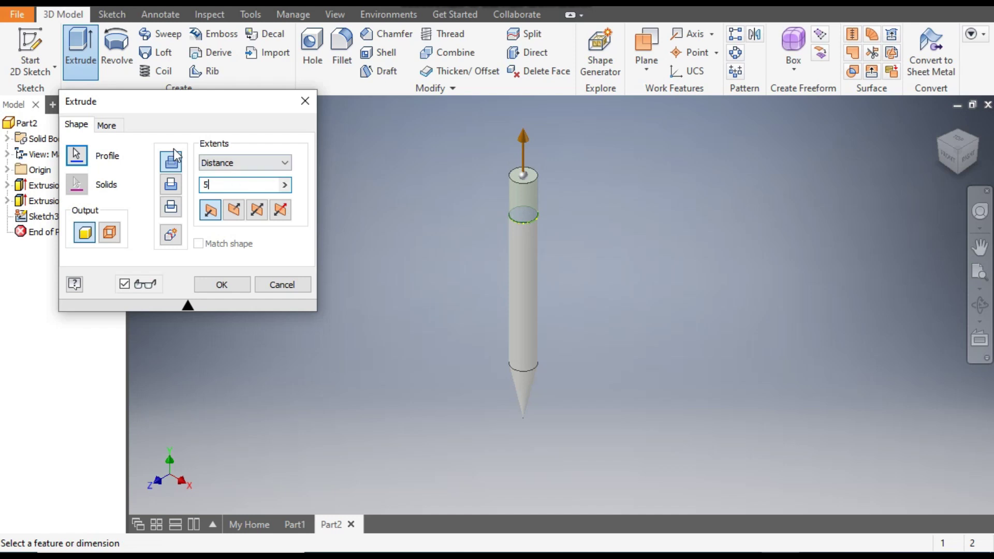
left_click(111, 128)
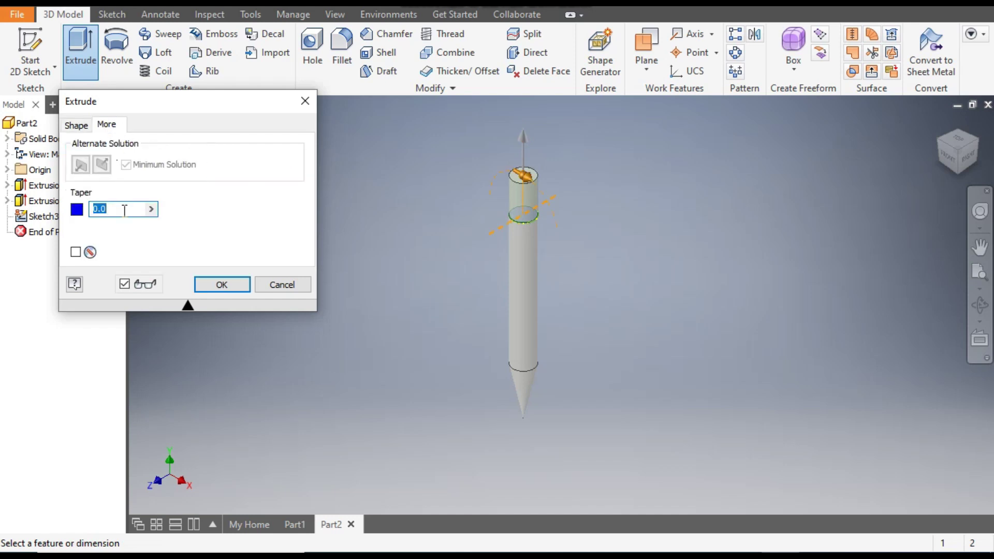
type("30")
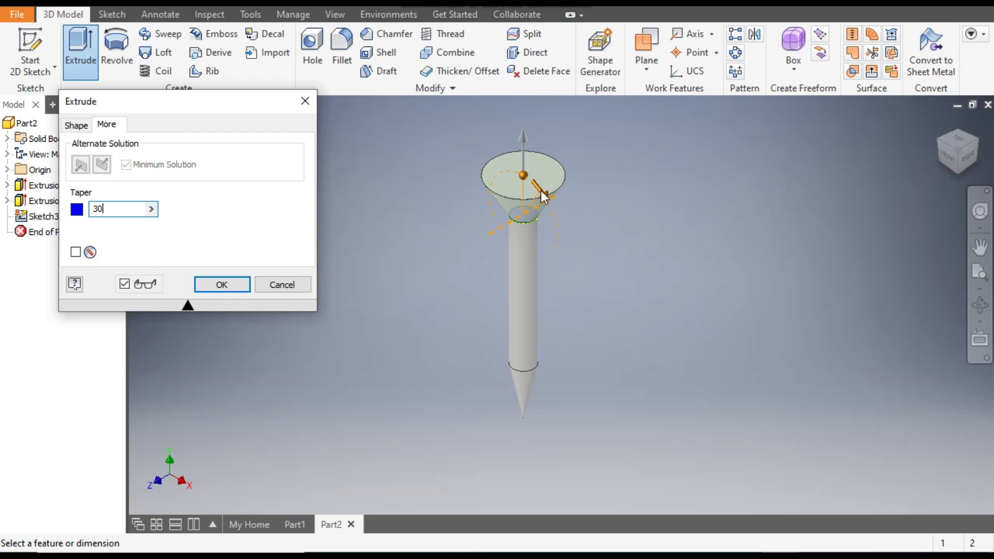
left_click(237, 285)
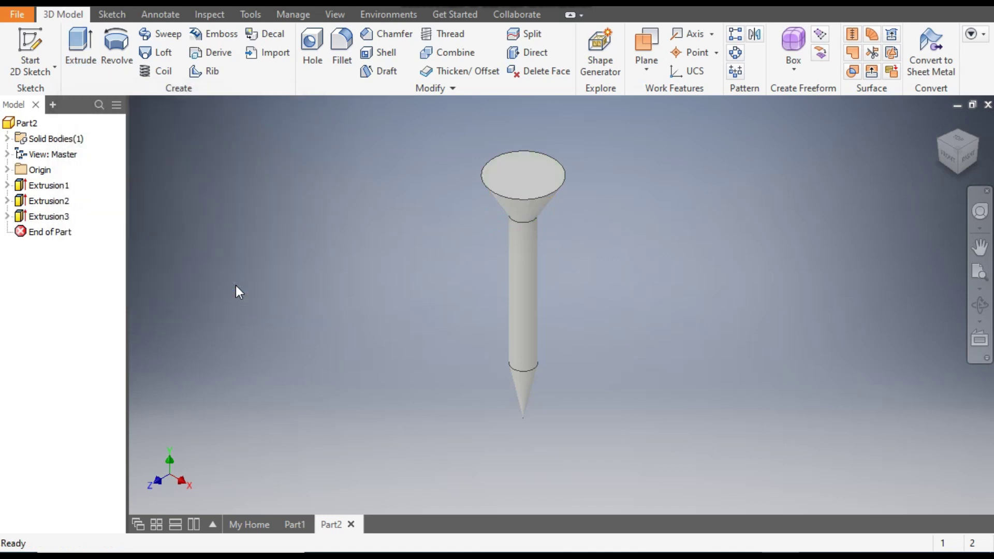
Create a sketch on the head's flat top face and draw a vertical center rectangle at the origin, 1.25 mm wide and 6 mm long
left_click(303, 525)
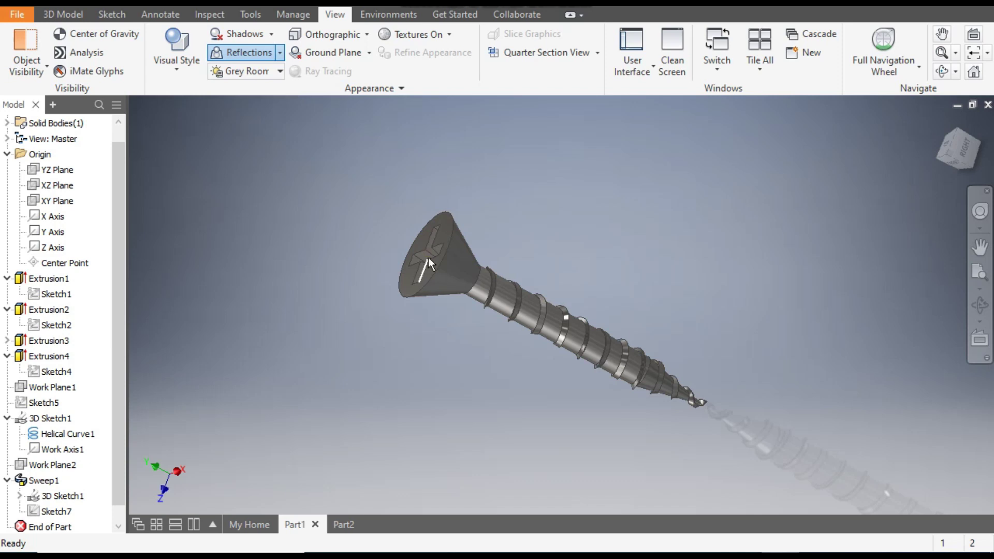
left_click(343, 524)
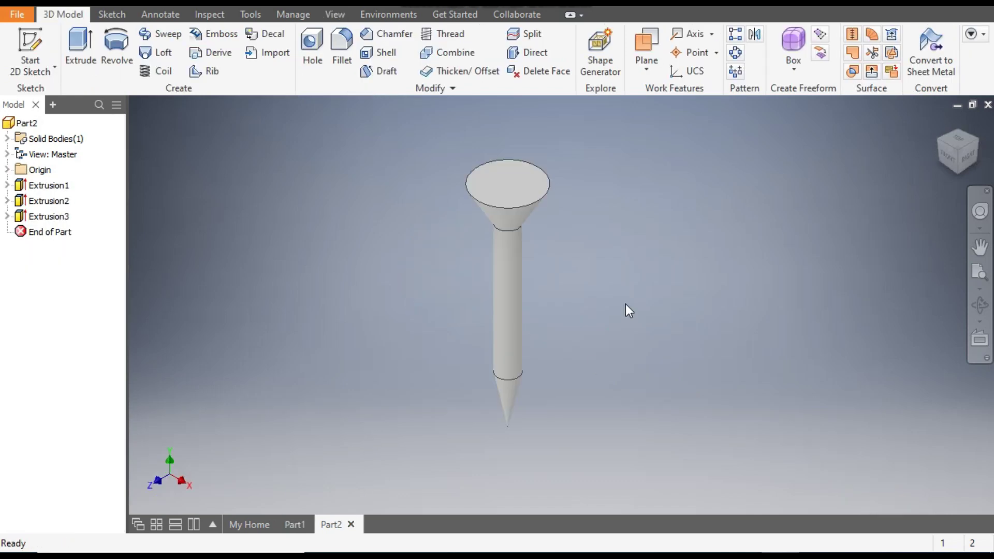
left_click(517, 184)
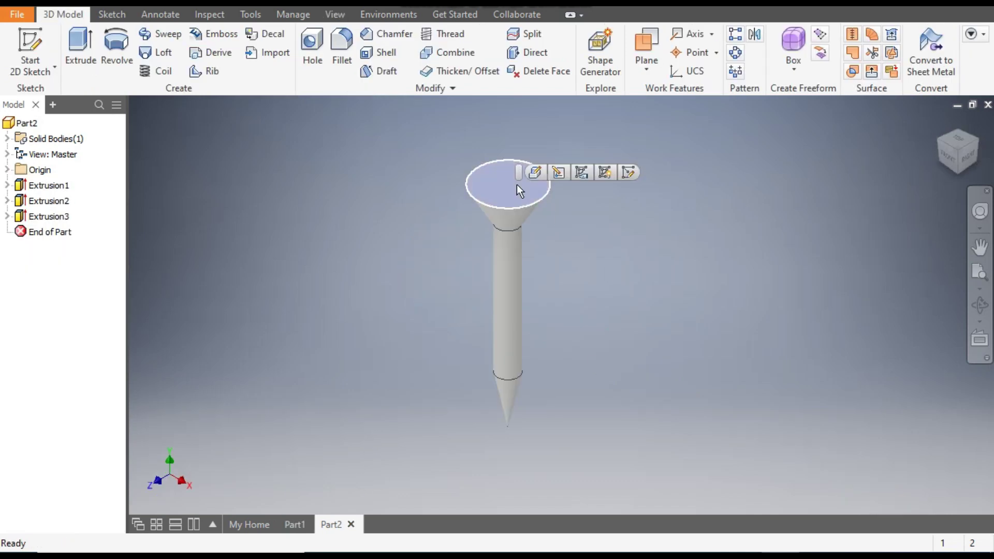
left_click(628, 173)
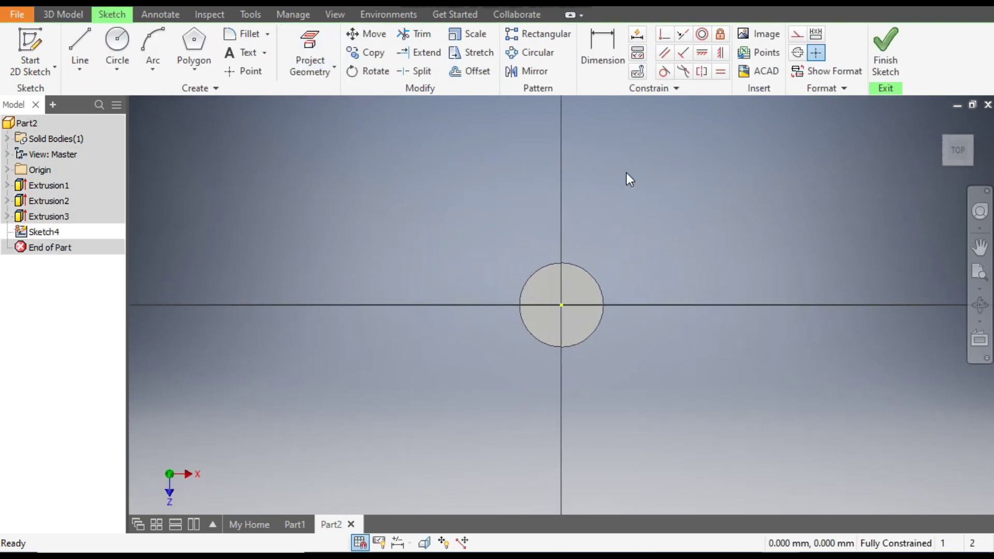
left_click(200, 71)
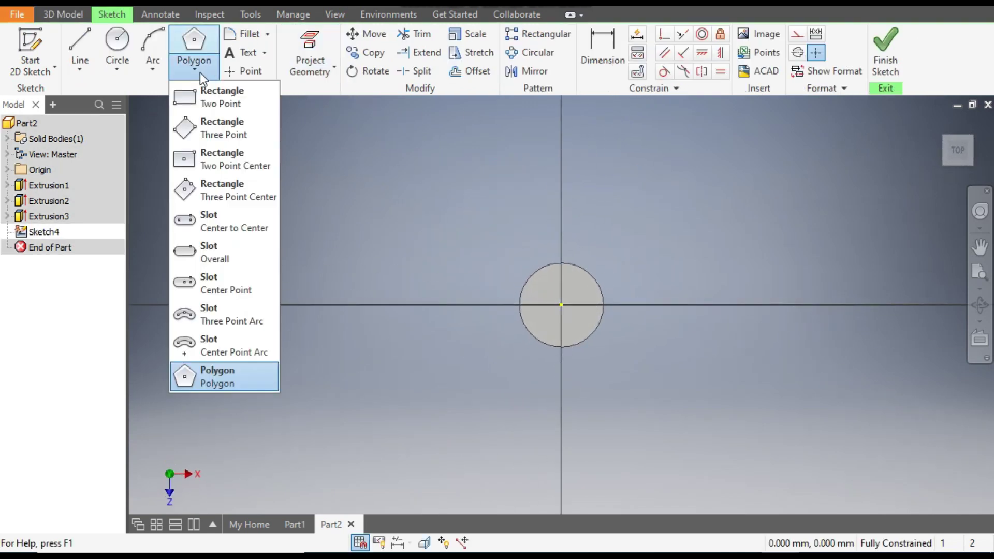
left_click(235, 160)
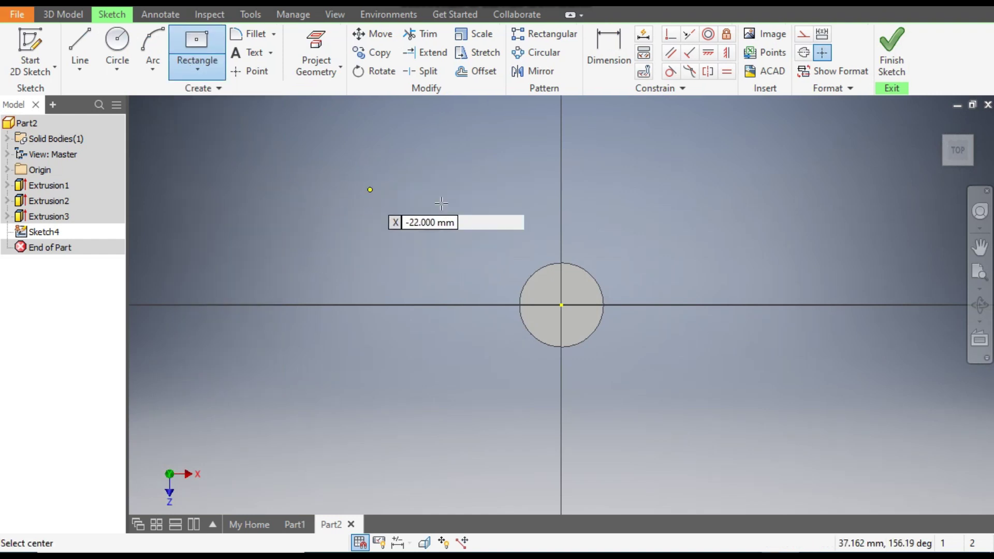
scroll(583, 315, "up", 2)
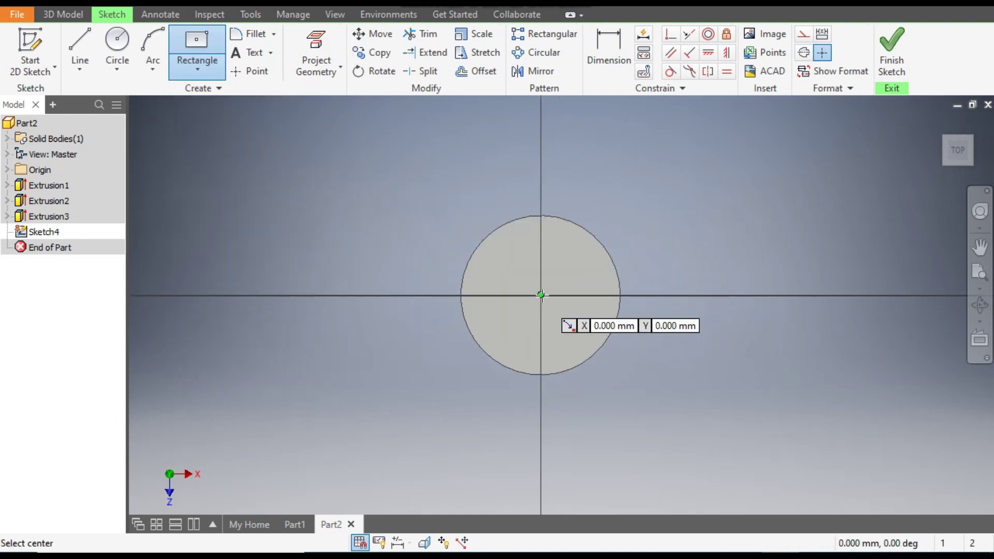
left_click(541, 295)
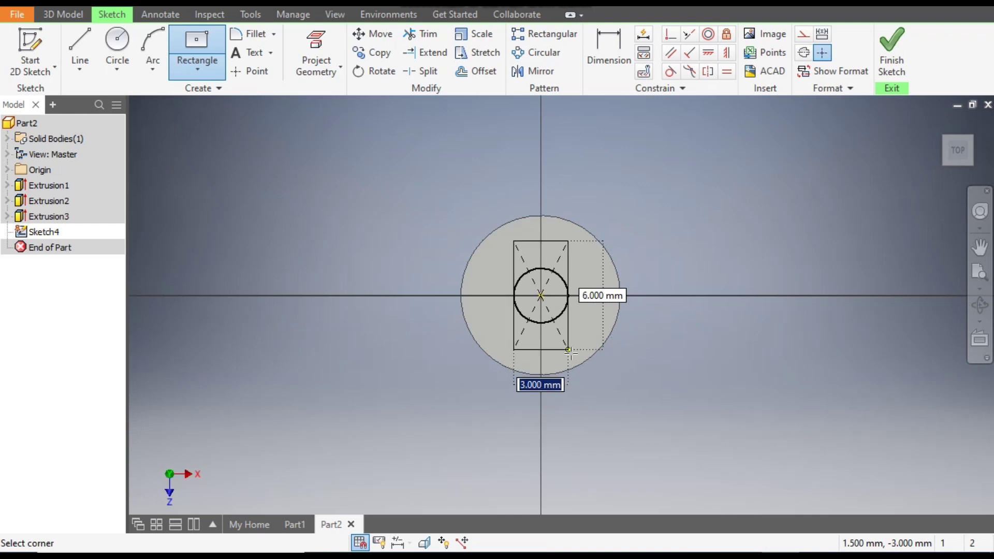
type("1.25")
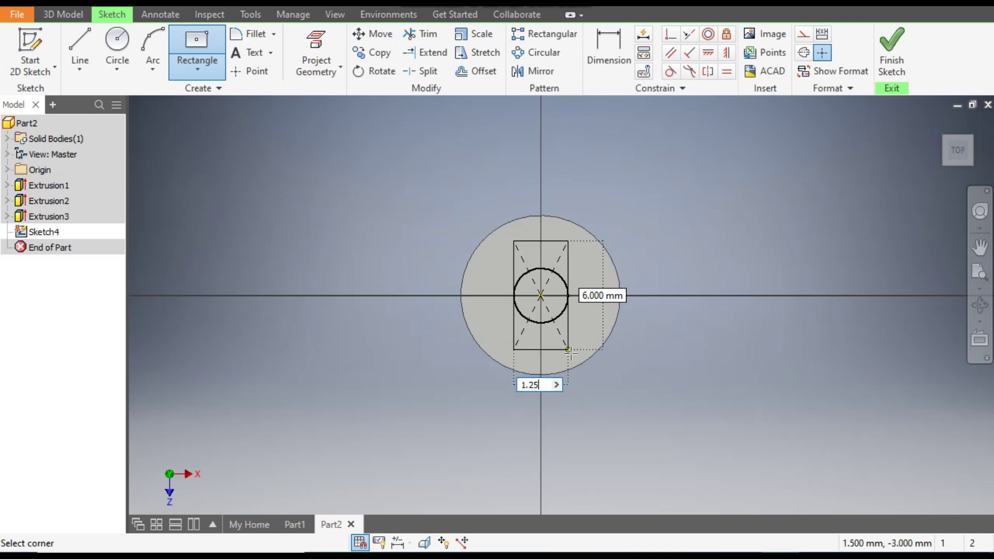
key("Tab")
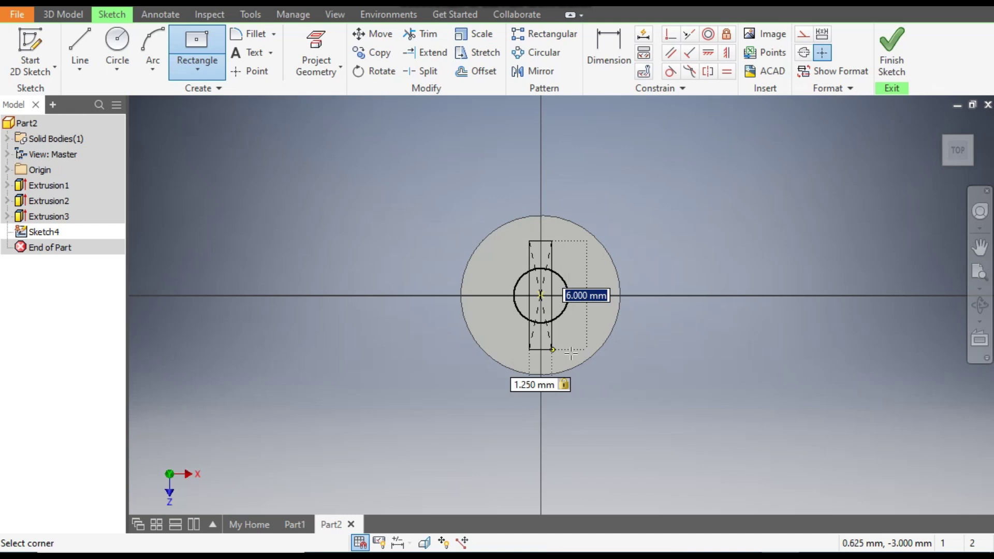
type("6")
key("Return")
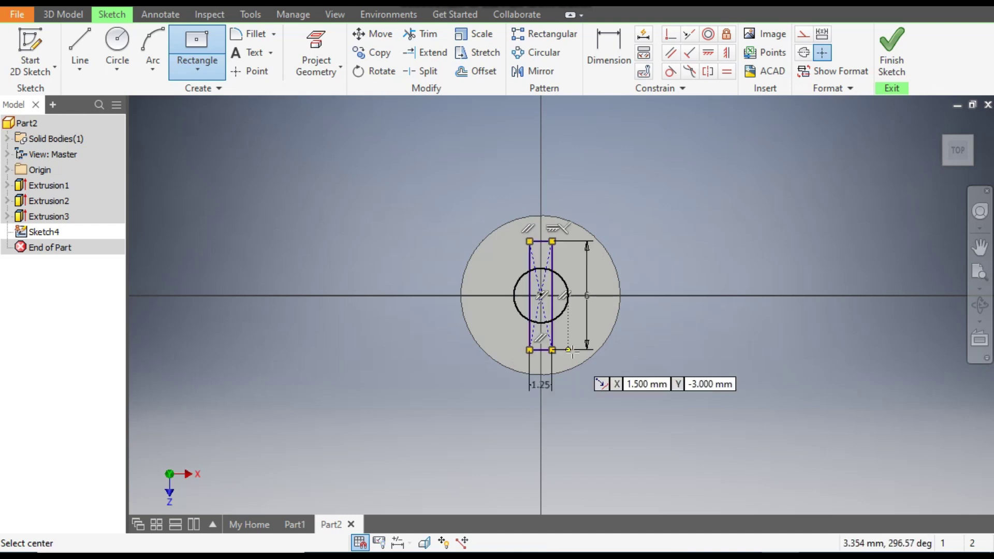
Draw a horizontal center rectangle at the origin, about 6 mm long and 1.25 mm high, crossing the vertical one
scroll(567, 296, "up", 3)
left_click(517, 295)
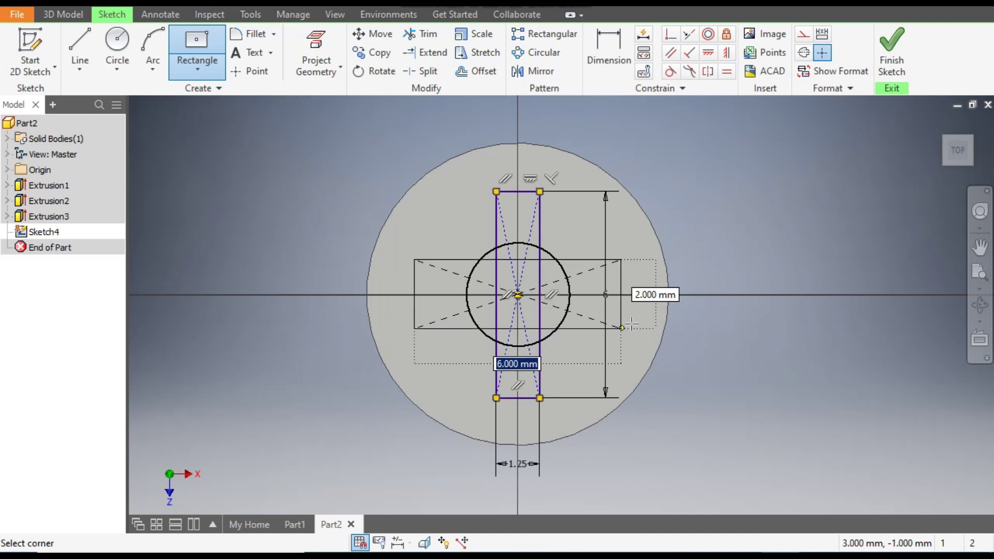
key("Tab")
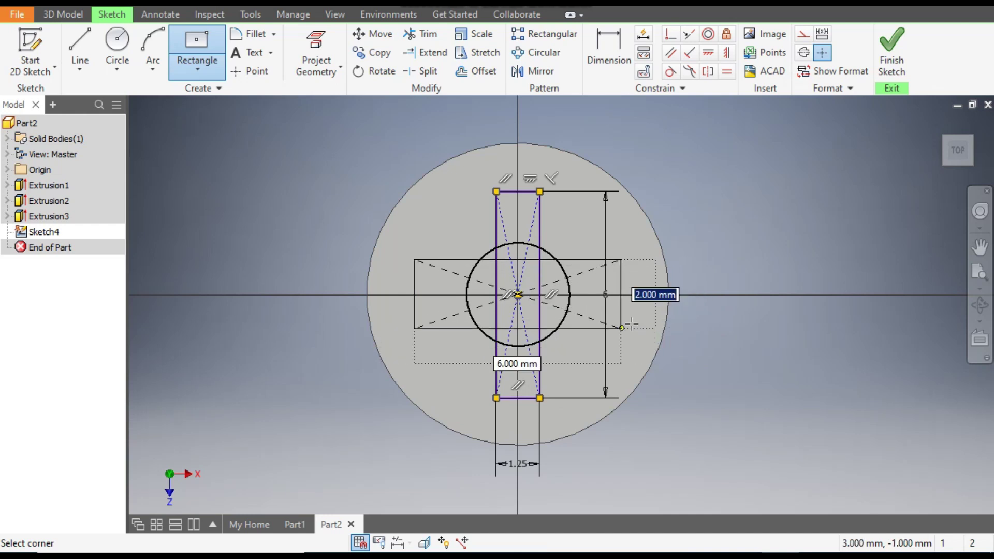
type("1")
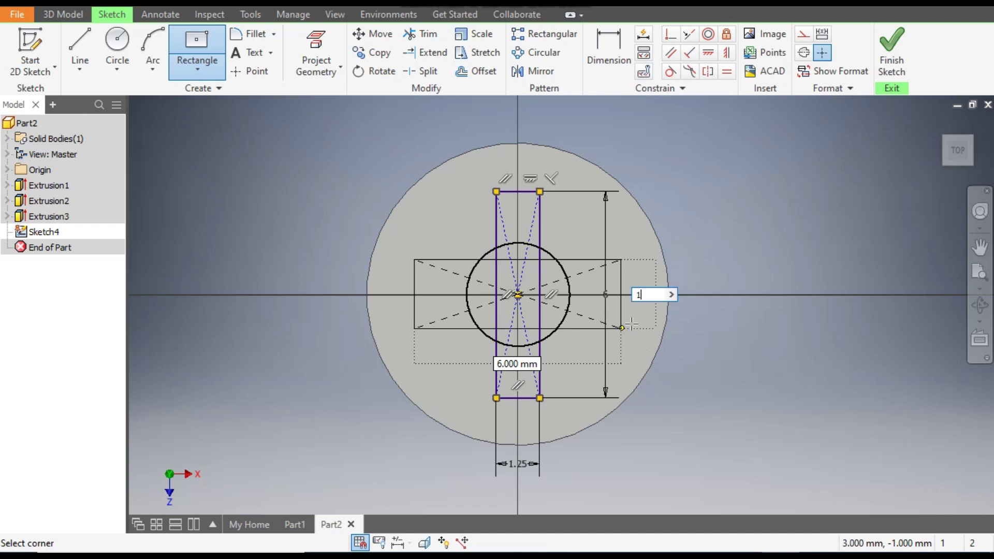
type(".25")
key("Return")
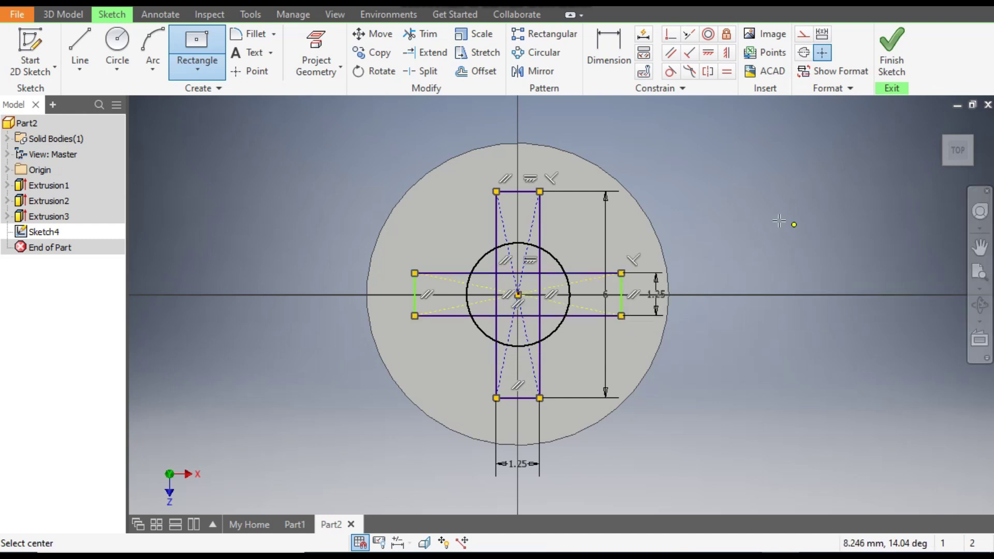
key("Escape")
Dimension the horizontal rectangle's length to 6 mm and finish the sketch
mouse_move(626, 299)
left_mouse_down()
mouse_move(654, 294)
mouse_move(628, 293)
left_mouse_up()
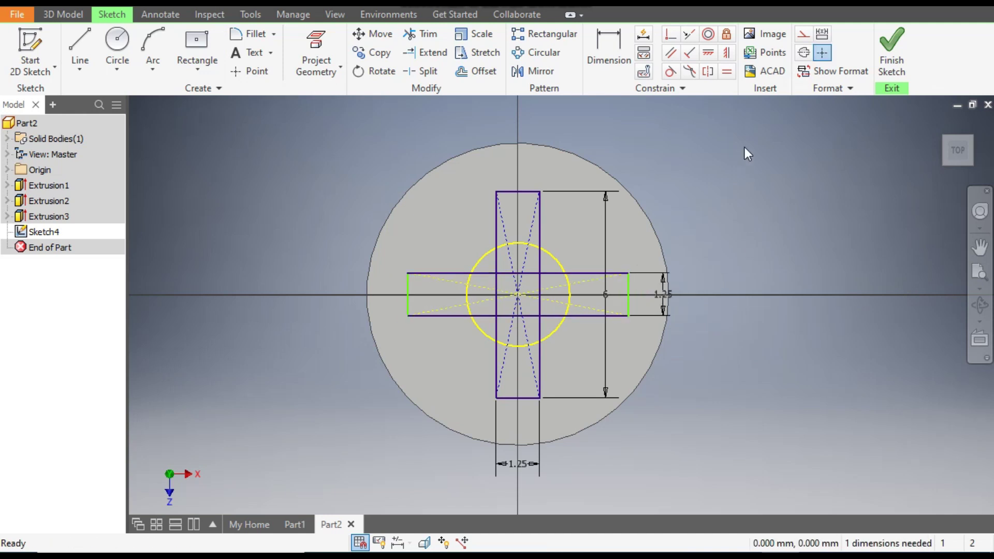
left_click(609, 52)
left_click(592, 315)
left_click(641, 338)
type("6")
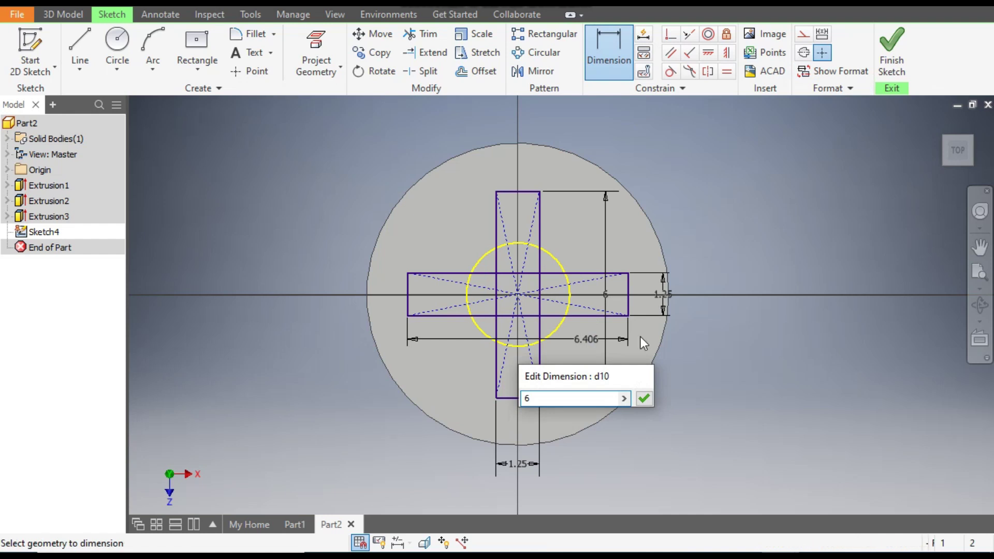
key("Return")
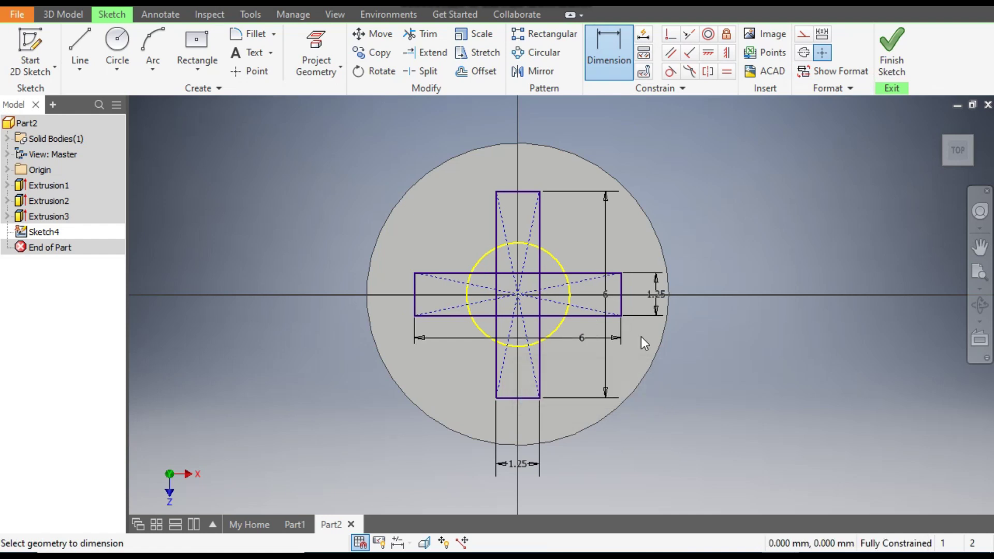
left_click(886, 63)
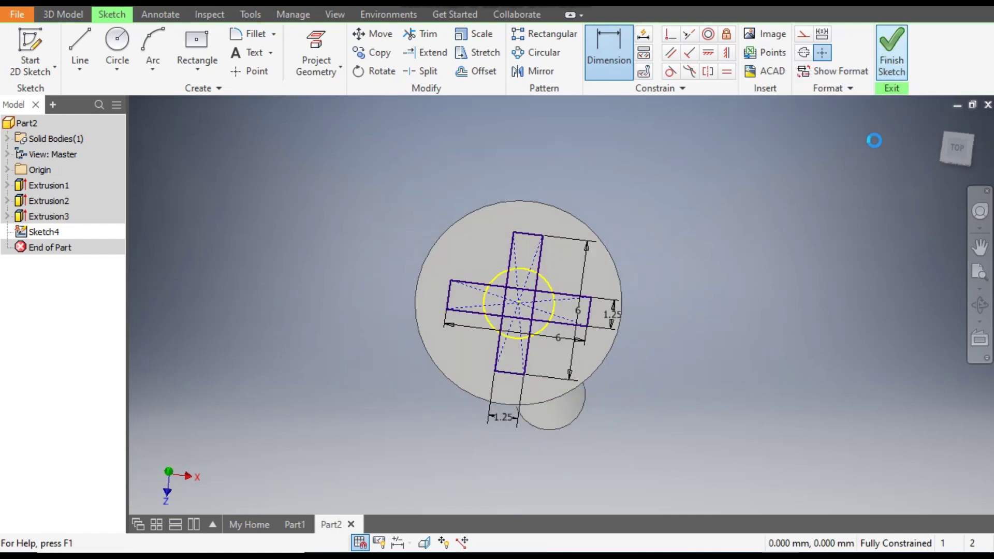
Set up an Extrude cut of both crossing rectangles, running 5 mm down into the screw head
middle_click_drag(787, 133, 716, 142)
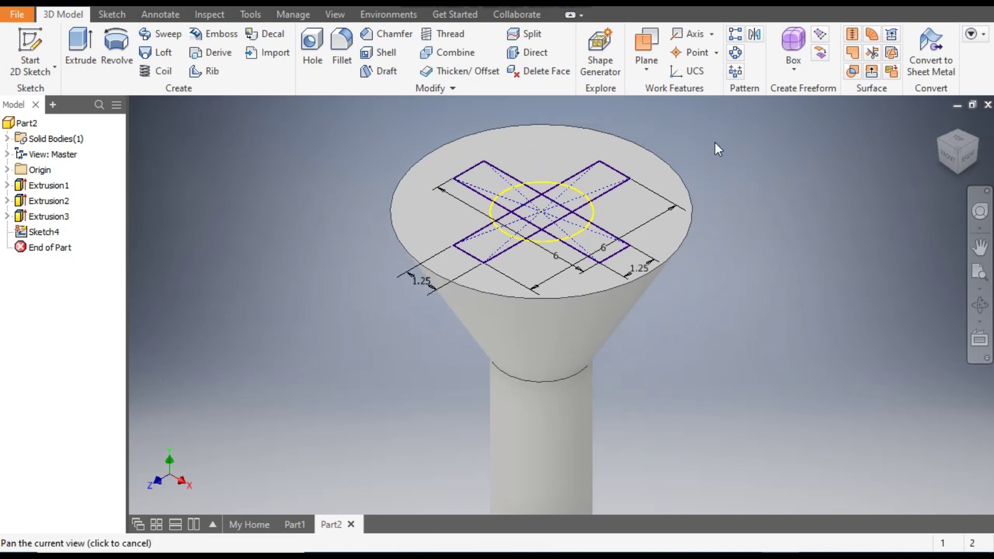
left_click(83, 56)
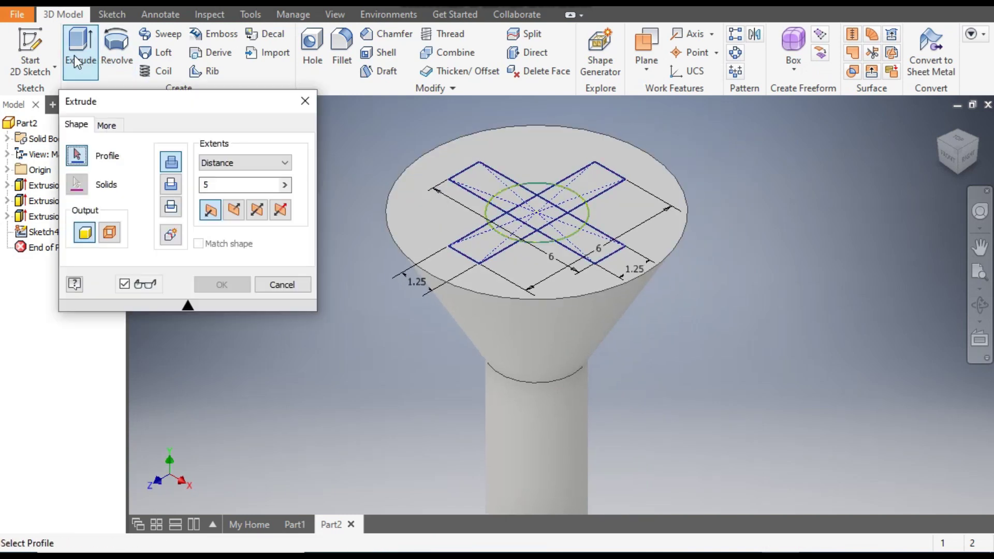
left_click(493, 187)
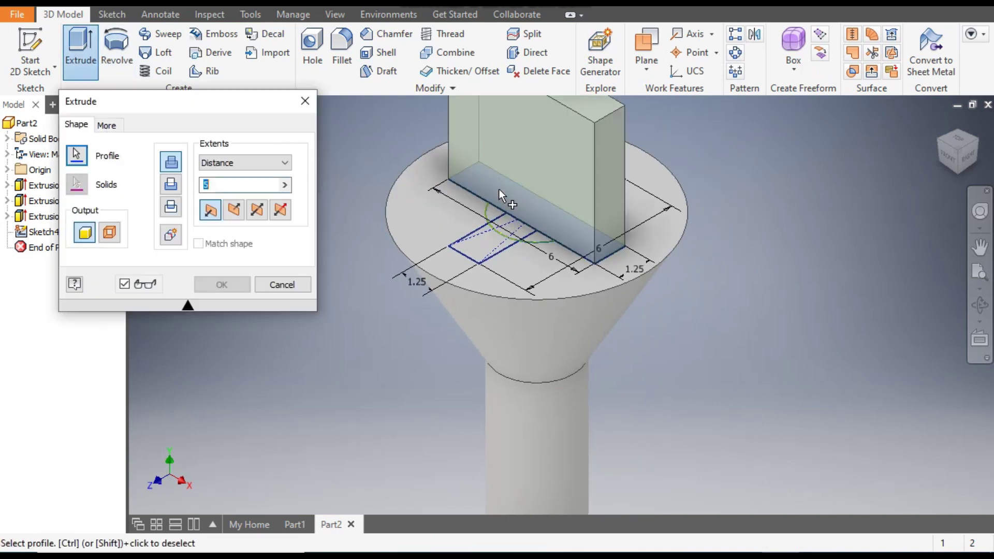
left_click(591, 185)
scroll(647, 339, "down", 3)
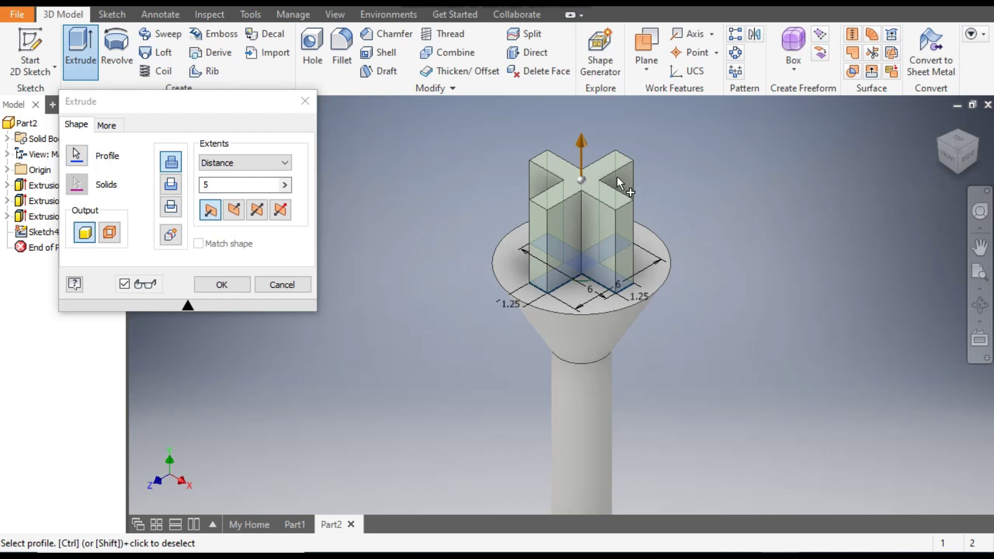
left_click(234, 209)
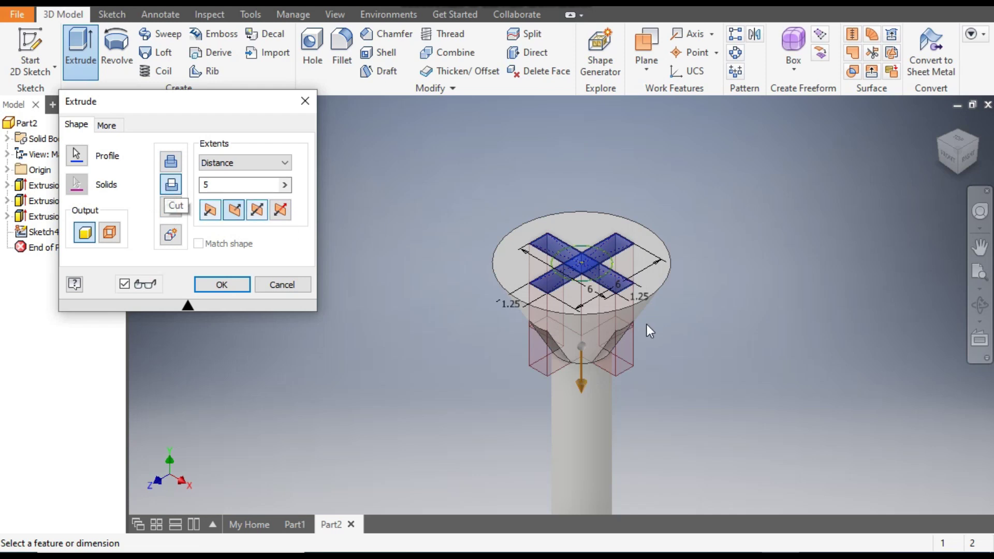
scroll(546, 310, "up", 2)
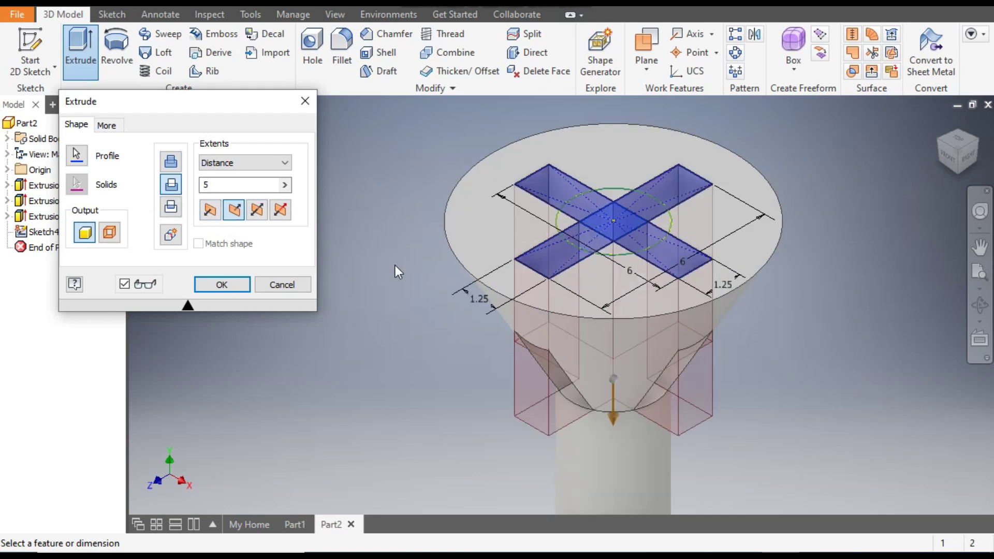
Give the cross-recess cut a taper of -11 degrees and complete the extrusion
left_click(105, 126)
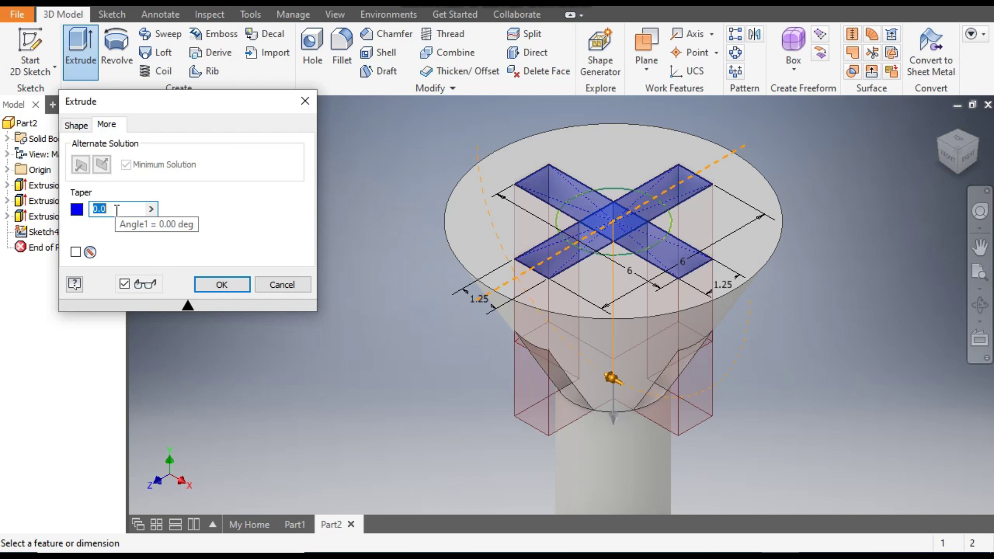
type("-11")
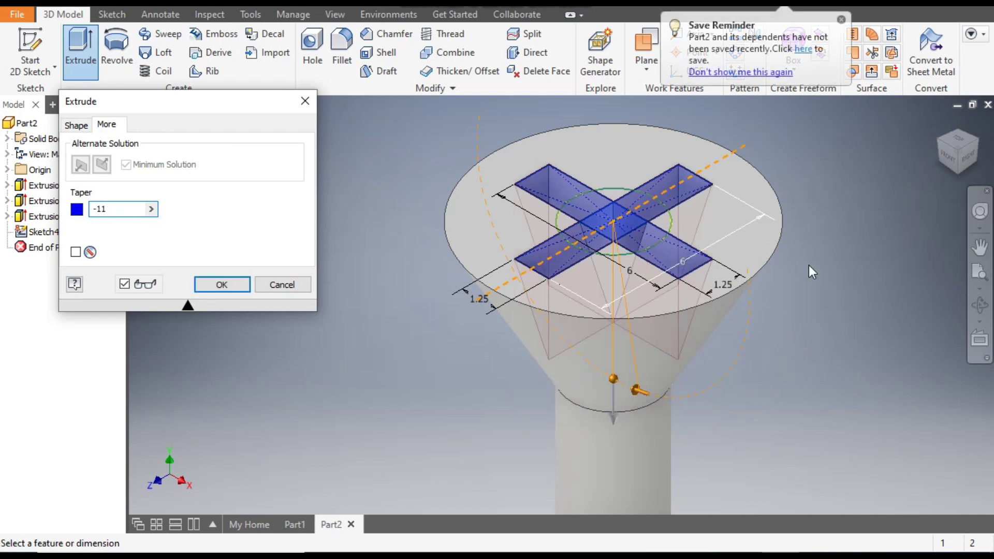
left_click(945, 155)
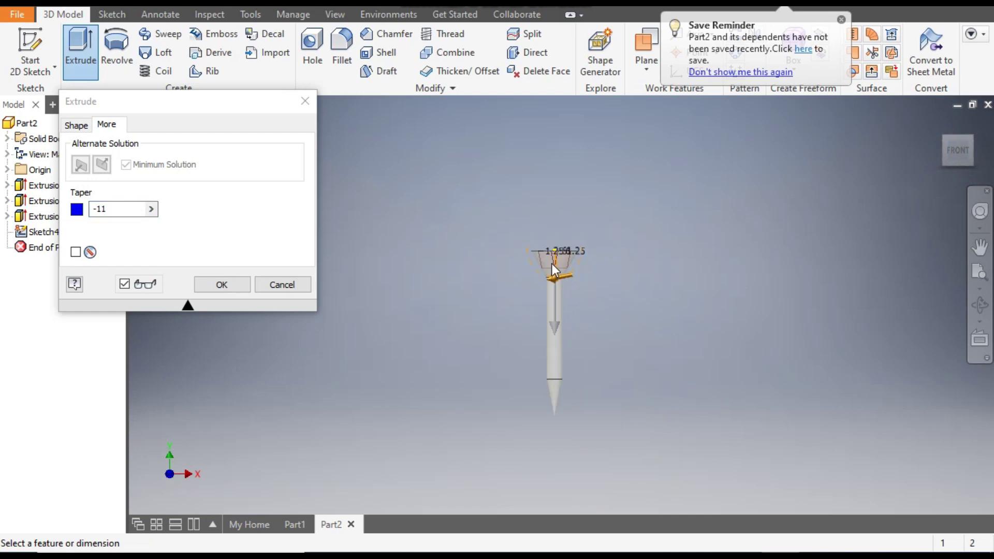
scroll(551, 263, "up", 5)
scroll(492, 311, "up", 3)
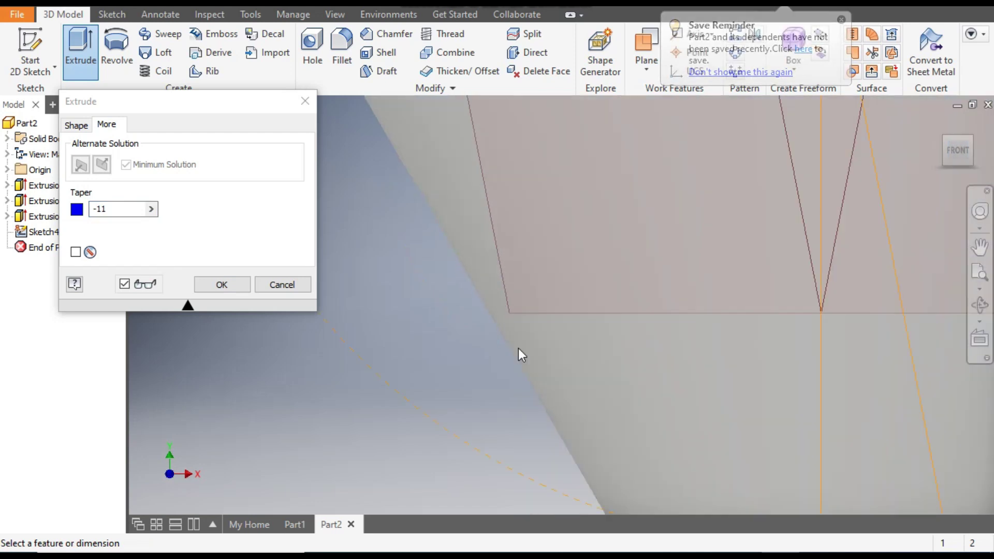
scroll(523, 346, "down", 2)
scroll(536, 323, "down", 2)
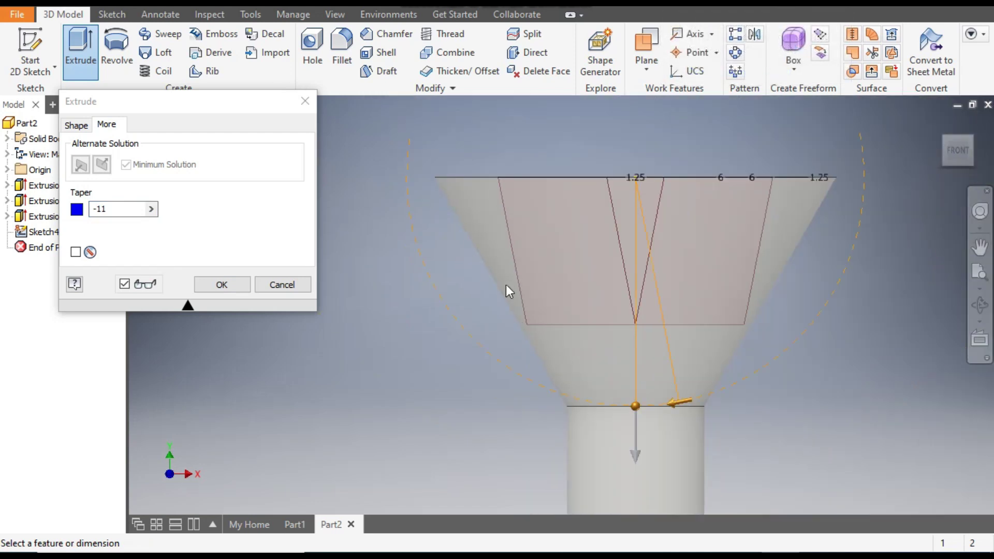
left_click(940, 124)
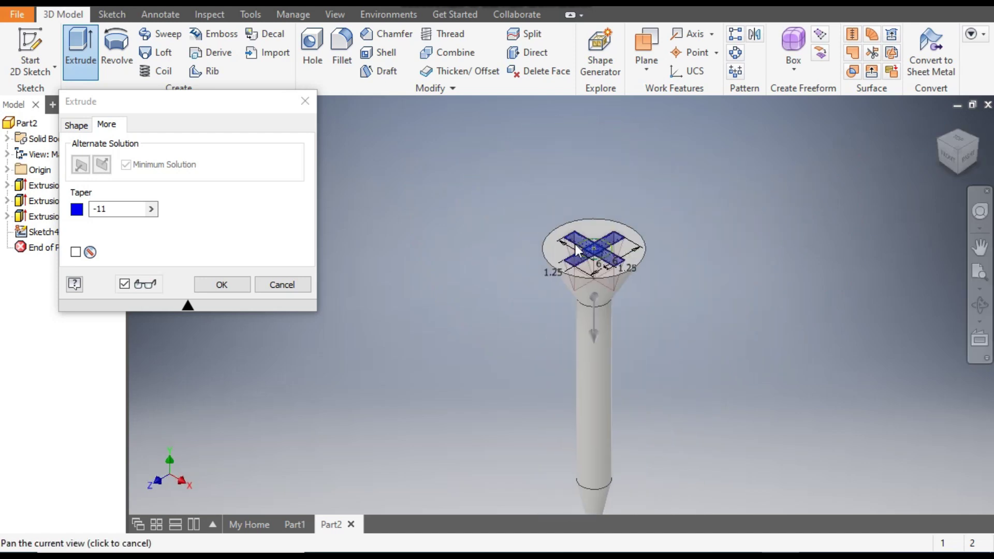
scroll(576, 244, "up", 3)
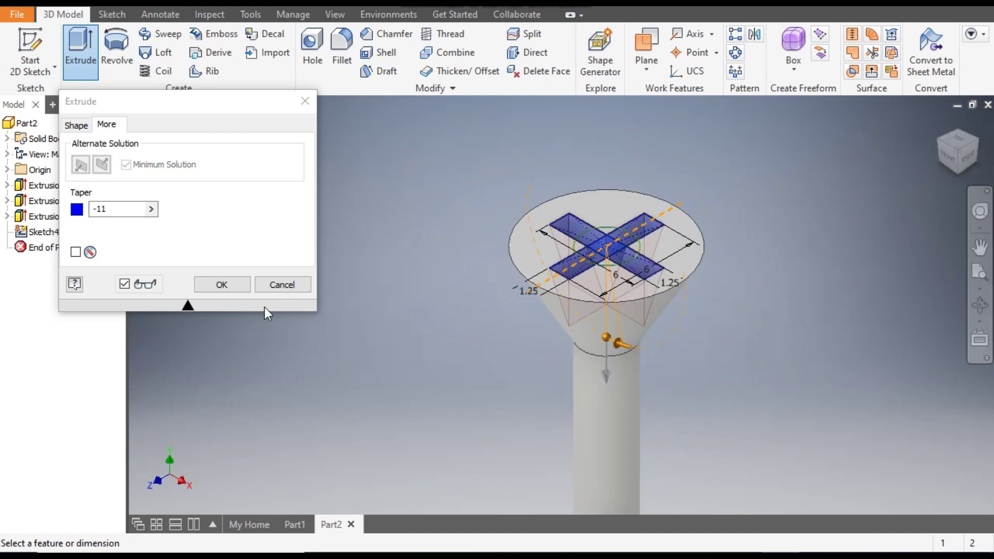
left_click(226, 285)
Look at the finished threaded screw in Part1 for reference, and return to Part2
scroll(488, 227, "down", 2)
middle_click_drag(489, 227, 514, 106)
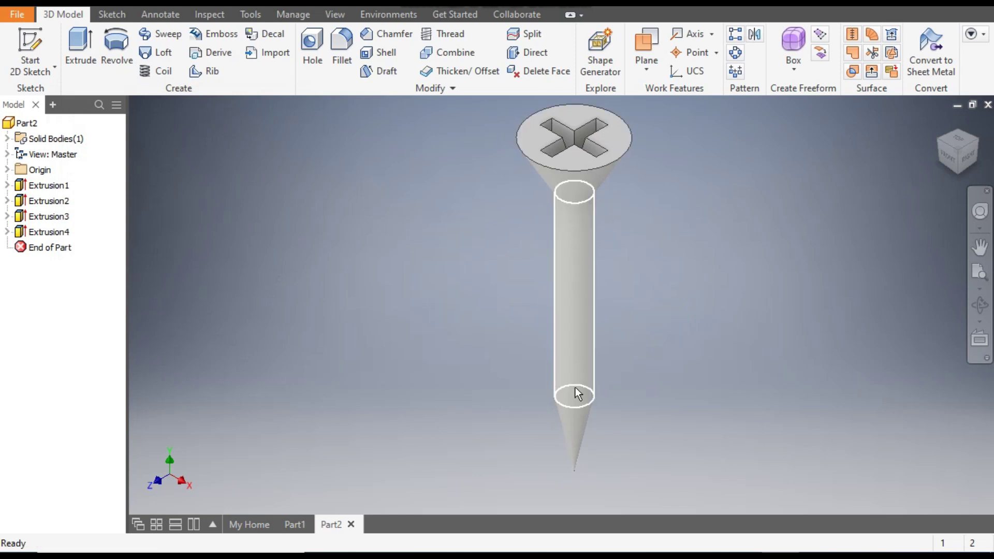
left_click(294, 527)
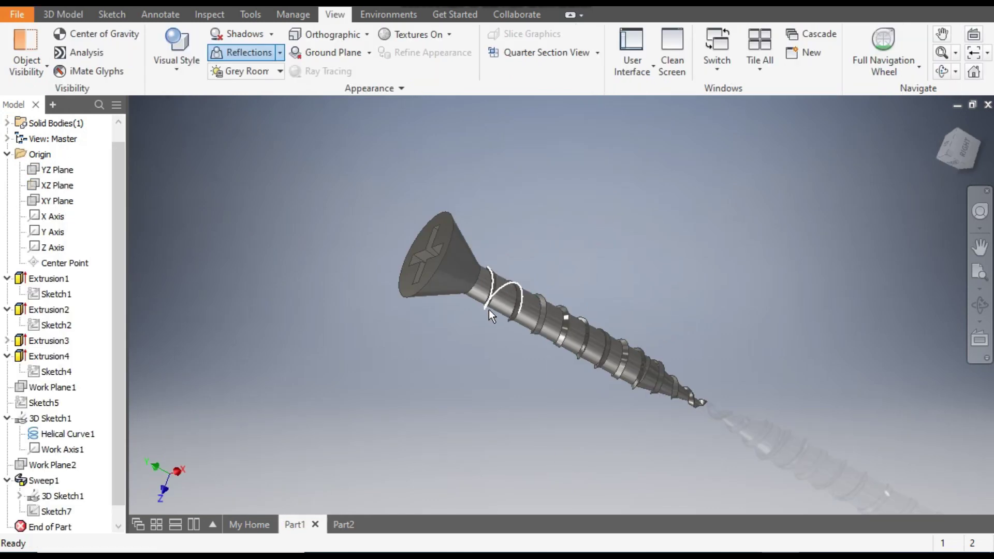
left_click(346, 524)
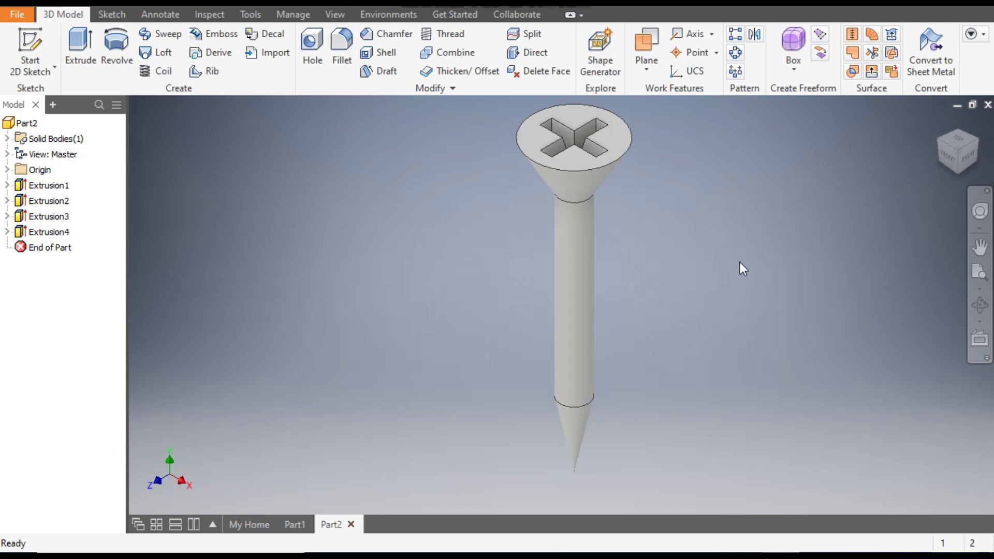
Create a work plane offset -6 mm from the head's flat top face, crossing the upper shank
middle_click_drag(731, 245, 711, 256)
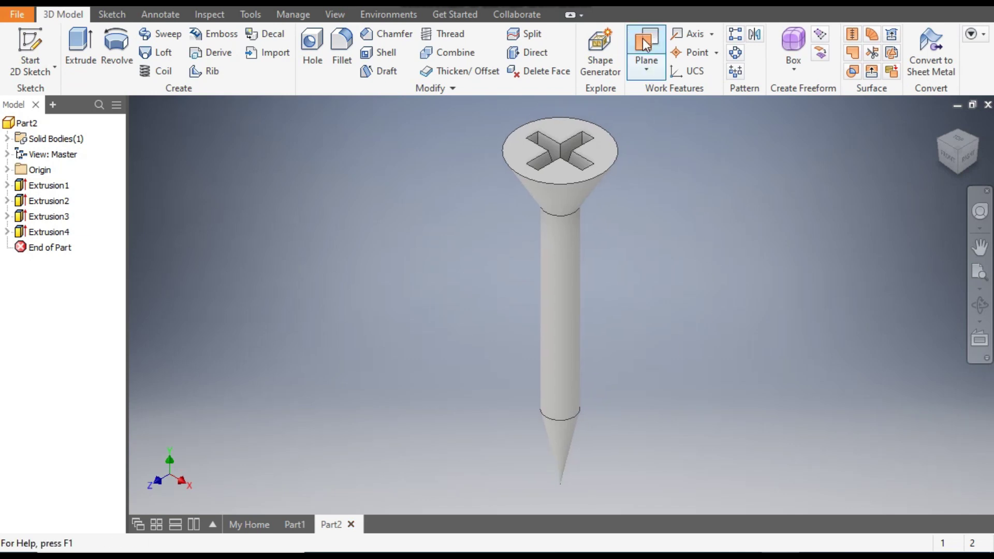
left_click(647, 63)
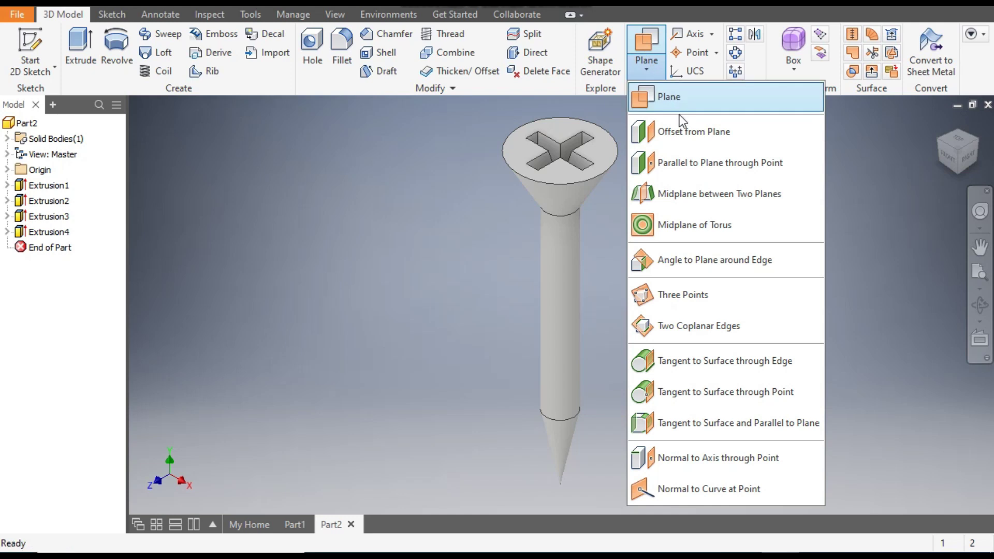
left_click(679, 132)
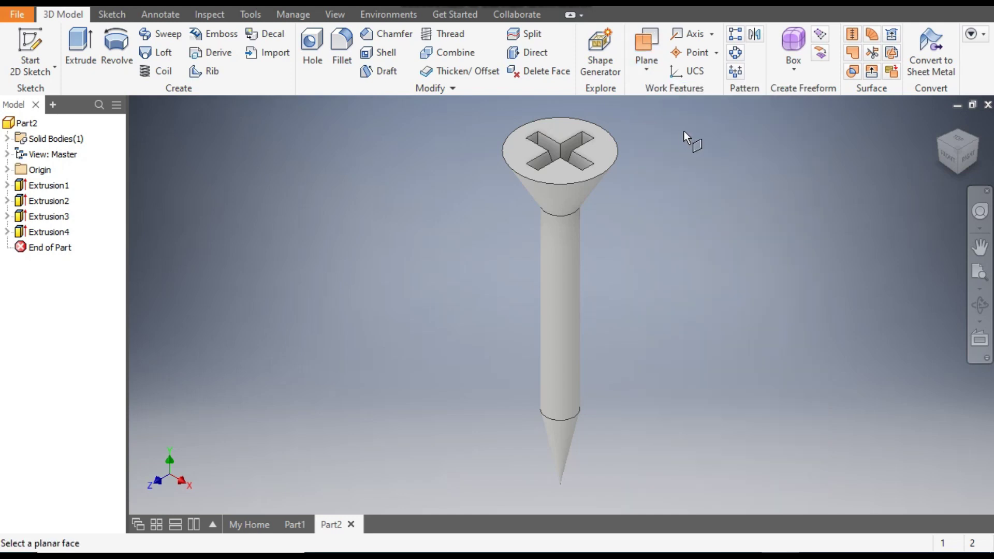
left_click(607, 151)
middle_click_drag(643, 200, 560, 214)
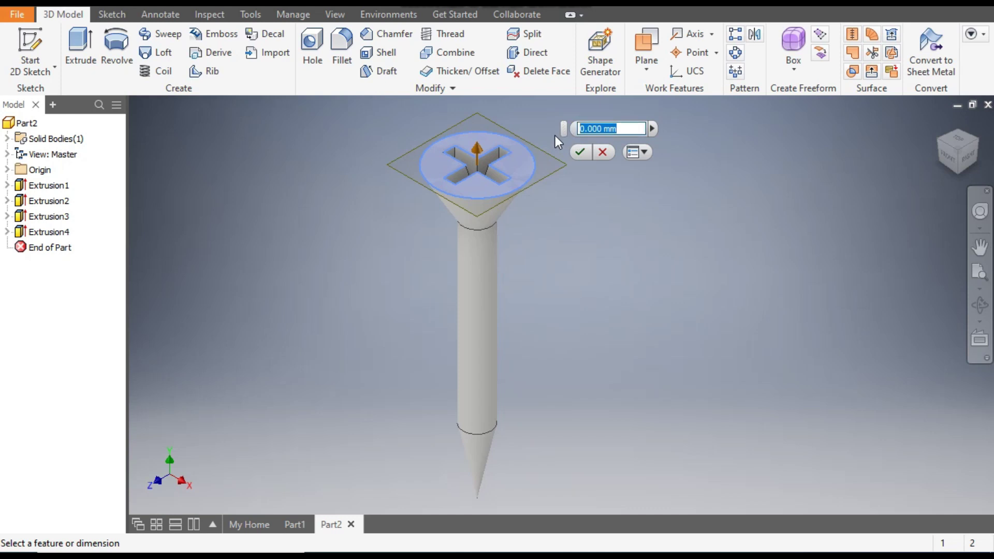
type("-6")
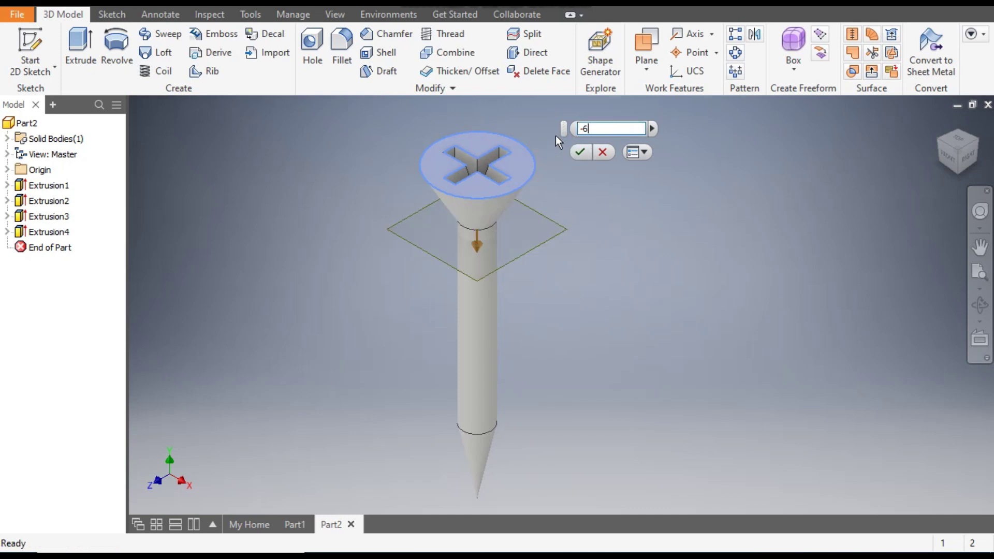
key("Return")
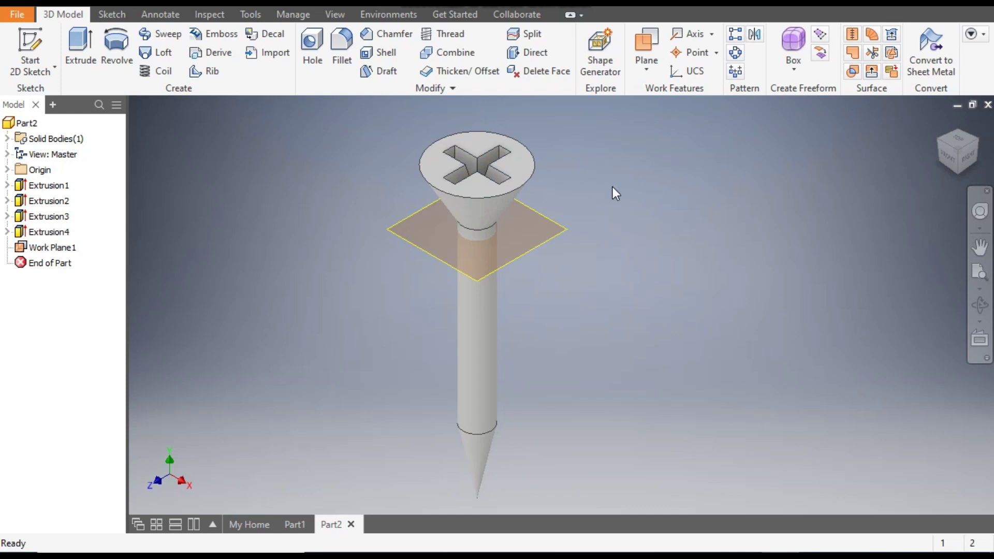
Create a sketch on the offset work plane, project the shank's circular outline into it, and finish the sketch
left_click(545, 240)
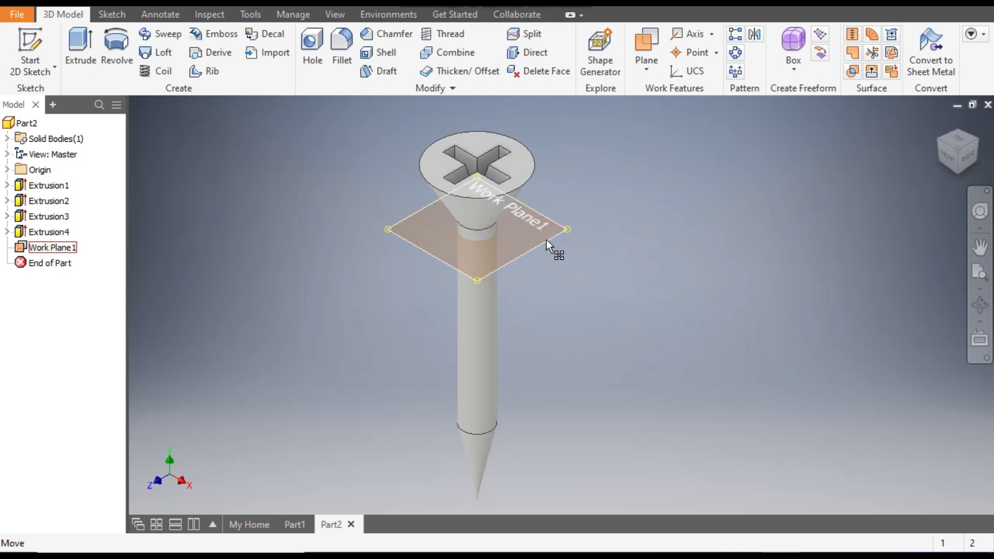
key("s")
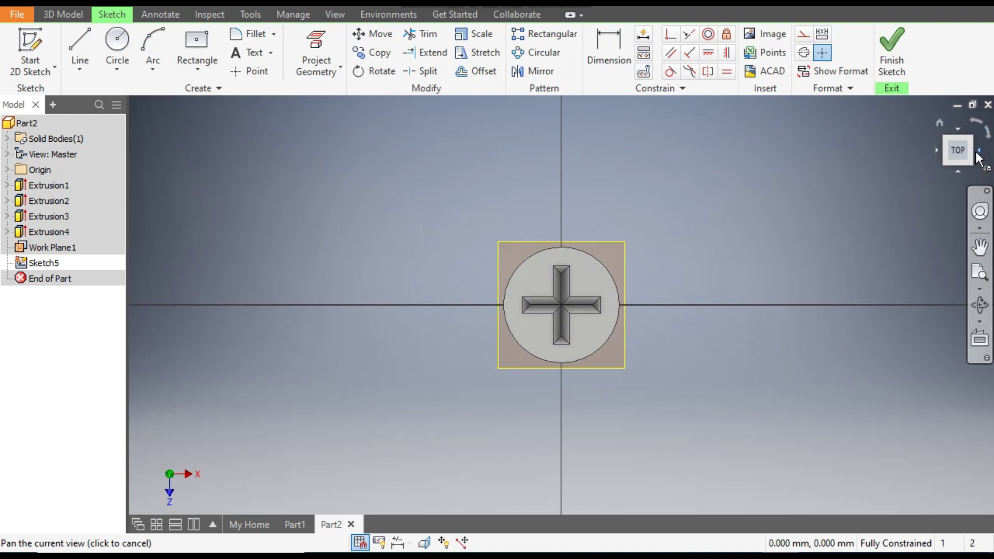
left_click(979, 150)
scroll(520, 303, "up", 5)
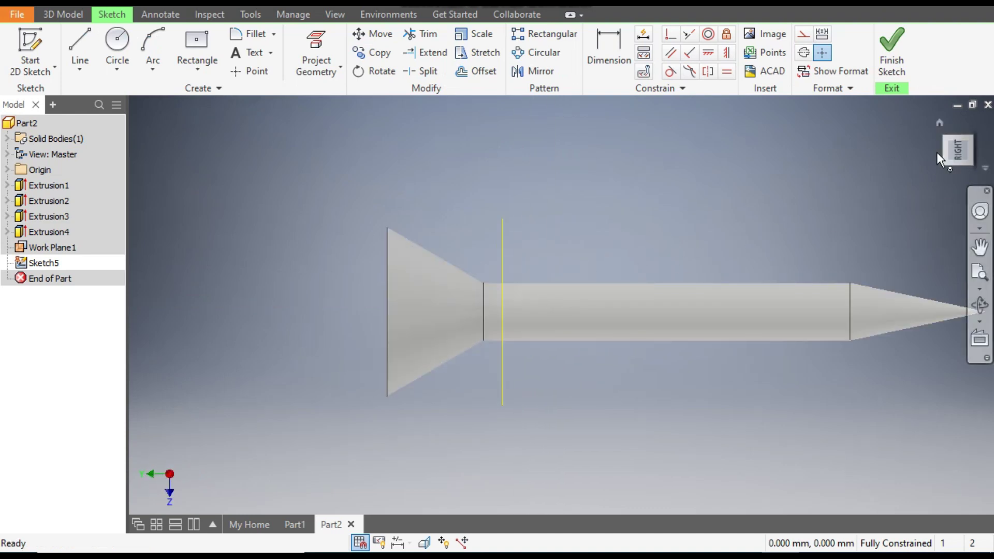
left_click(945, 136)
scroll(543, 334, "up", 5)
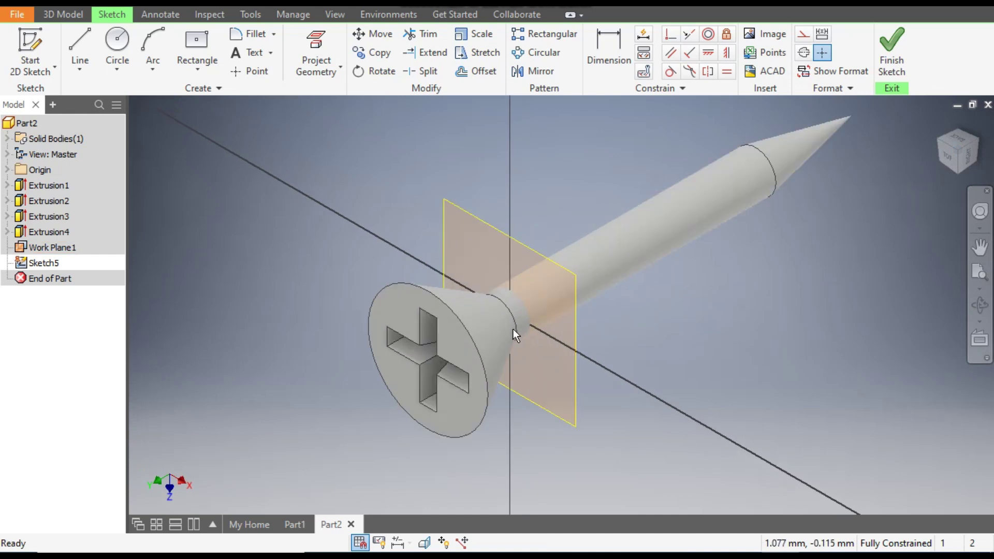
scroll(732, 329, "down", 2)
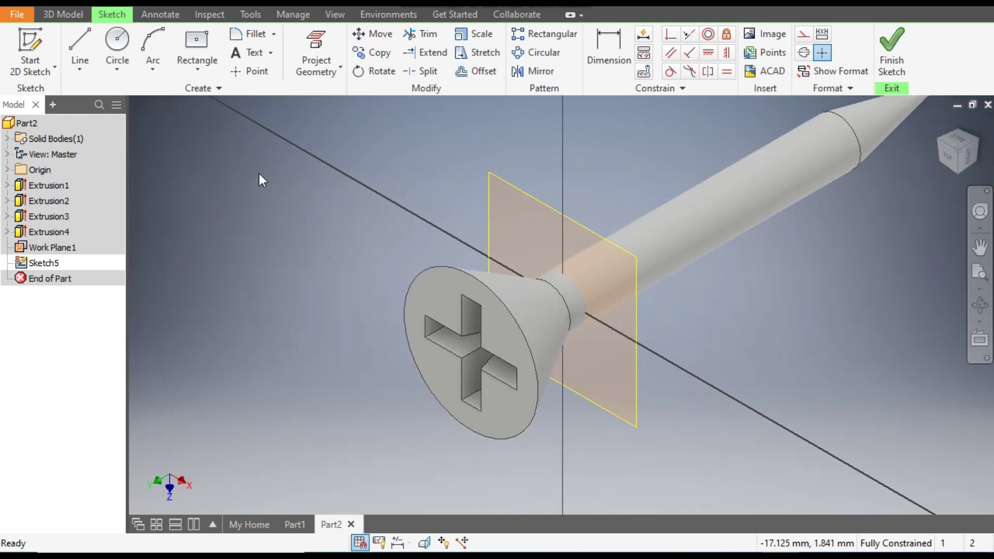
left_click(325, 51)
left_click(325, 51)
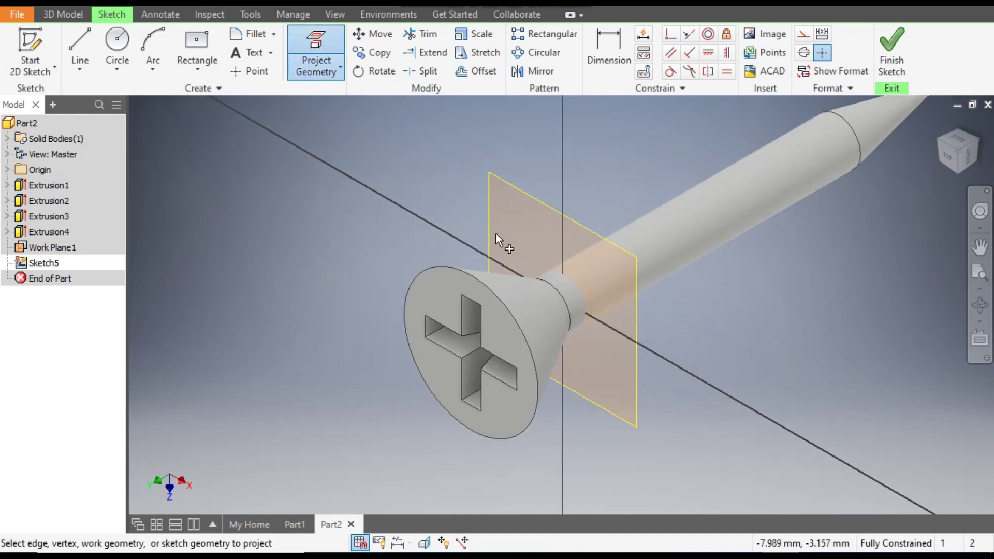
left_click(552, 287)
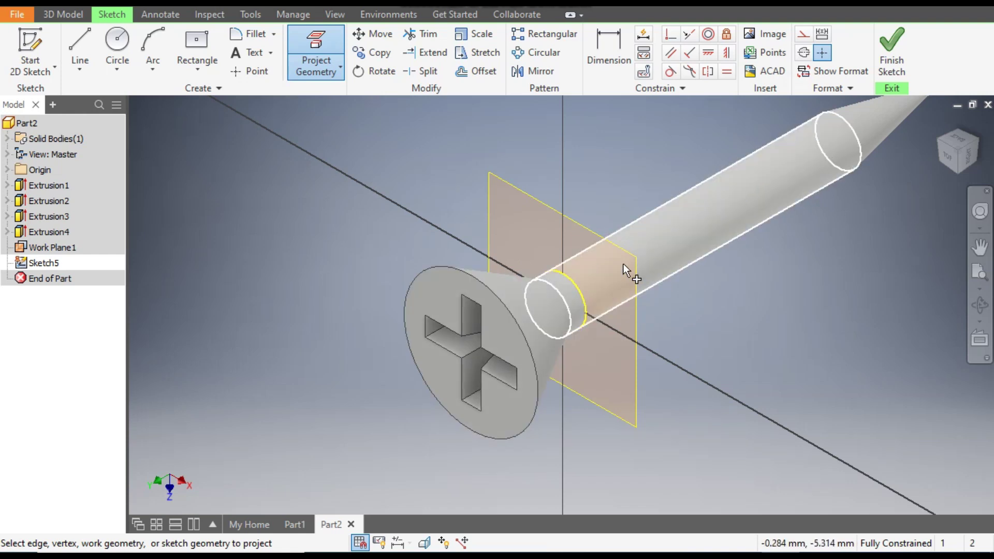
left_click(892, 47)
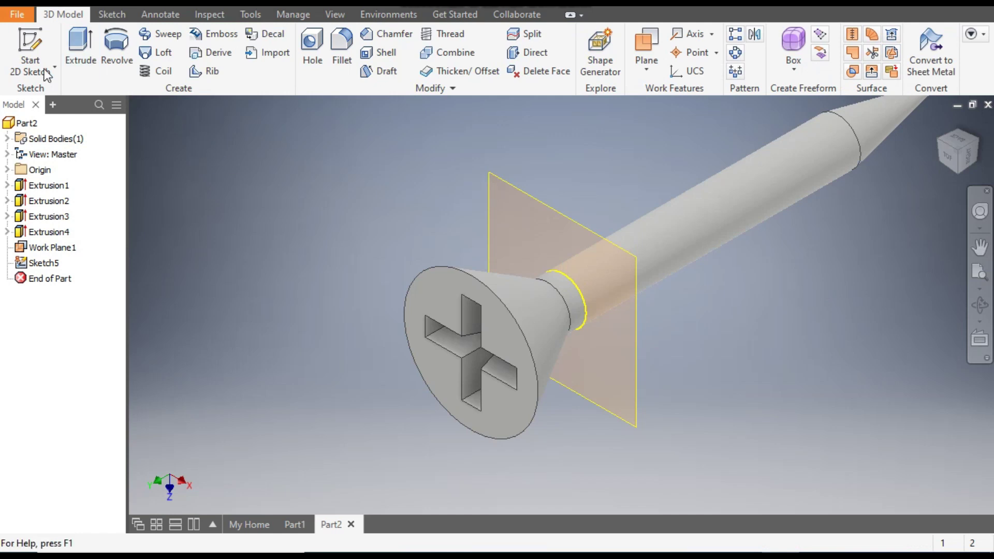
Start a 3D sketch and create a work axis along the screw's centerline from the shank's cylindrical face
left_click(31, 72)
left_click(58, 126)
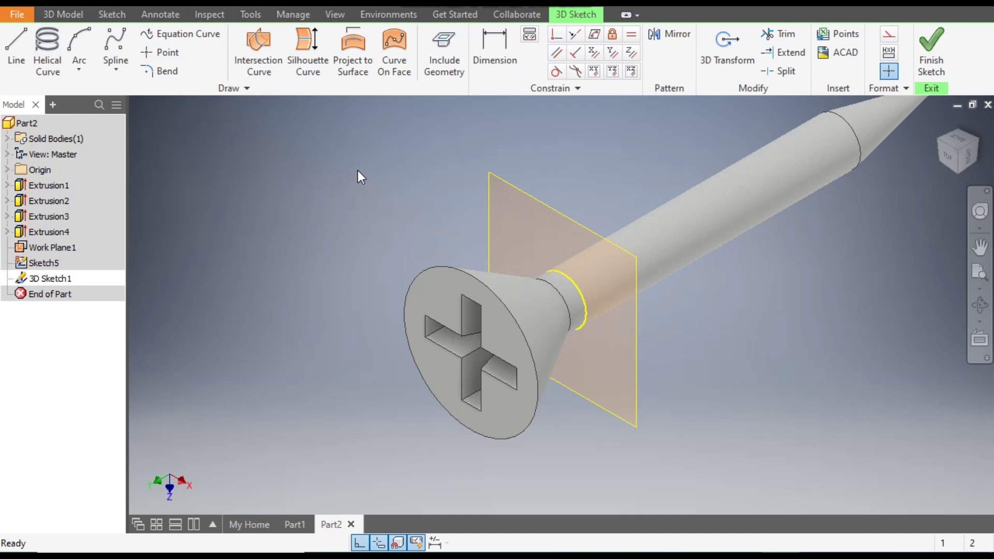
left_click(77, 15)
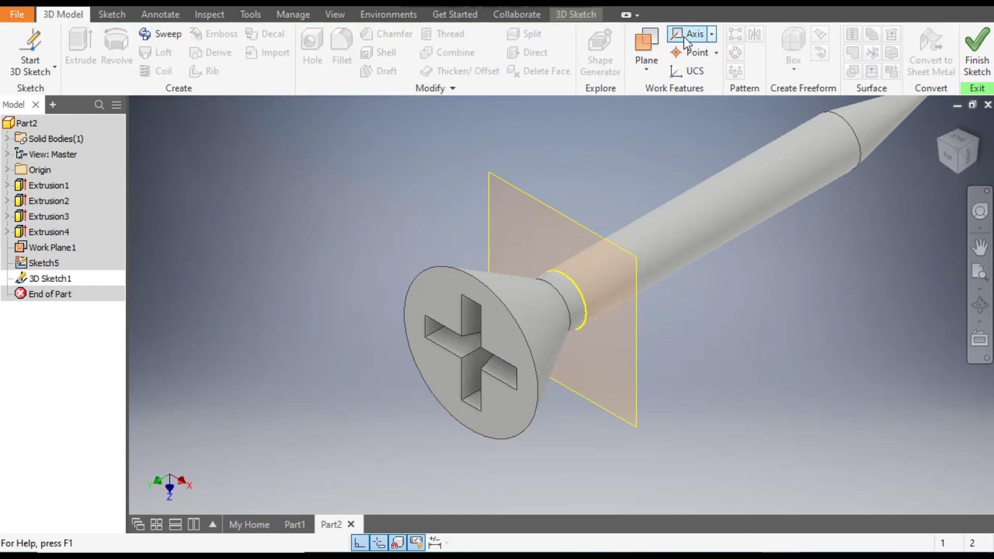
left_click(685, 35)
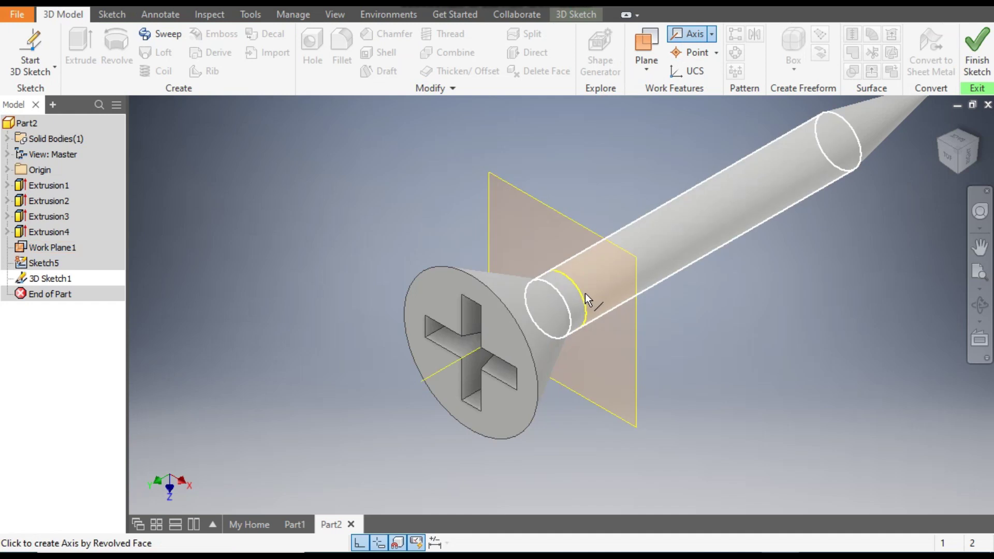
scroll(583, 293, "down", 3)
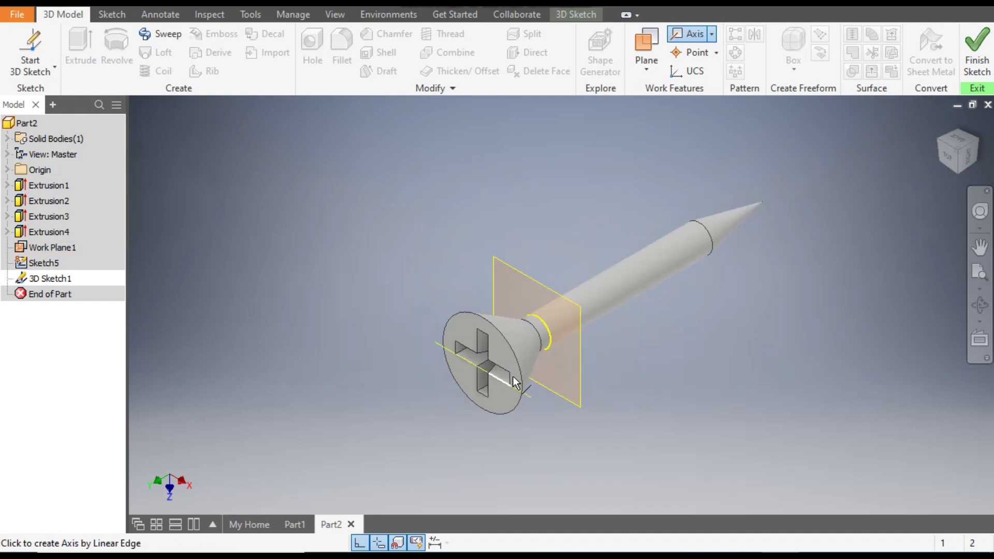
left_click(622, 290)
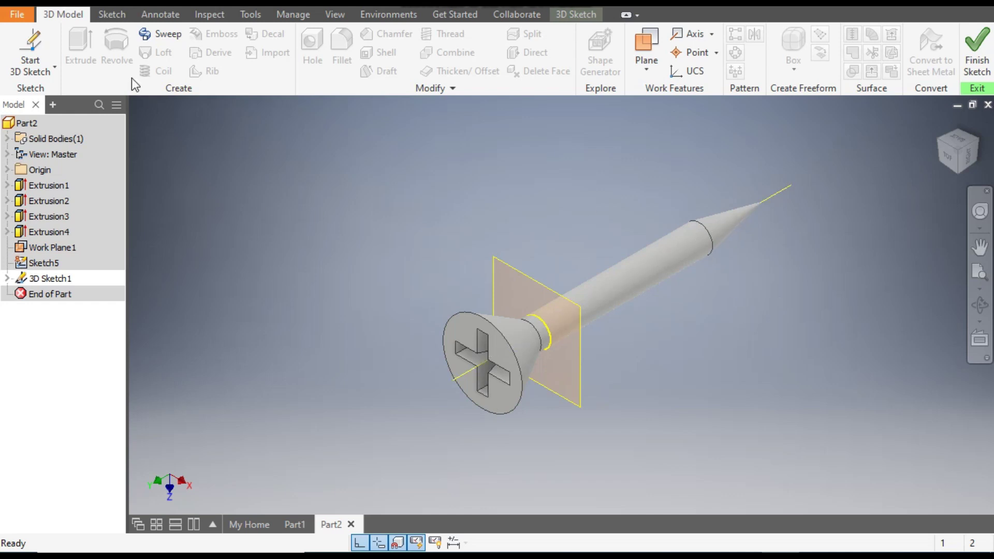
left_click(114, 14)
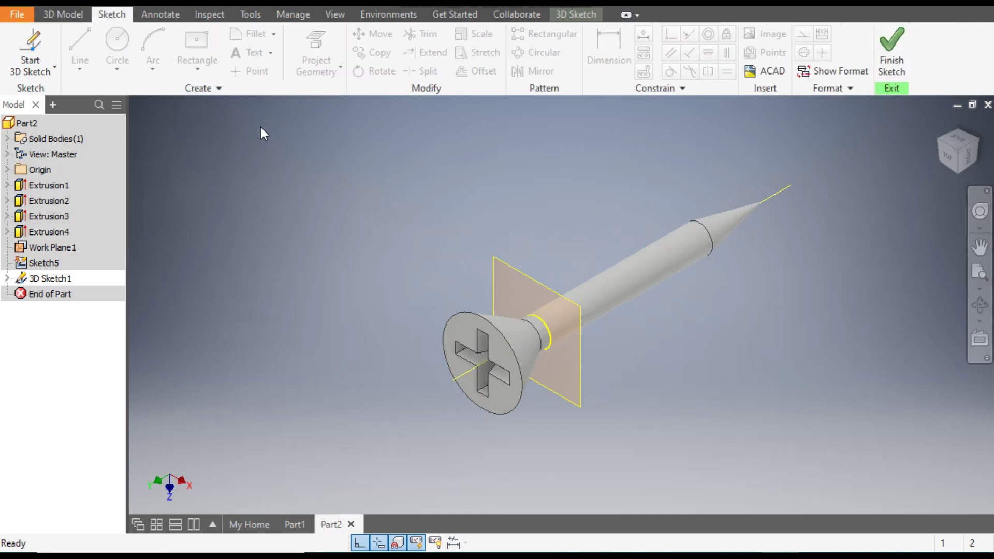
left_click(154, 14)
left_click(113, 15)
left_click(23, 41)
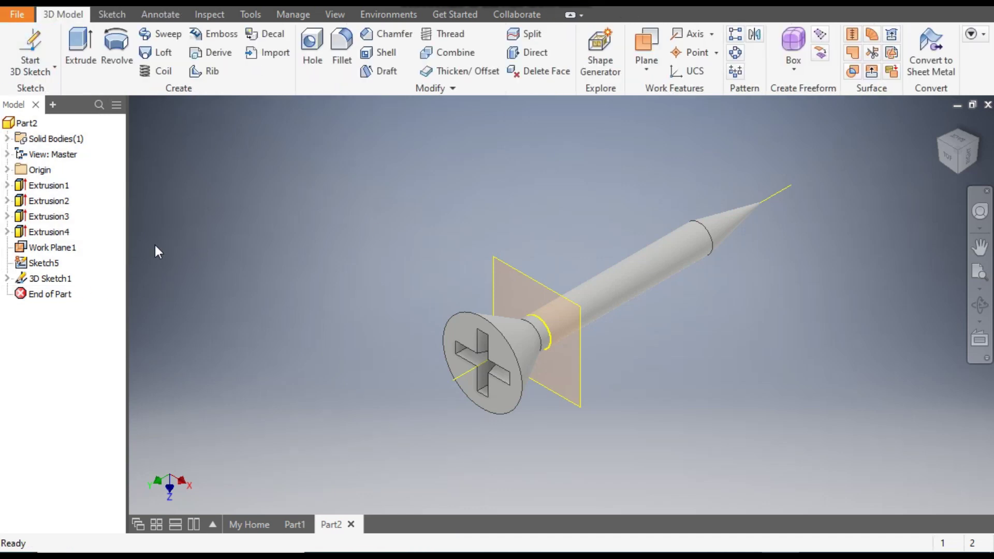
Reopen the 3D sketch and place a helical curve's axis along the screw's centerline, from the shank near the work plane to the pointed tip
double_click(54, 280)
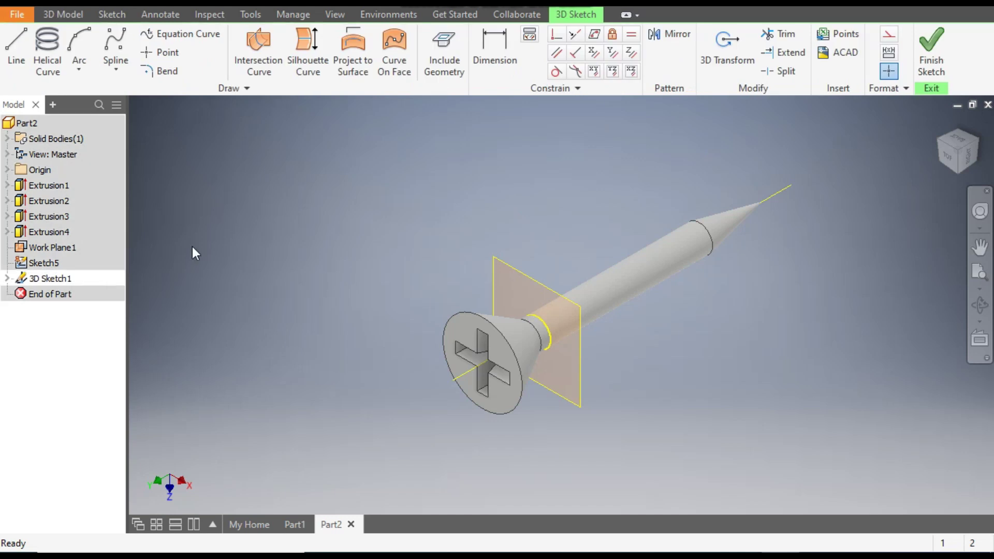
left_click(44, 47)
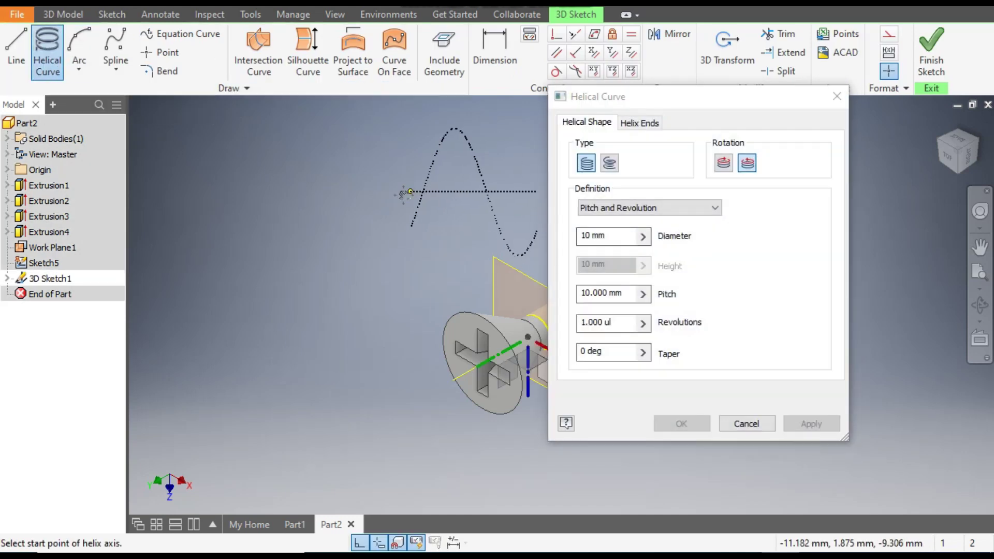
scroll(470, 329, "down", 5)
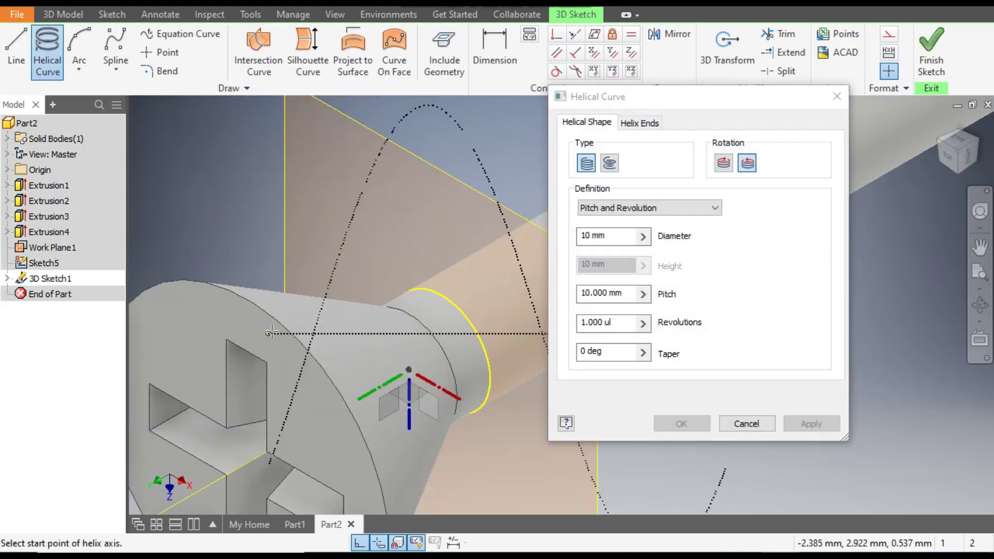
left_click(476, 331)
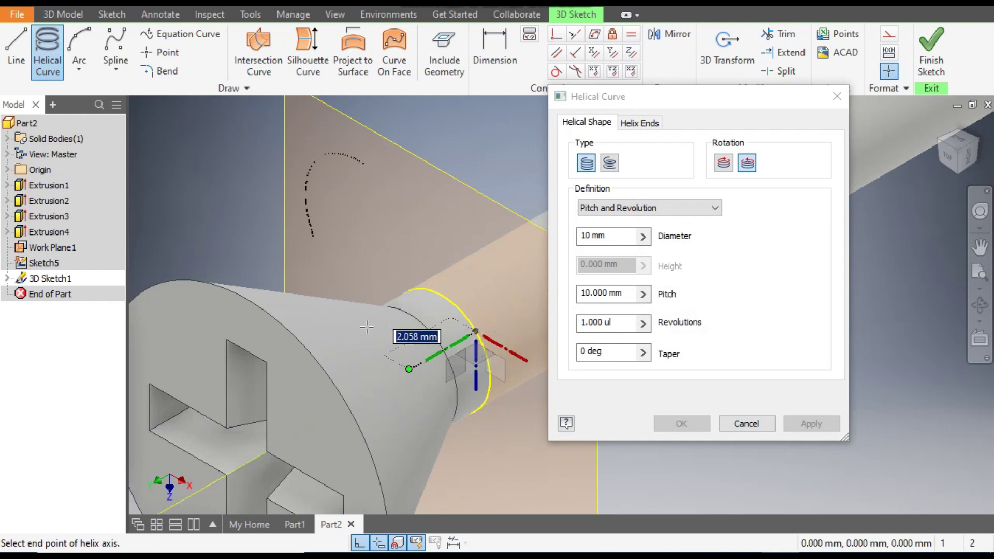
scroll(393, 331, "up", 5)
scroll(431, 252, "up", 2)
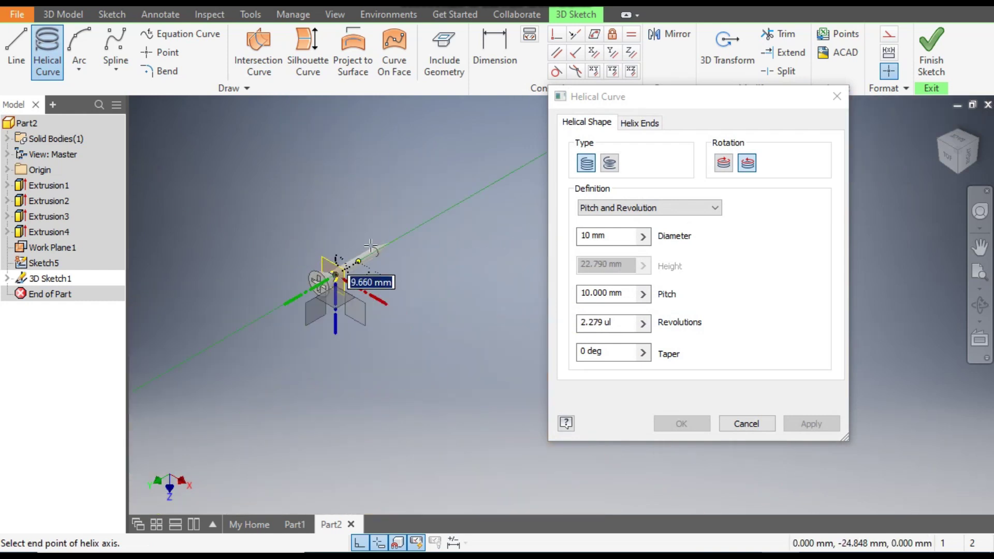
scroll(487, 253, "down", 6)
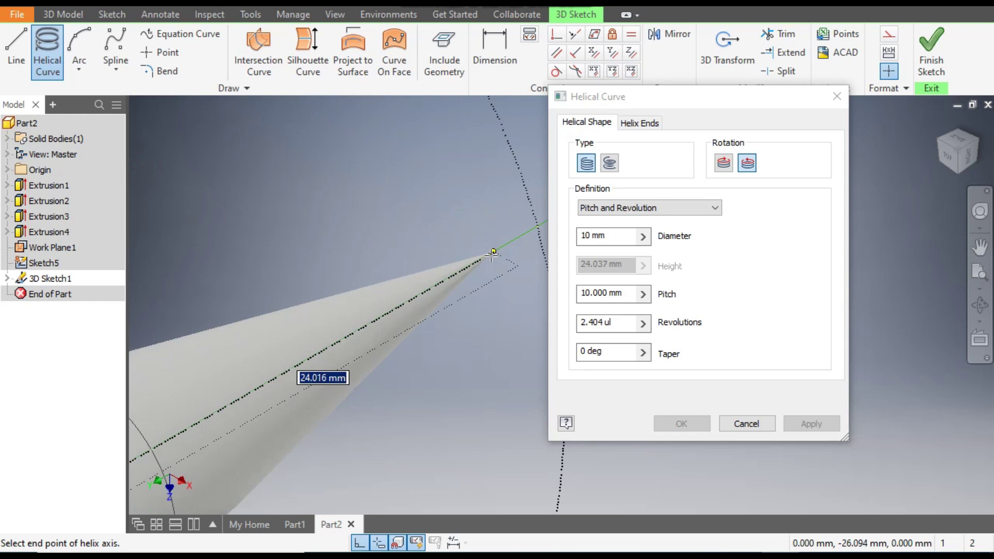
left_click(519, 228)
scroll(518, 228, "up", 3)
left_click(519, 228)
scroll(518, 228, "up", 2)
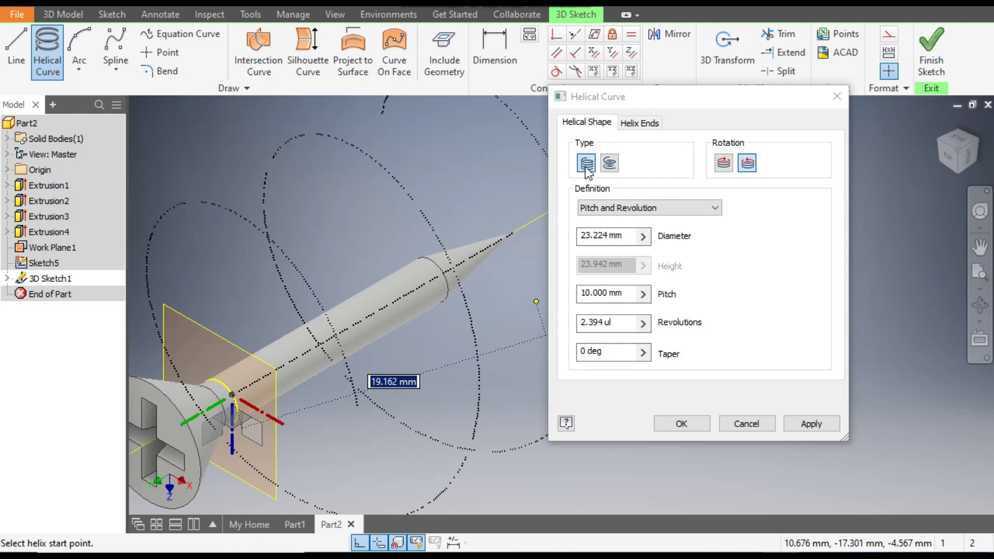
Make the helical curve variable, defined by pitch and revolution, and give its starting row a 3 mm pitch and 3 mm diameter
left_click(610, 163)
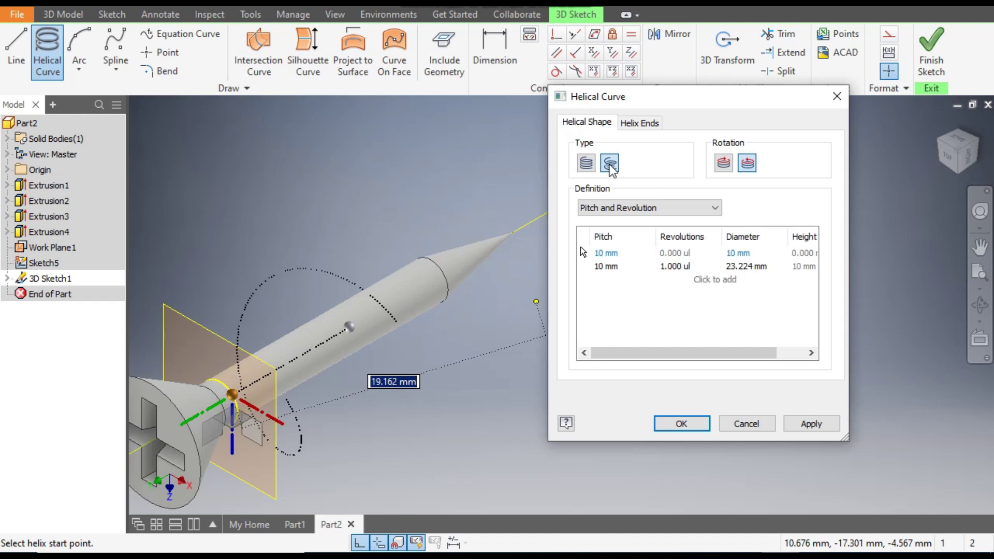
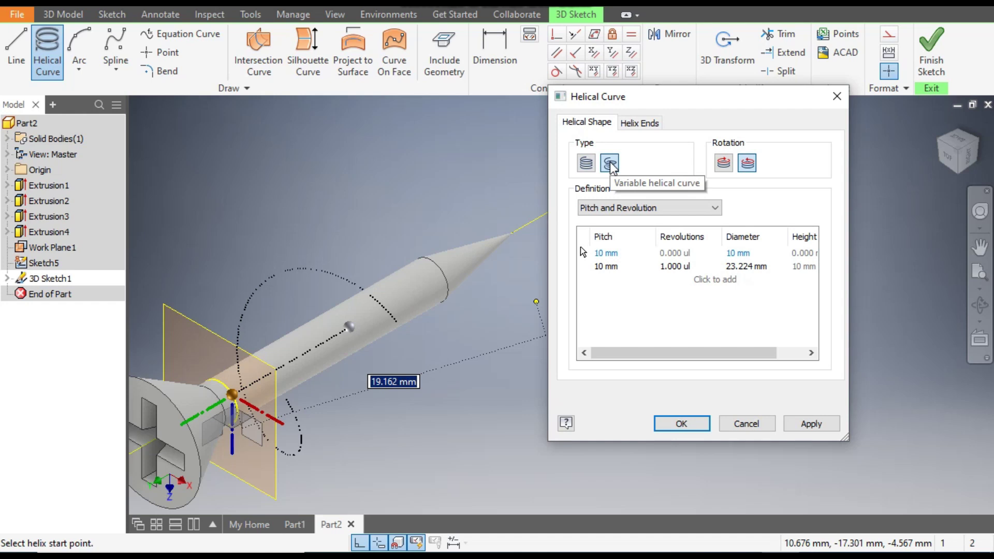
left_click(605, 253)
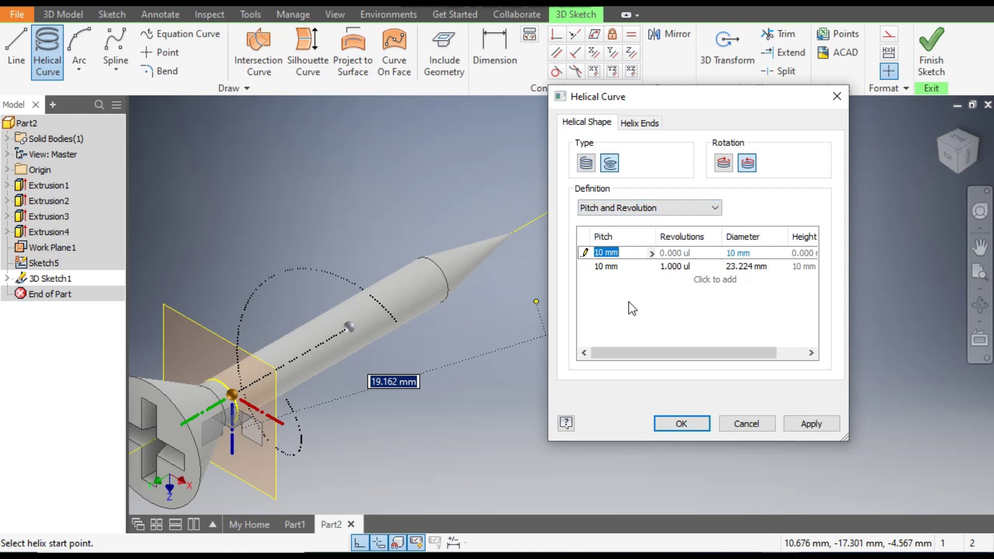
type("3")
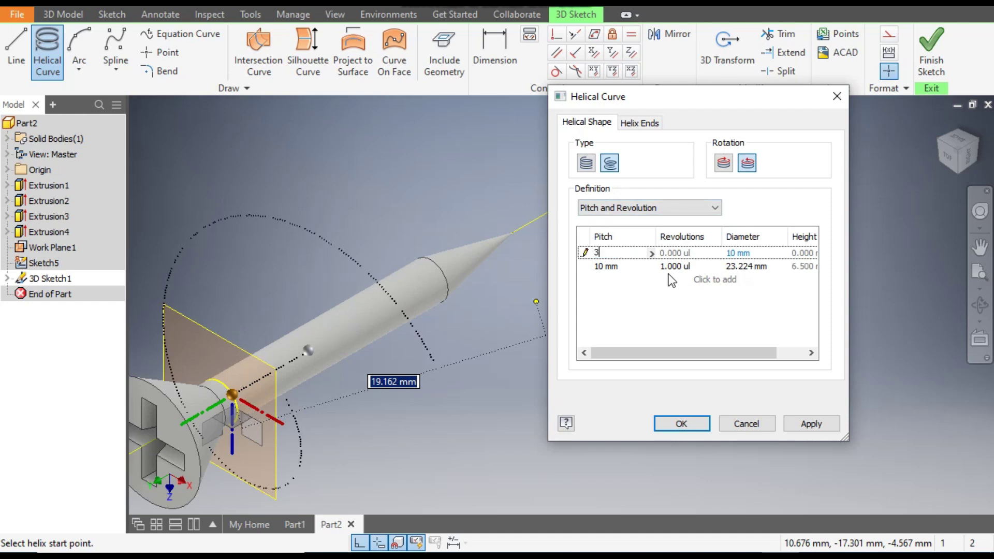
left_click(675, 256)
left_click(739, 253)
type("3")
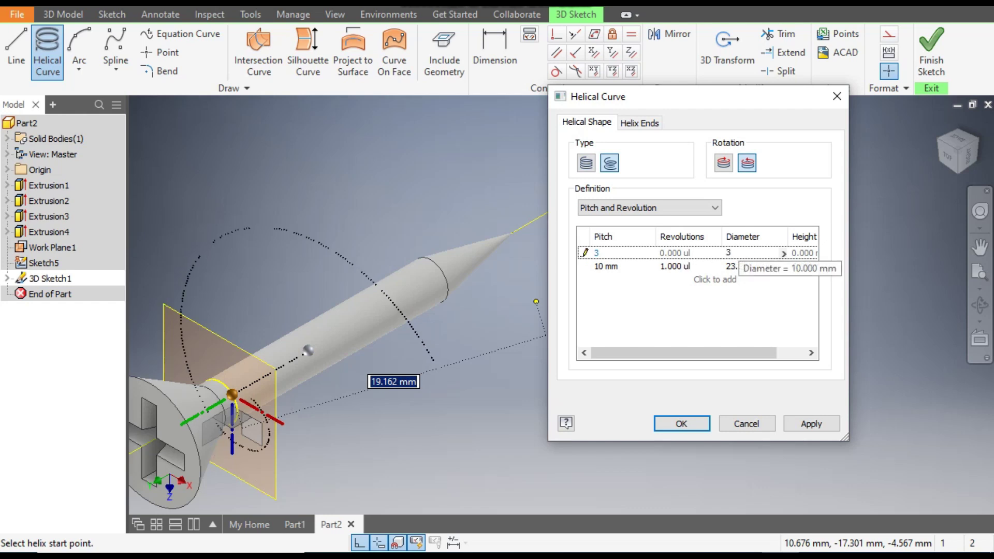
key("Return")
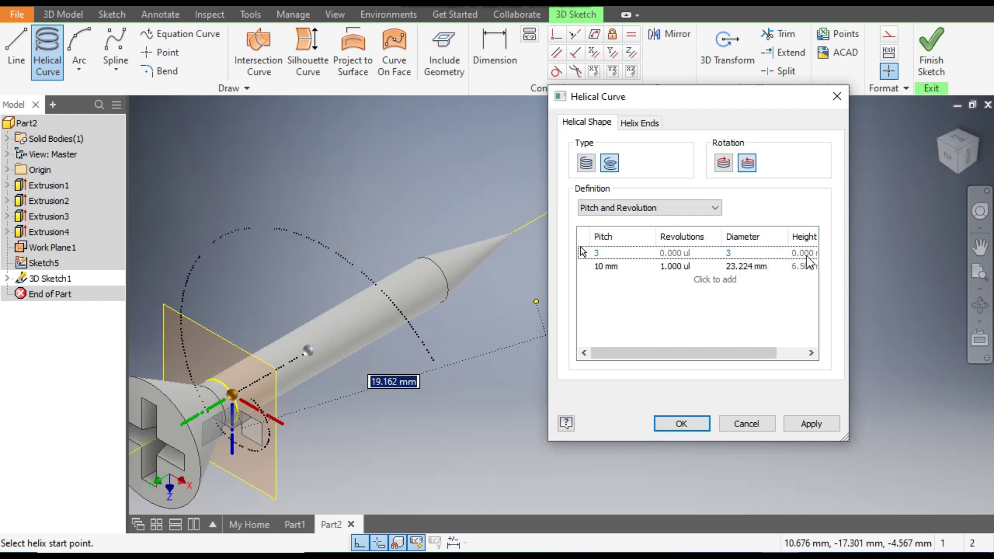
Set the variable helix's second row to 2 mm pitch, 6 revolutions and 3 mm diameter
left_click(599, 268)
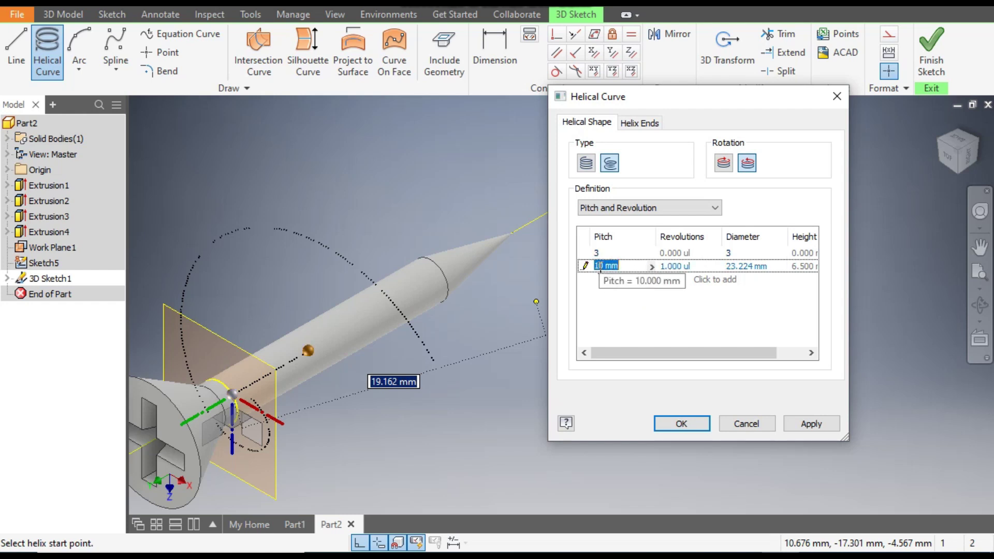
type("2")
left_click(679, 266)
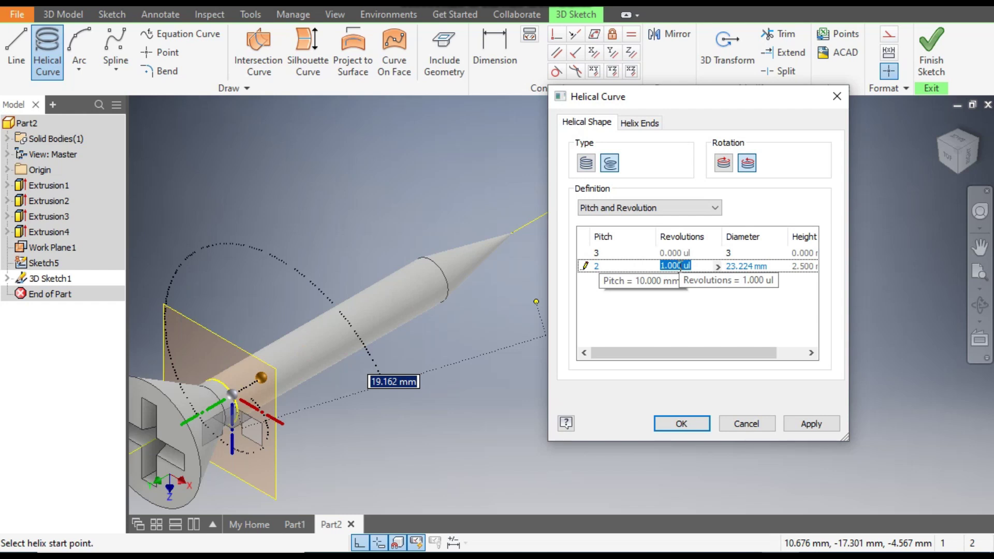
type("6")
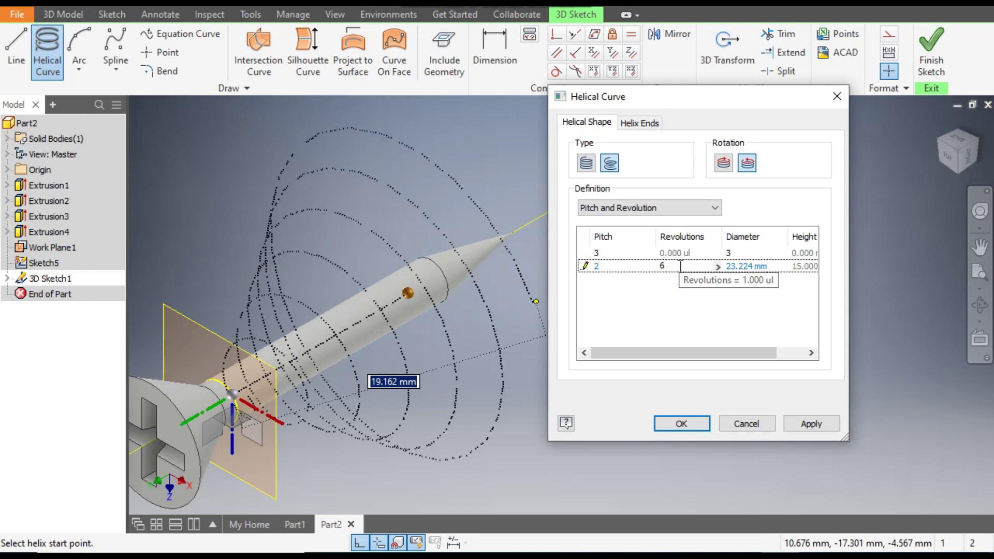
left_click(745, 267)
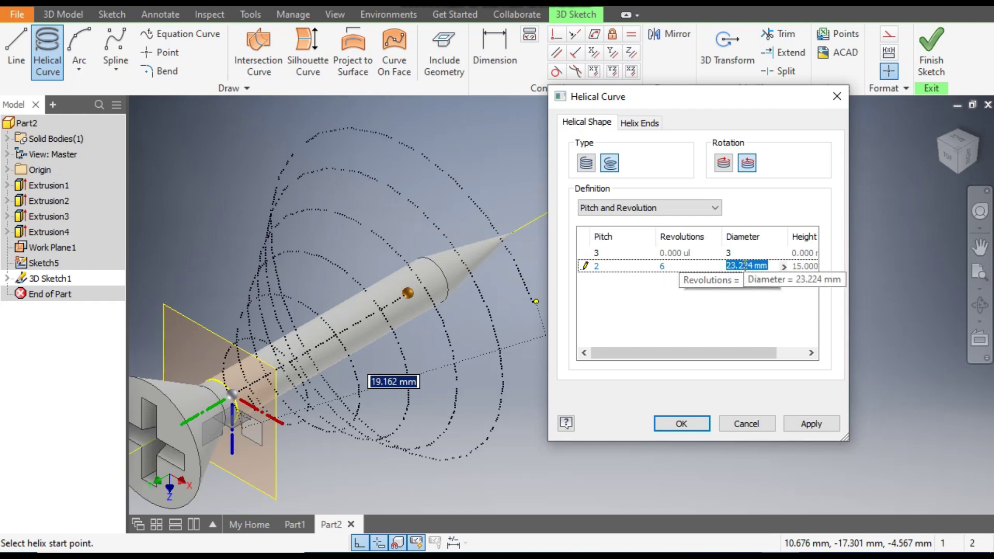
type("3")
key("Return")
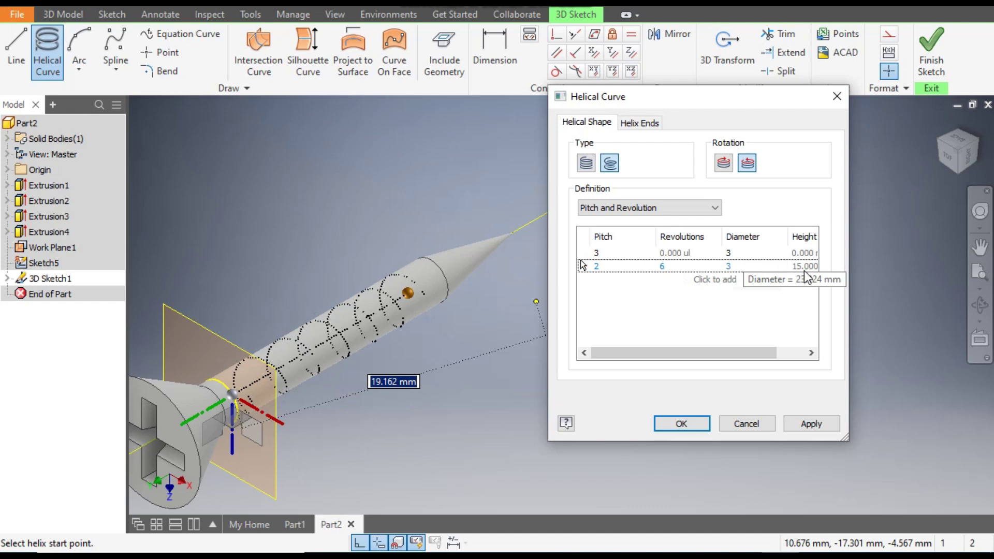
Add a third row to the variable helix with 2 mm pitch, 8 revolutions and 2.8 mm diameter
left_click(708, 280)
left_click(598, 279)
type("2")
left_click(678, 278)
type("8")
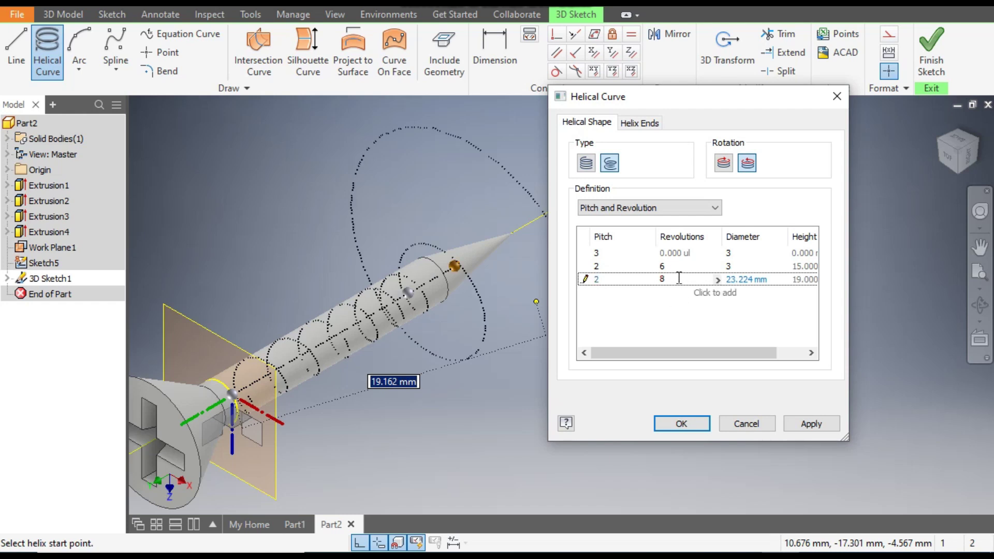
left_click(753, 278)
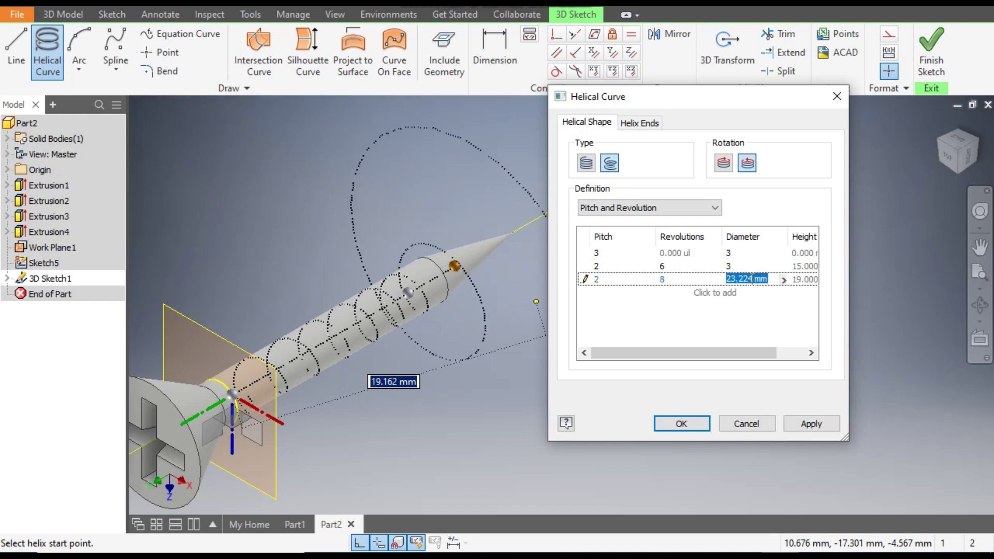
type("2.8")
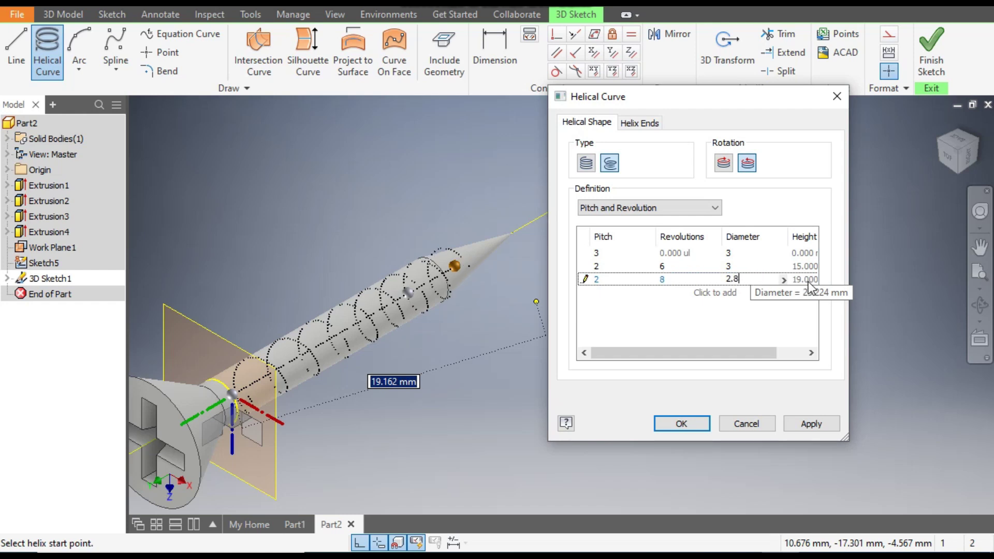
Add a fourth row to the variable helix with 2 mm pitch, 9 revolutions and 1.6 mm diameter
left_click(716, 293)
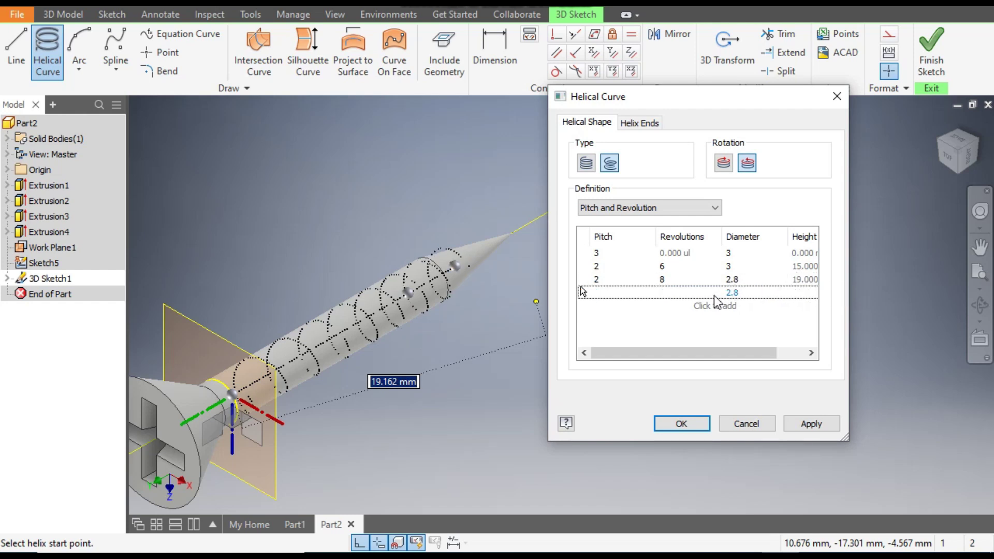
left_click(601, 292)
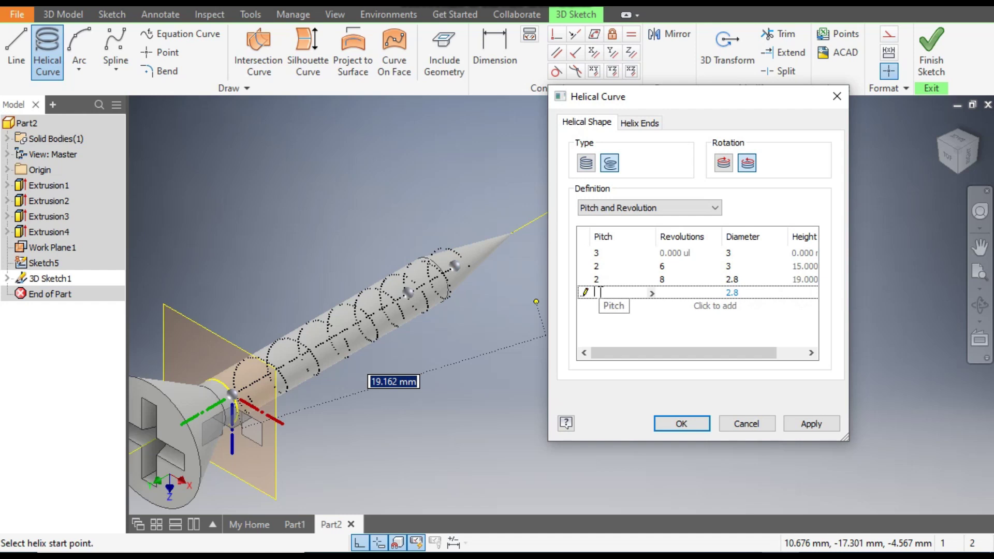
type("2")
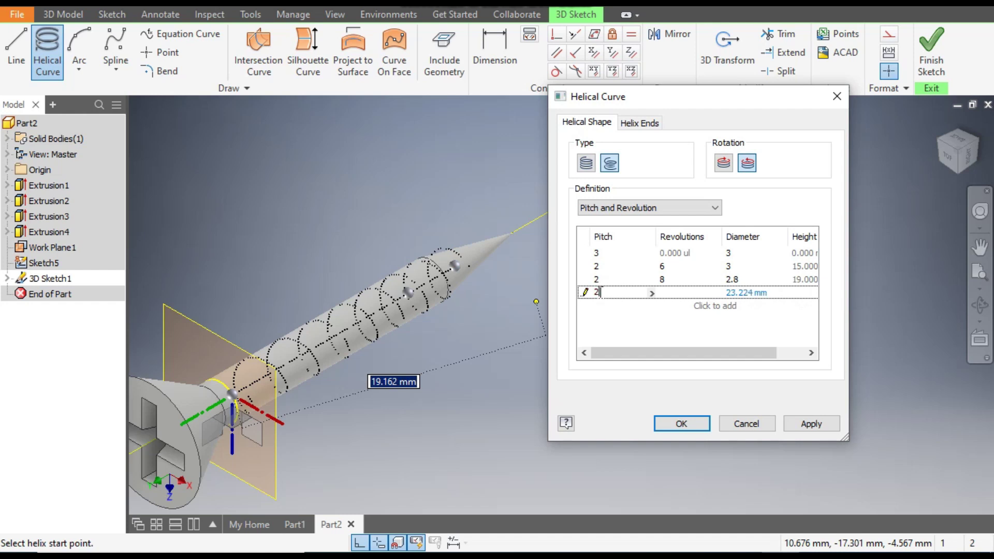
left_click(680, 291)
type("9")
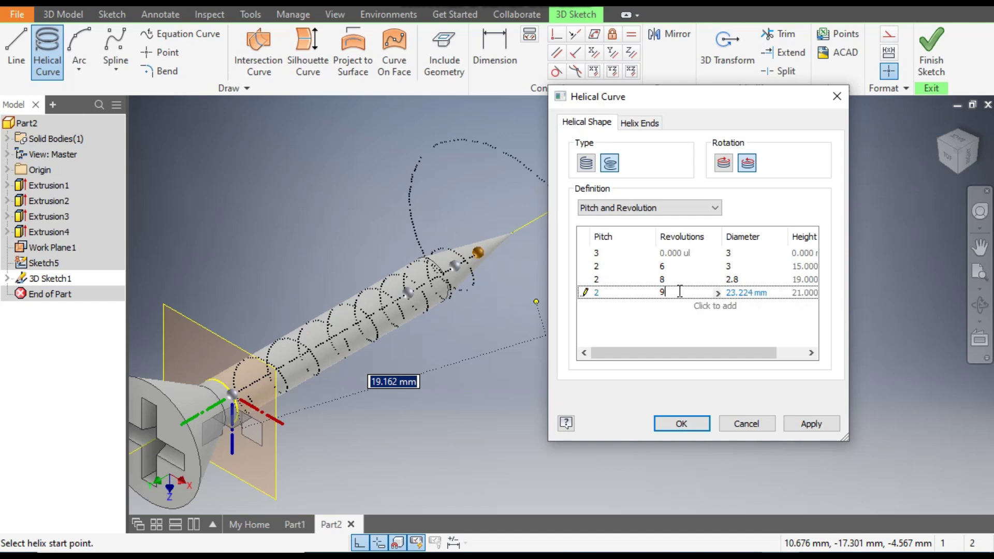
left_click(745, 292)
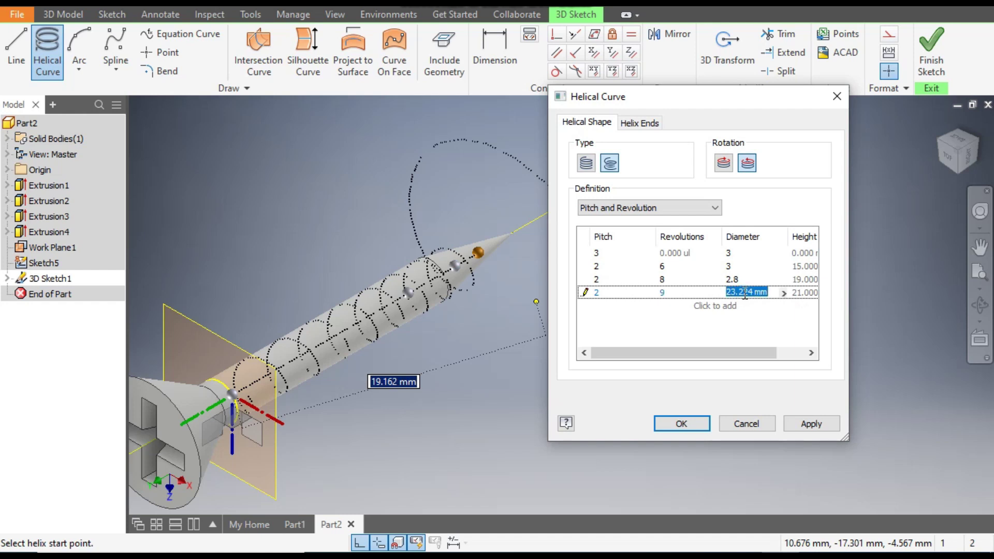
type("1.6")
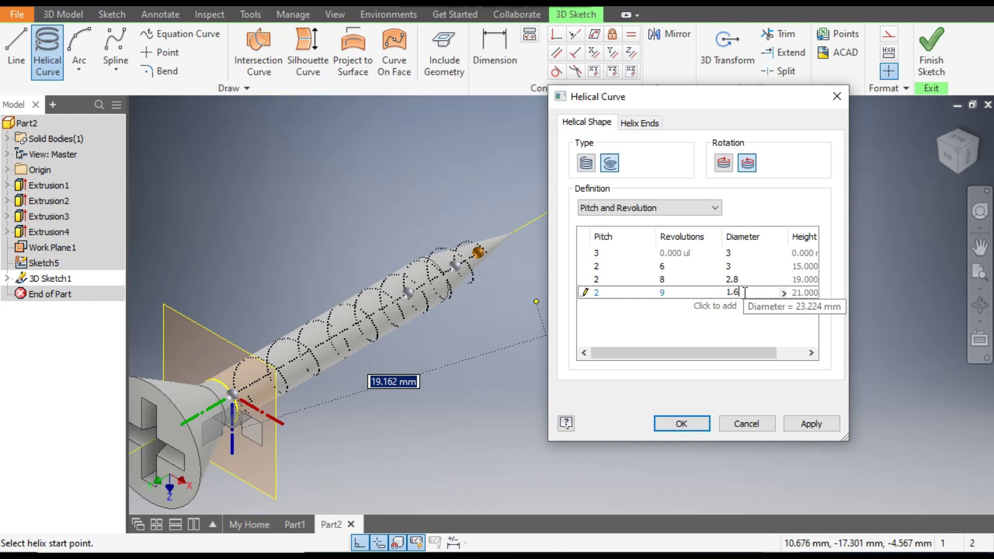
Add a fifth row to the variable helix with 2 mm pitch, 10 revolutions and 1.0 mm diameter
left_click(721, 306)
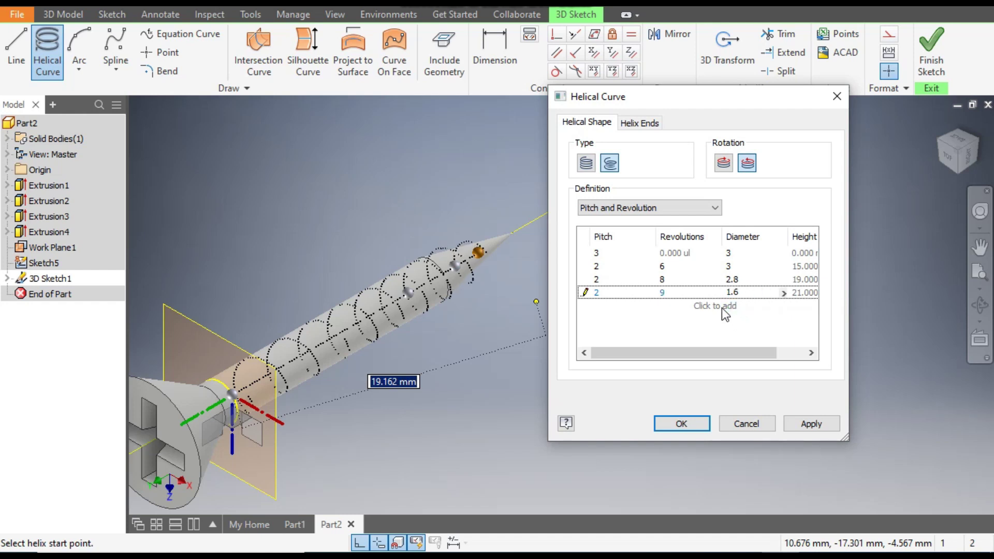
left_click(599, 306)
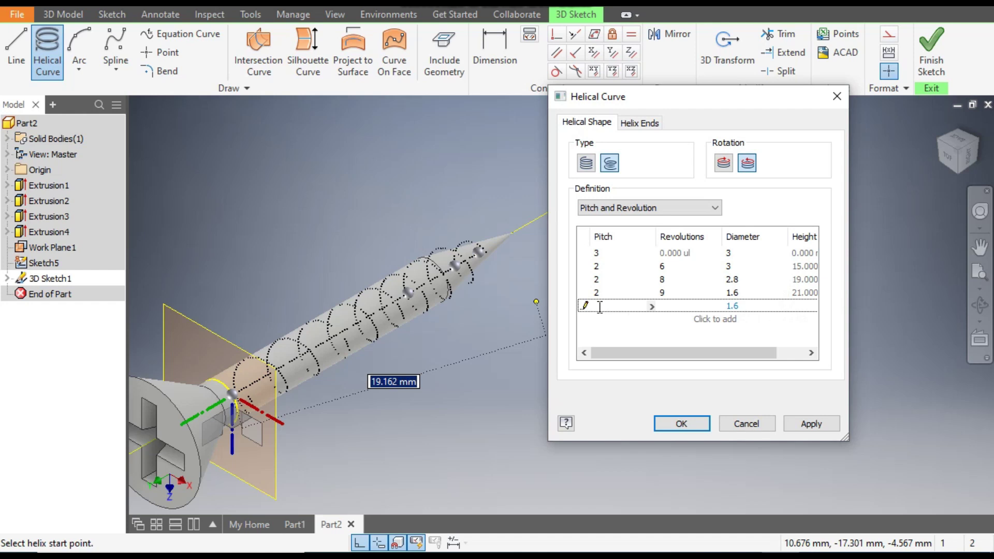
type("2")
left_click(671, 307)
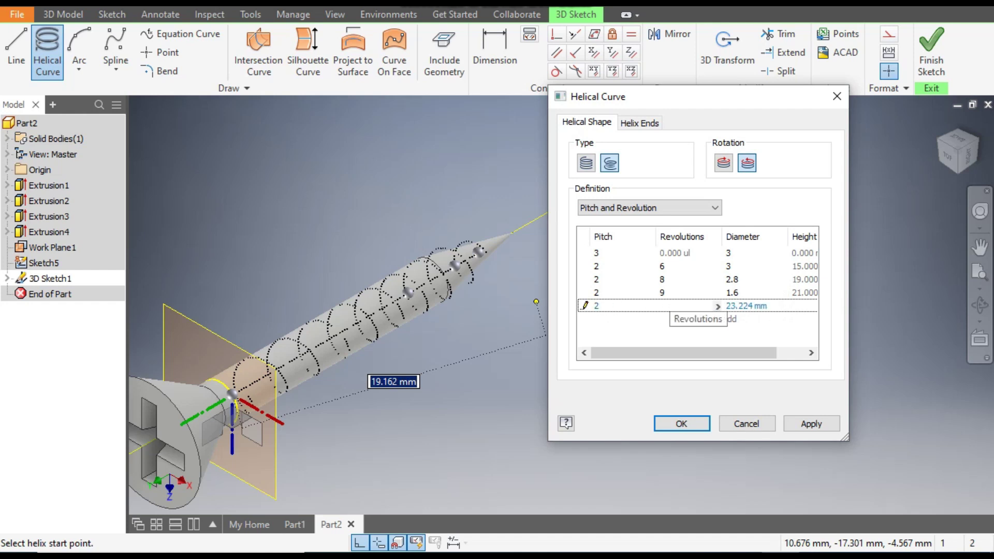
type("10")
left_click(743, 303)
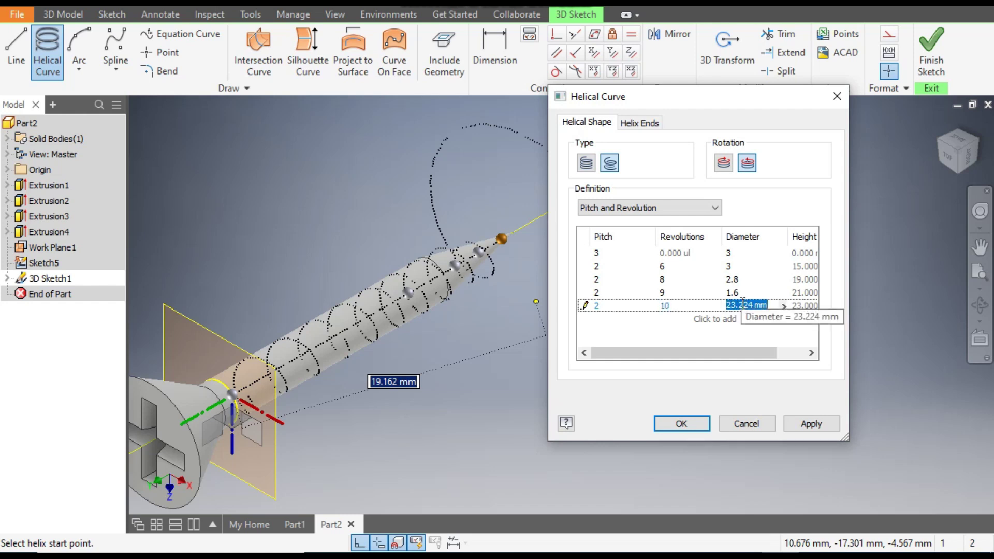
type("1.")
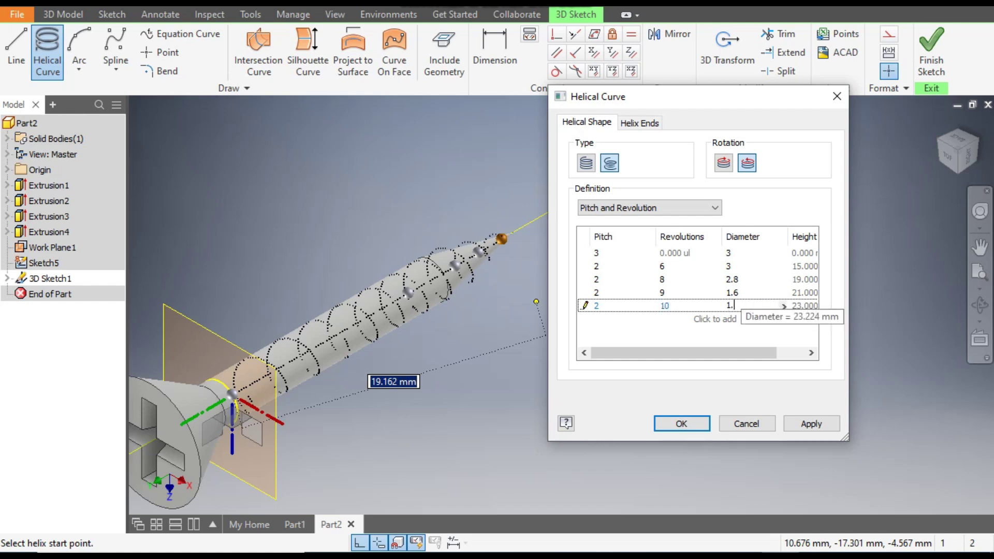
type("0")
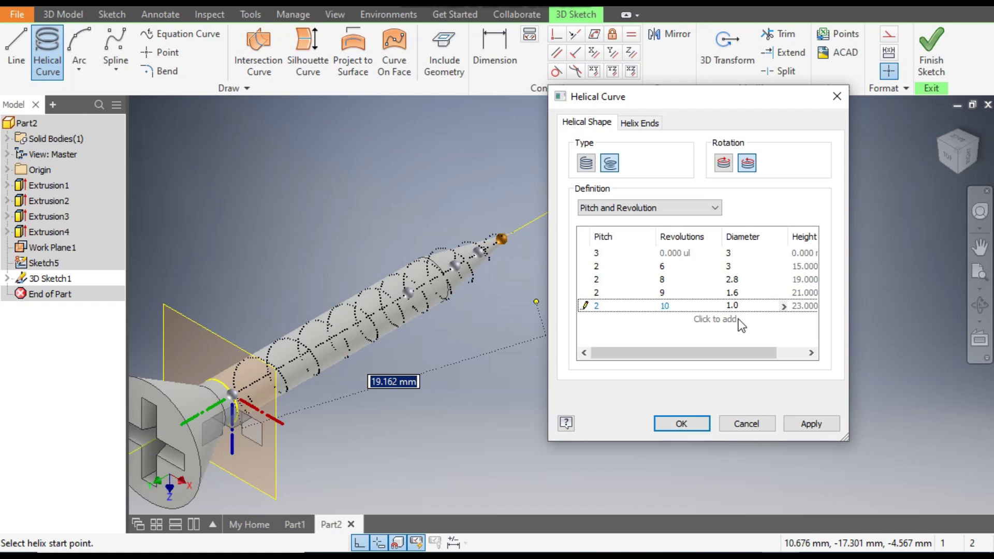
Add a sixth row to the variable helix with 2 mm pitch, 11 revolutions and 0.6 mm diameter, and create the curve
left_click(715, 319)
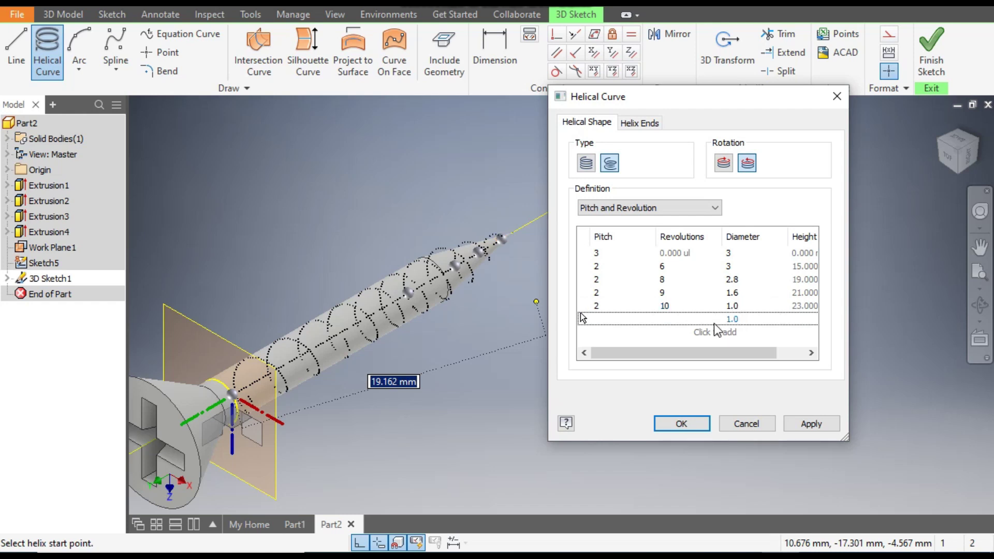
left_click(599, 320)
type("2")
left_click(663, 320)
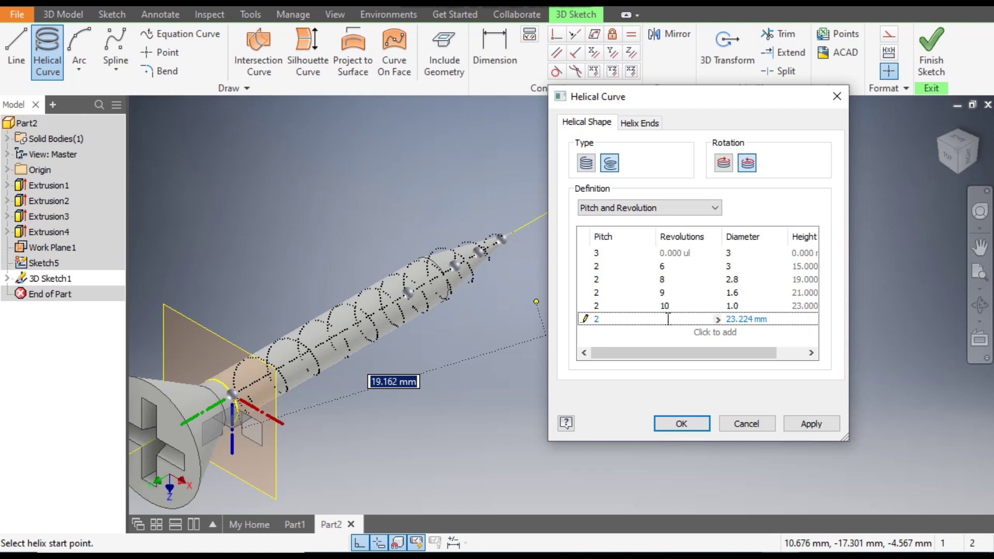
type("11")
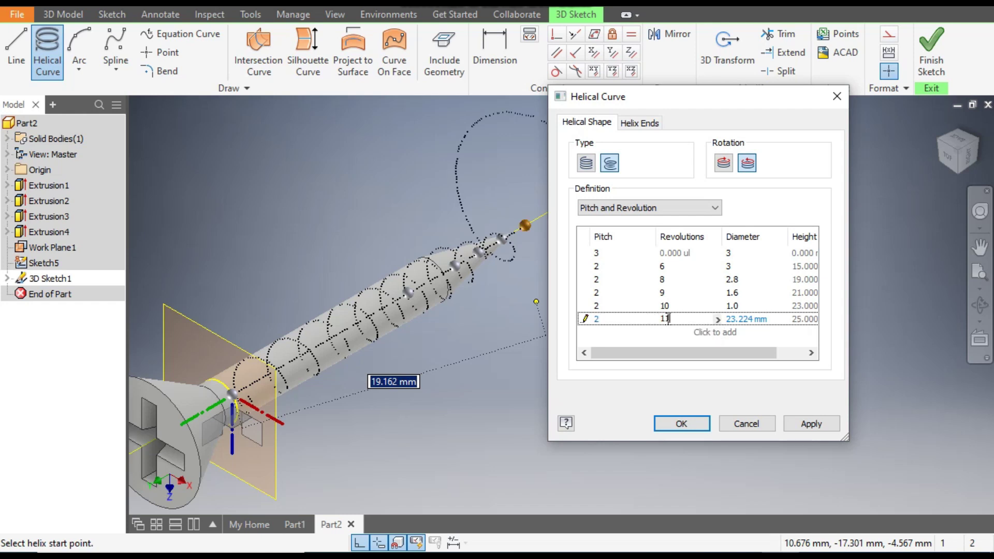
left_click(743, 318)
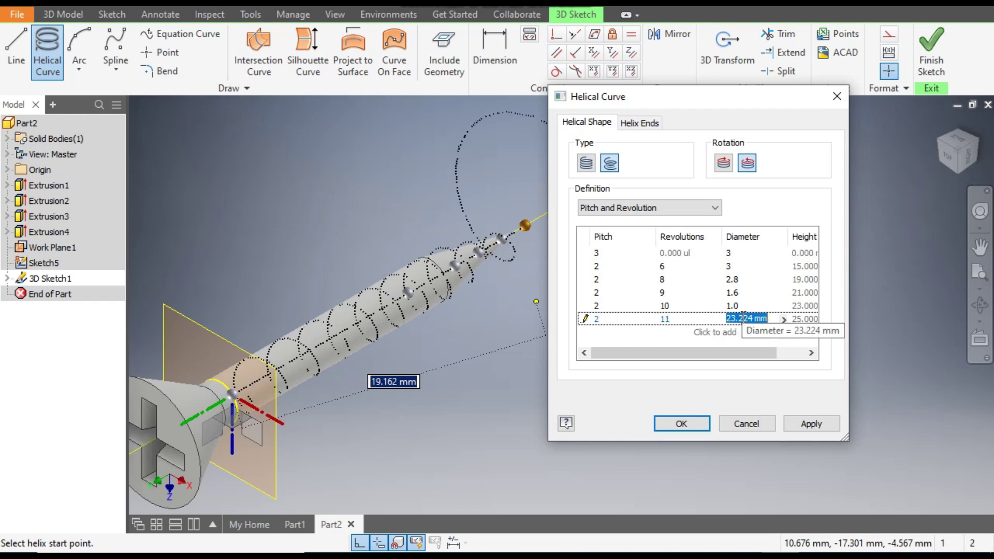
type("0.6")
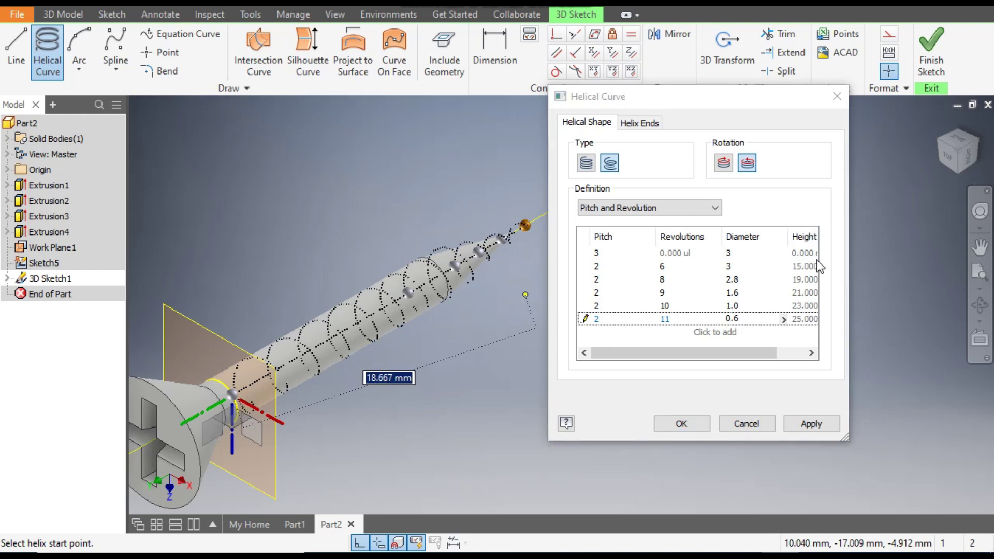
left_click(810, 425)
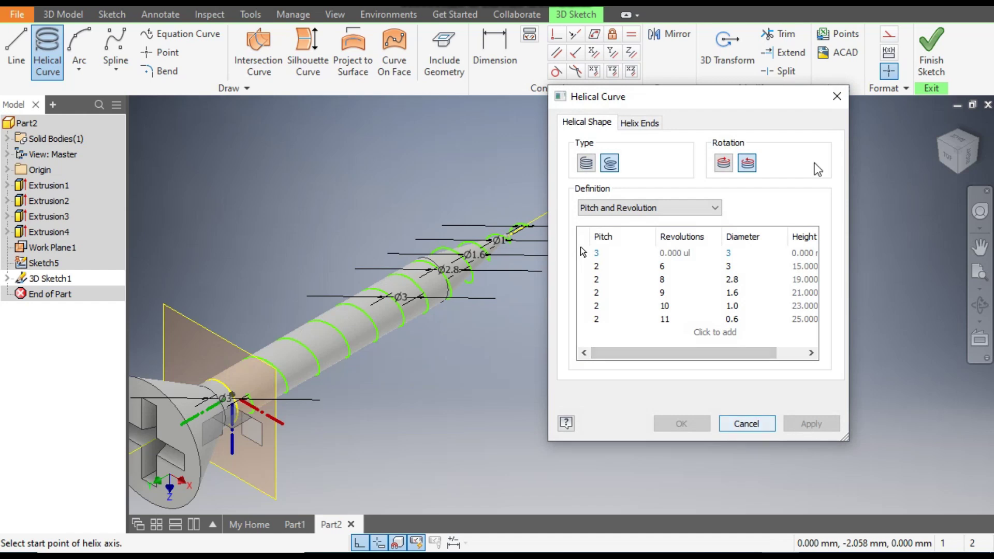
key("Escape")
Constrain the helix's start point coincident with the work plane near the screw head
scroll(536, 231, "up", 5)
scroll(654, 207, "down", 5)
scroll(505, 328, "down", 2)
scroll(471, 308, "up", 6)
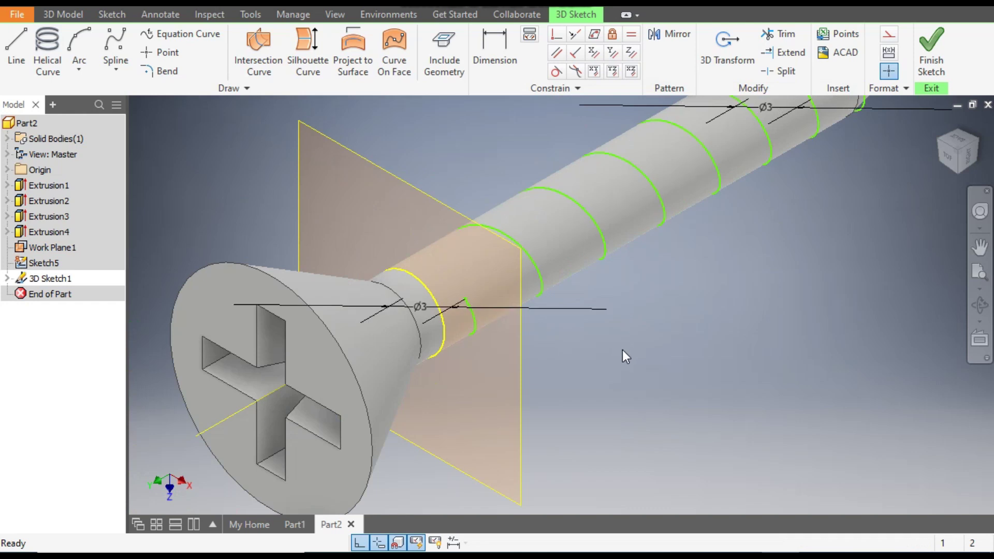
left_click(575, 38)
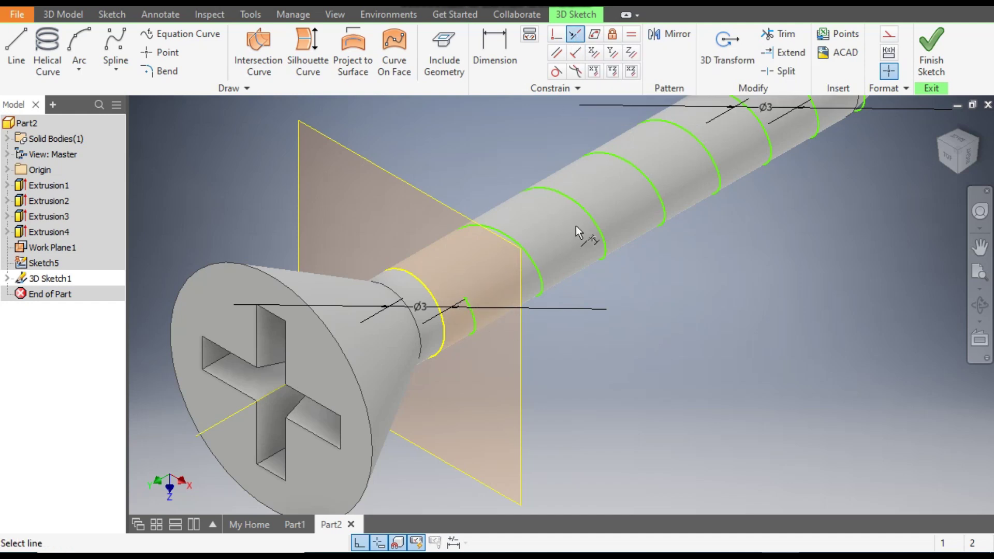
left_click(556, 34)
left_click(464, 299)
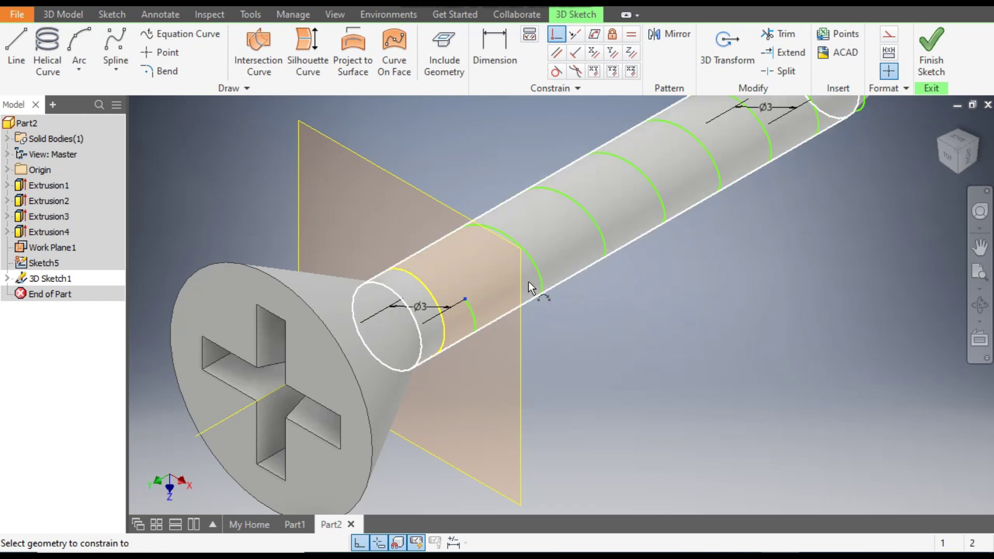
left_click(430, 201)
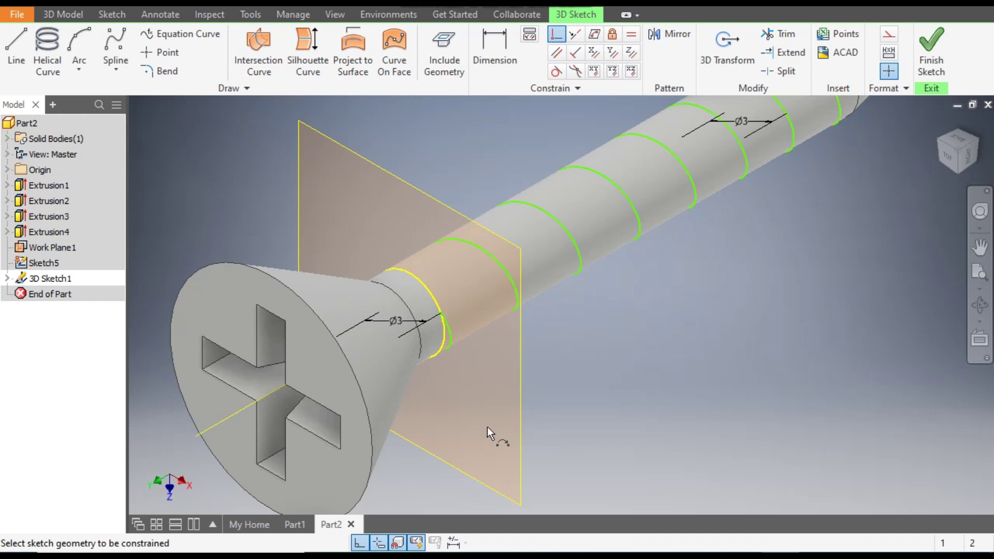
middle_click_drag(568, 362, 535, 348)
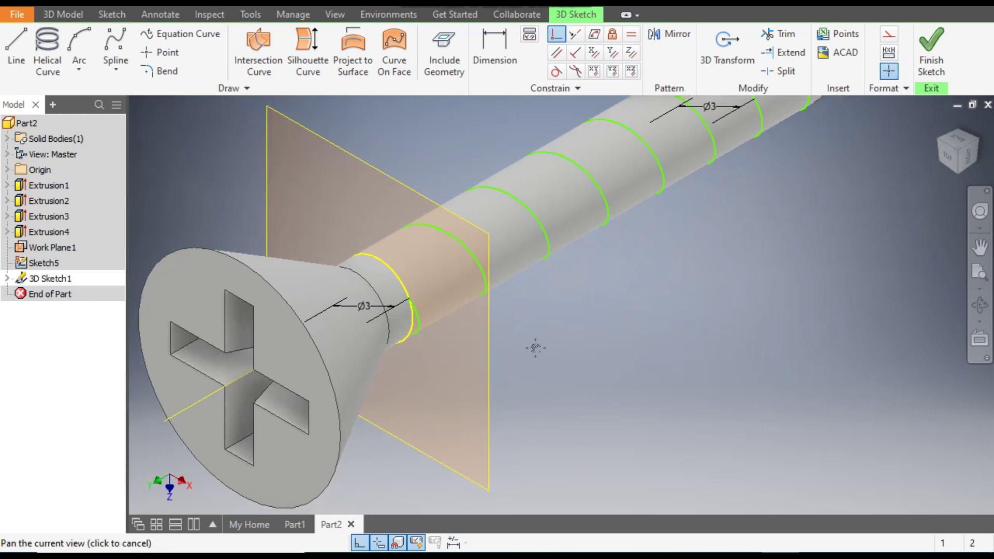
scroll(542, 399, "up", 3)
middle_click_drag(581, 318, 669, 355)
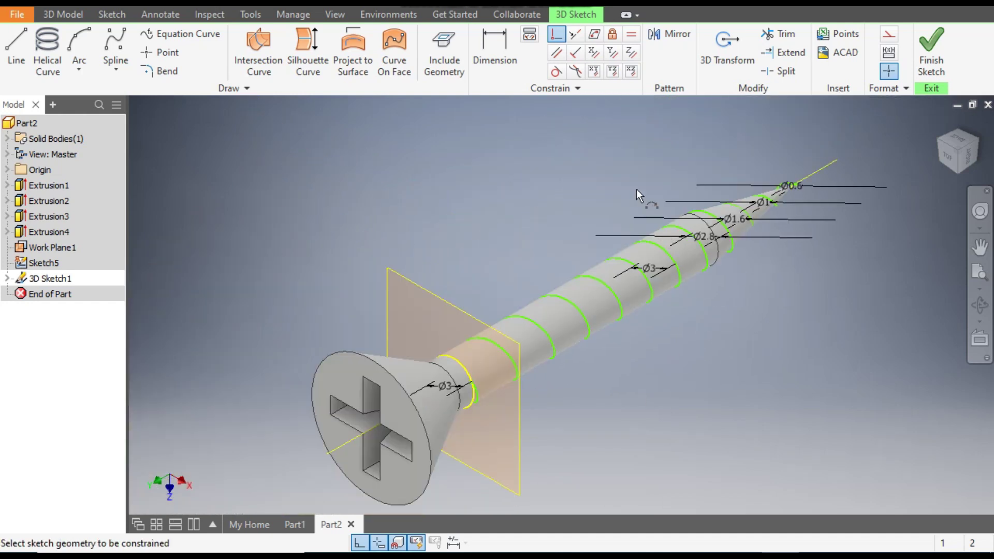
key("Escape")
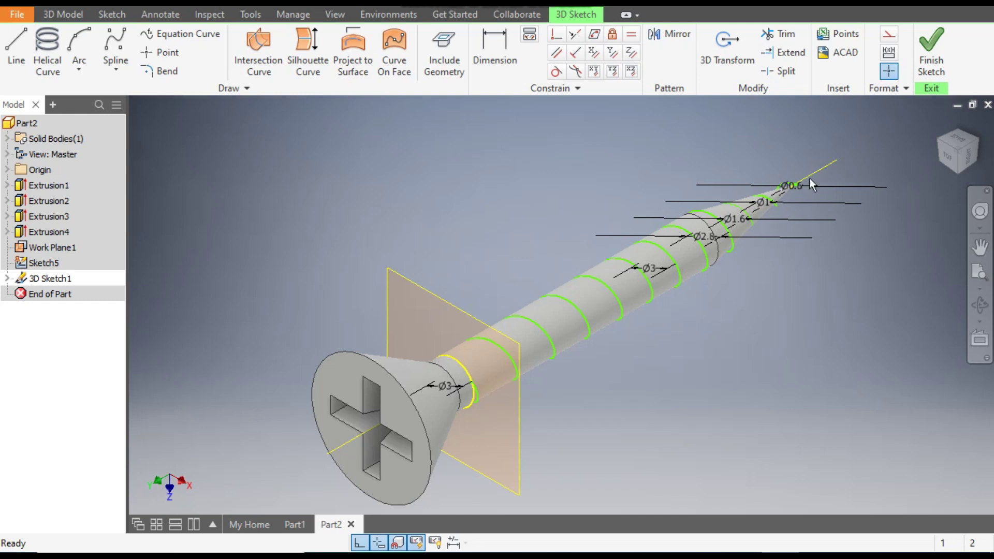
Pull the helix off the shank, make its axis collinear with the screw's centre line, and finish the 3D sketch
left_click(834, 163)
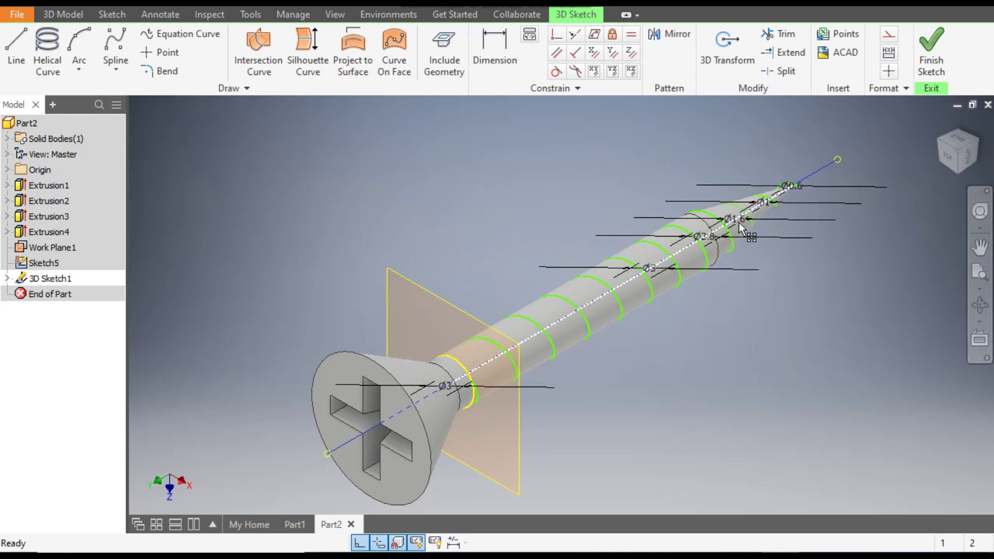
mouse_move(748, 216)
left_mouse_down()
mouse_move(788, 297)
mouse_move(866, 390)
left_mouse_up()
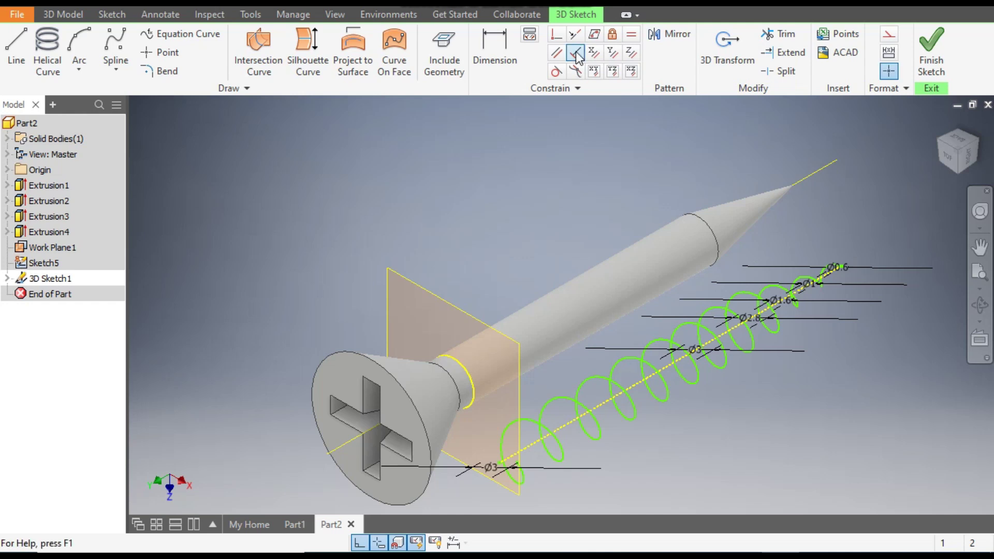
left_click(576, 35)
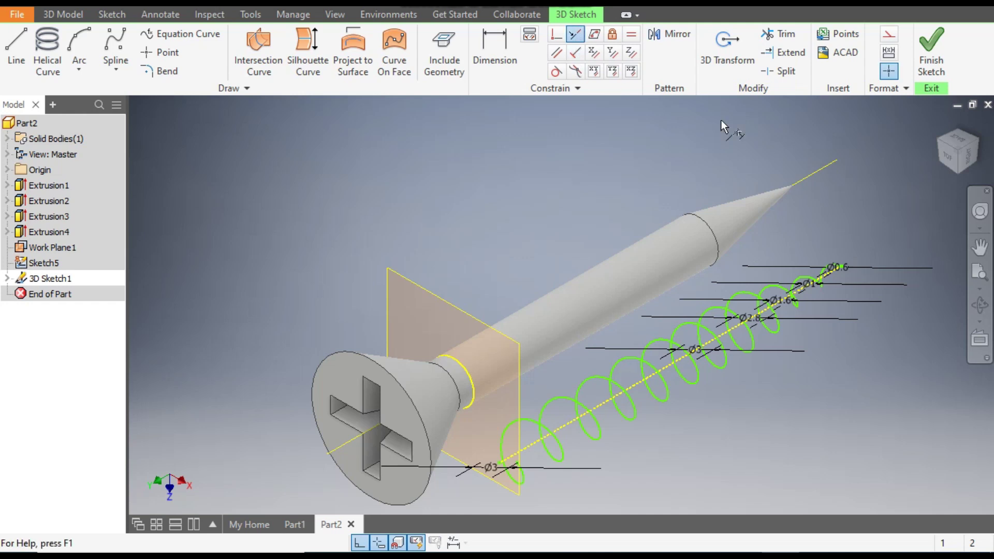
left_click(807, 282)
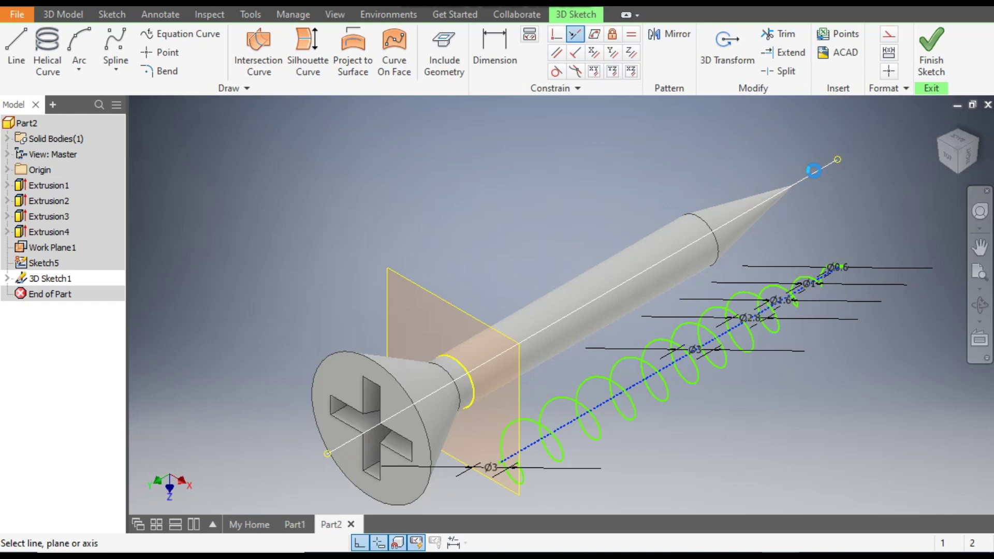
left_click(813, 171)
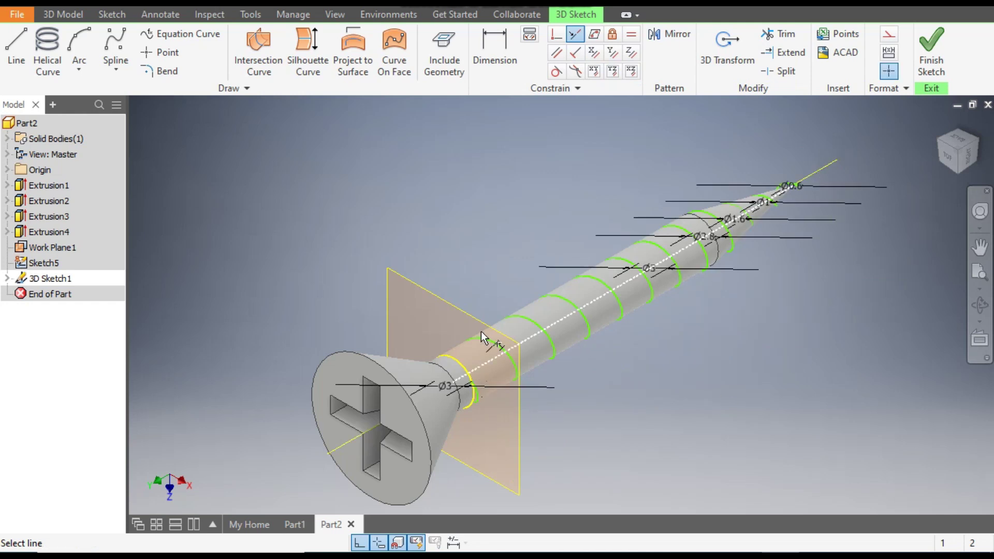
scroll(805, 183, "up", 5)
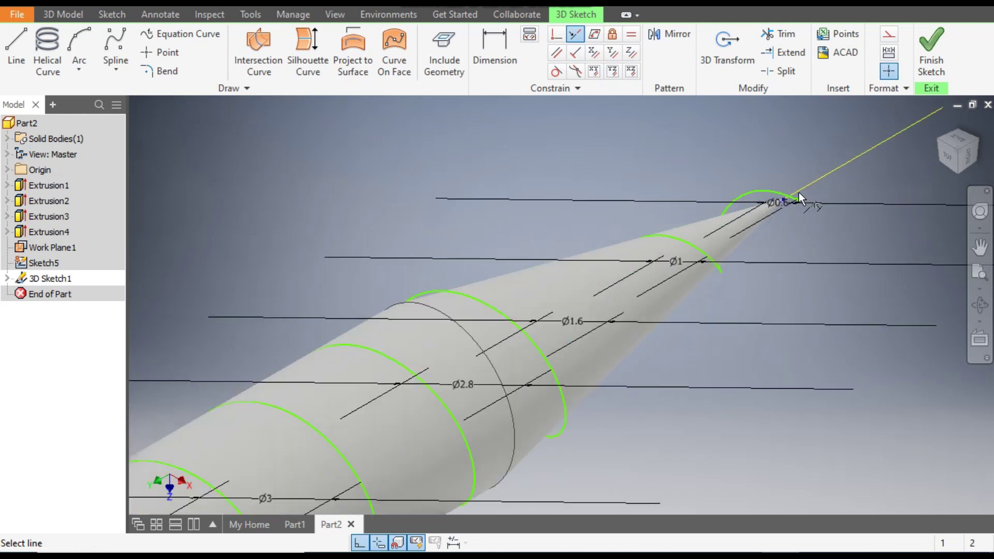
scroll(799, 191, "down", 6)
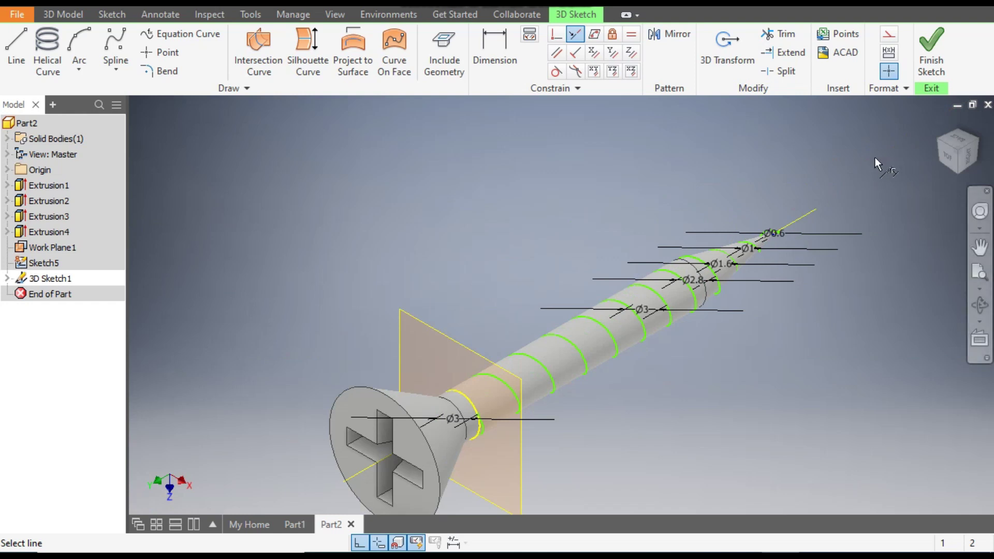
middle_click_drag(722, 186, 709, 122)
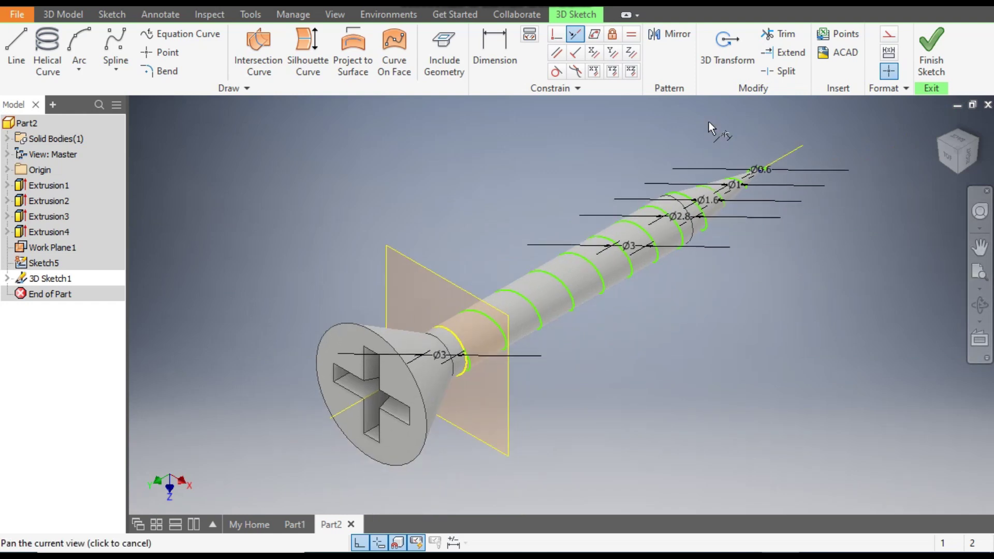
left_click(935, 44)
Create a work plane through the helix's start point near the head, normal to the helical curve
scroll(788, 169, "up", 3)
scroll(828, 178, "down", 2)
scroll(825, 217, "up", 2)
scroll(810, 281, "down", 3)
middle_click_drag(722, 374, 667, 337)
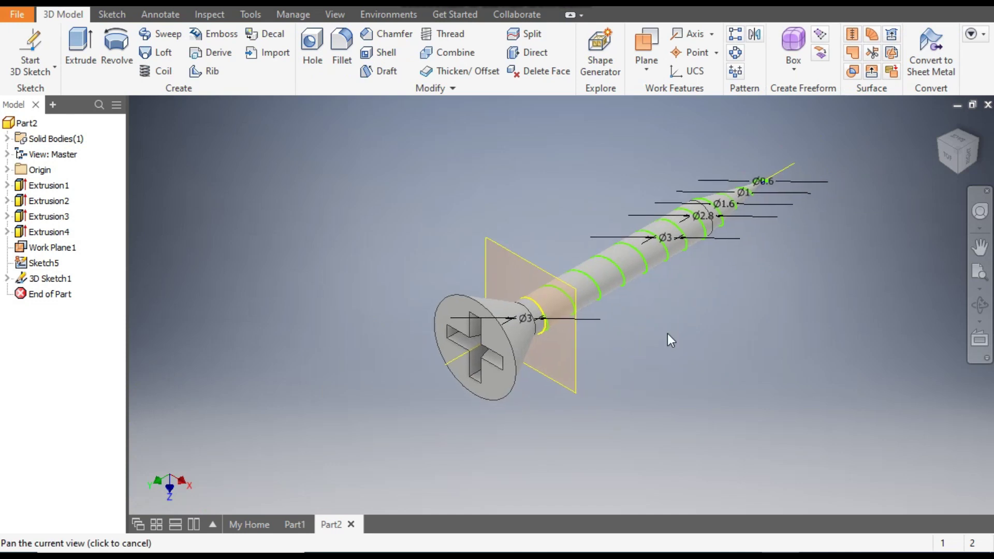
left_click(939, 147)
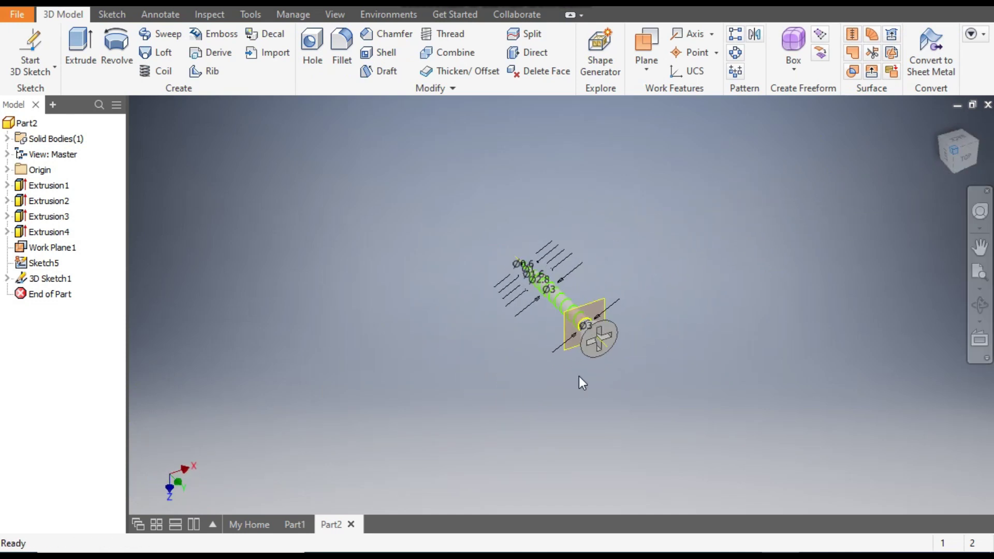
scroll(582, 331, "up", 4)
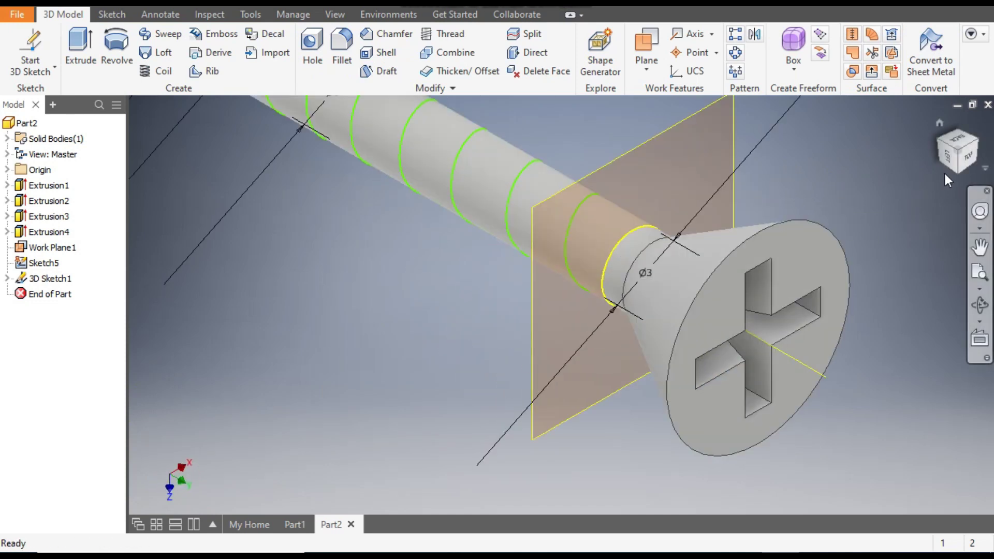
scroll(929, 191, "down", 1)
left_click(947, 154)
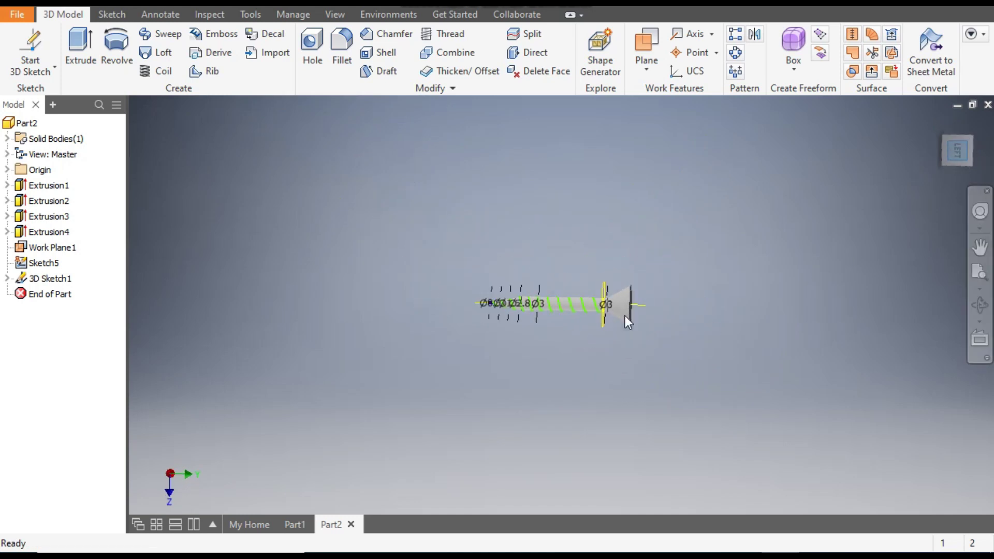
scroll(546, 304, "up", 3)
left_click(959, 170)
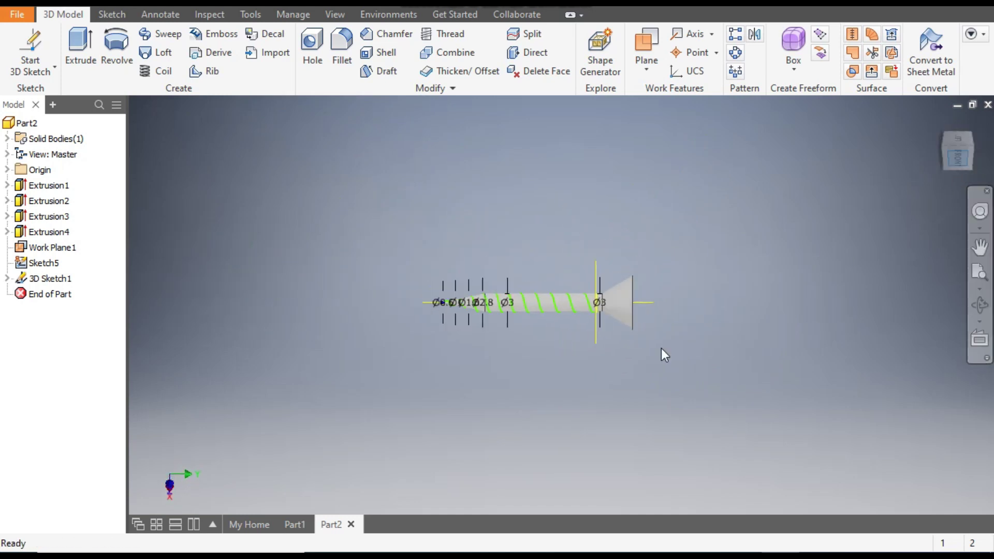
scroll(663, 243, "up", 8)
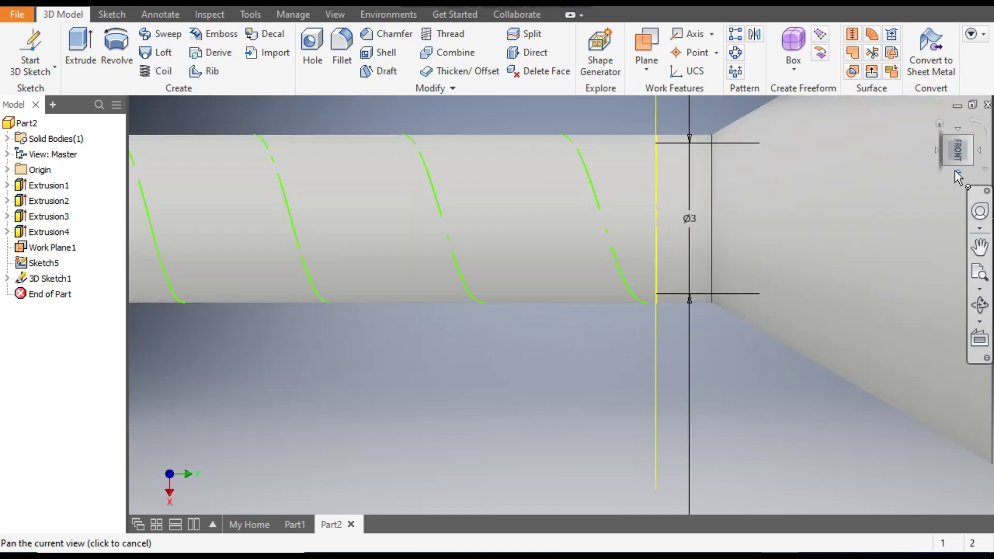
left_click(954, 170)
scroll(601, 305, "up", 5)
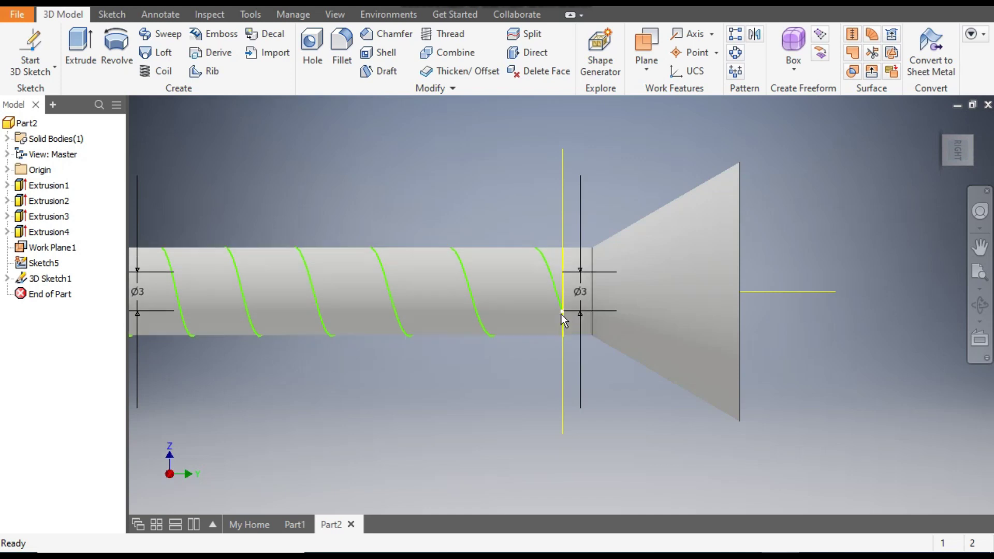
scroll(561, 314, "up", 3)
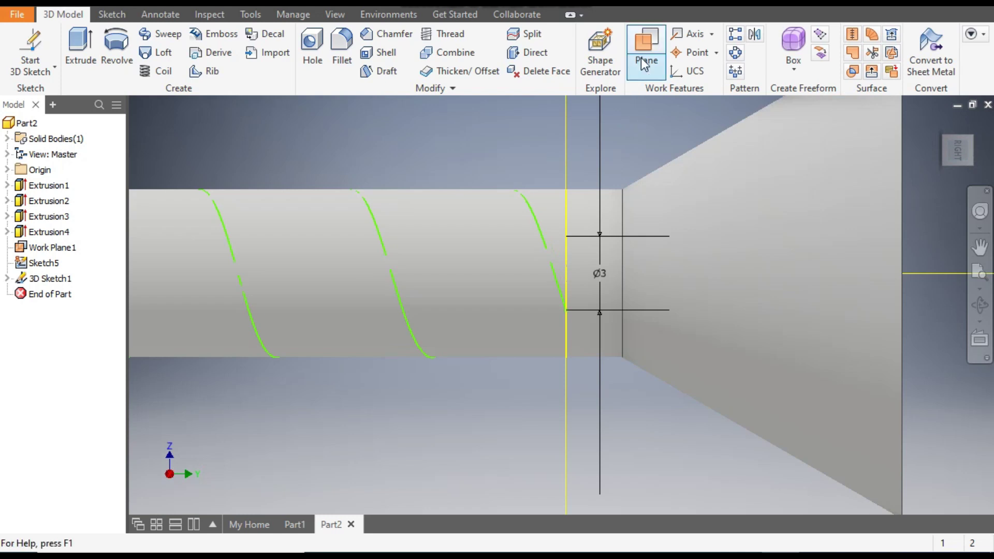
left_click(645, 39)
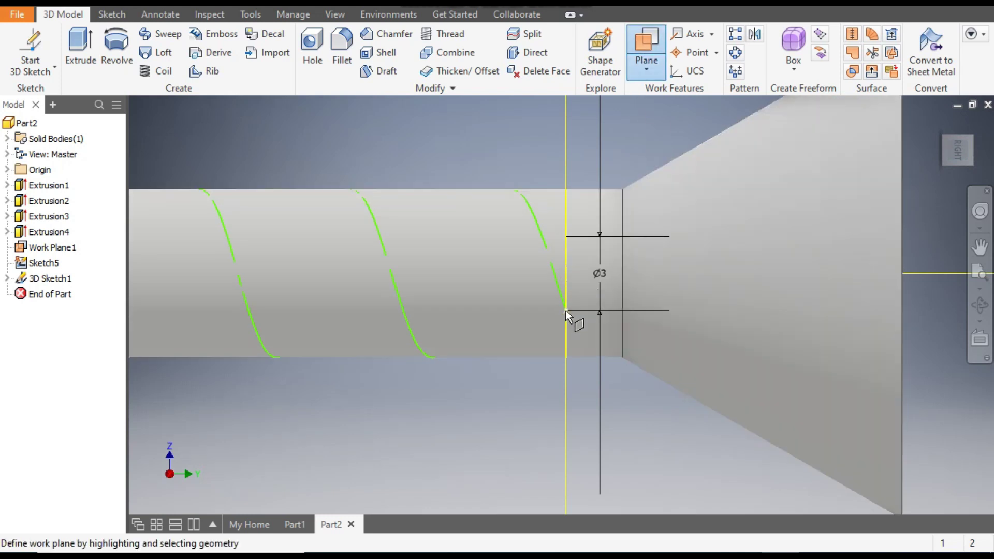
left_click(566, 309)
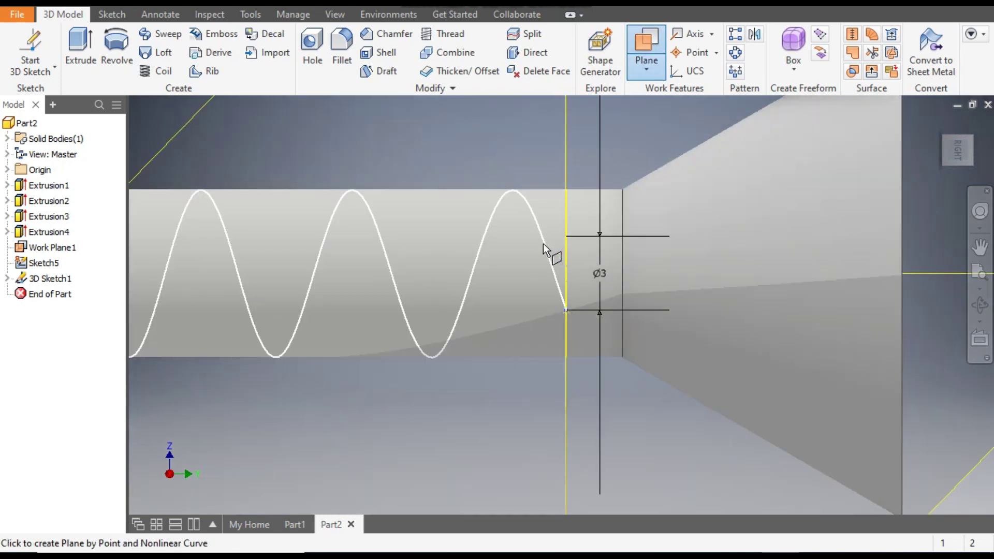
left_click(545, 245)
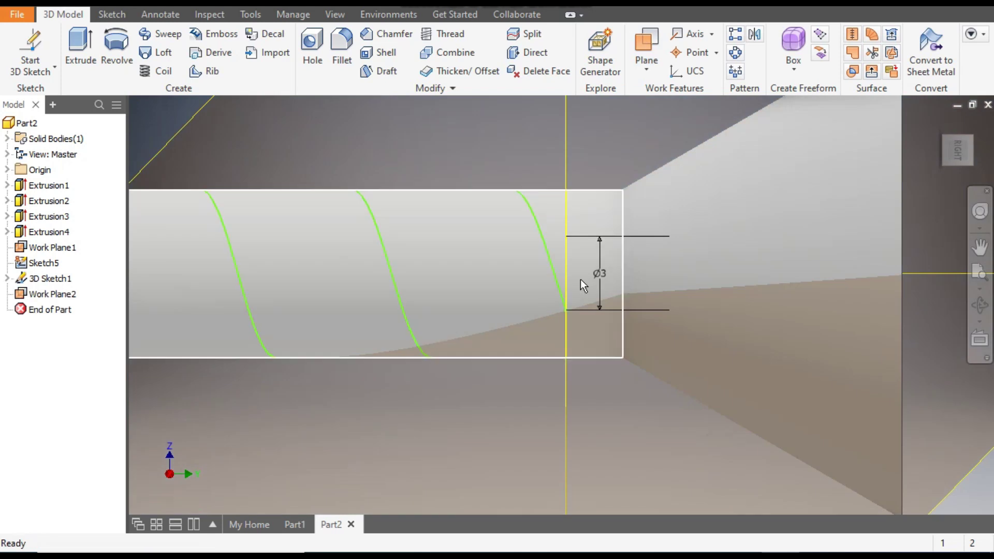
Start a 2D sketch on the work plane normal to the helix's start point
scroll(585, 264, "down", 5)
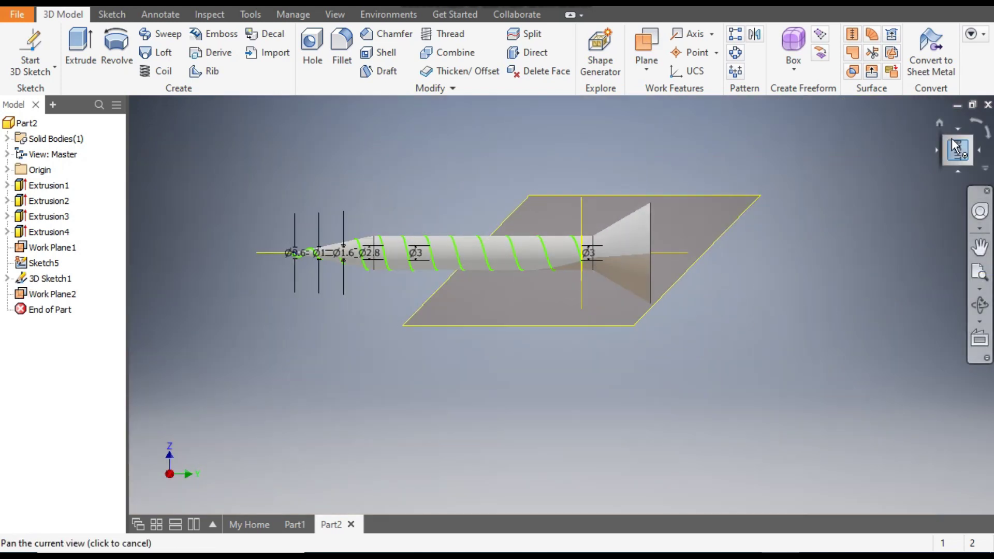
left_click(933, 135)
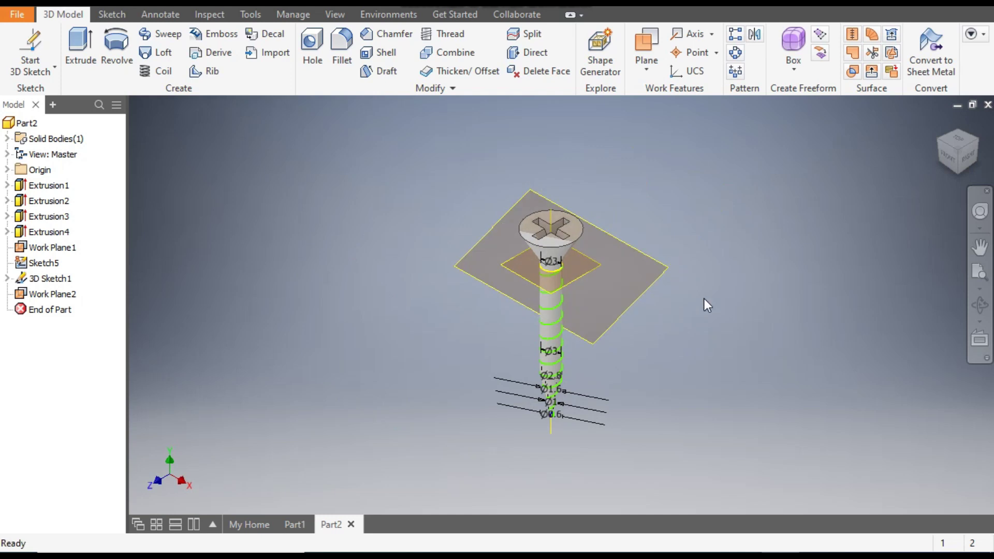
middle_click_drag(708, 288, 612, 176, "shift")
left_click(599, 165)
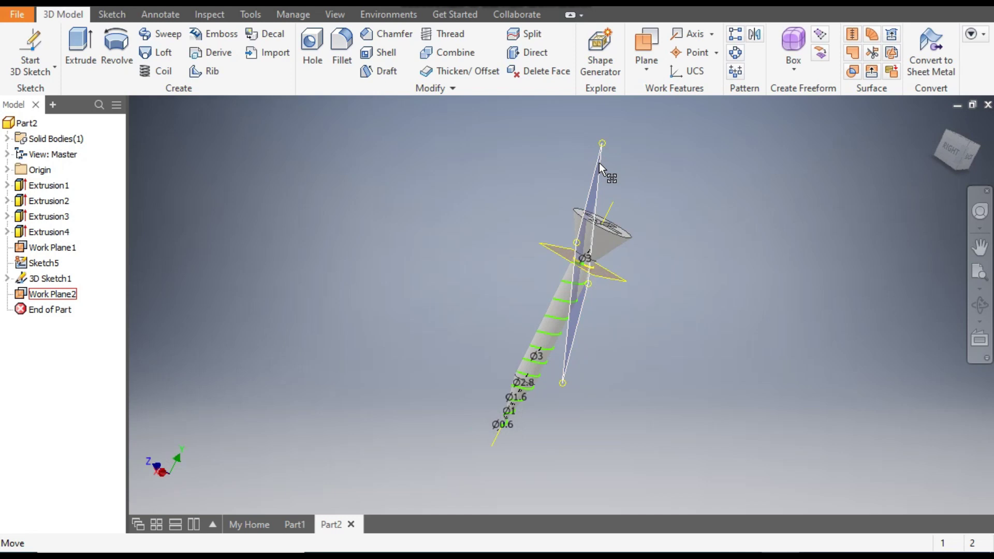
scroll(735, 320, "down", 2)
left_click(735, 319)
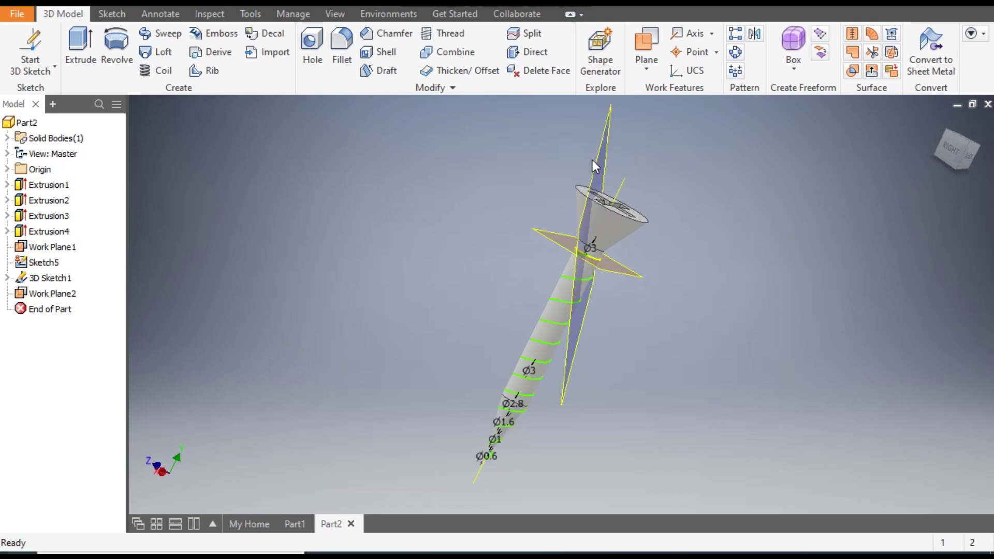
left_click(607, 154)
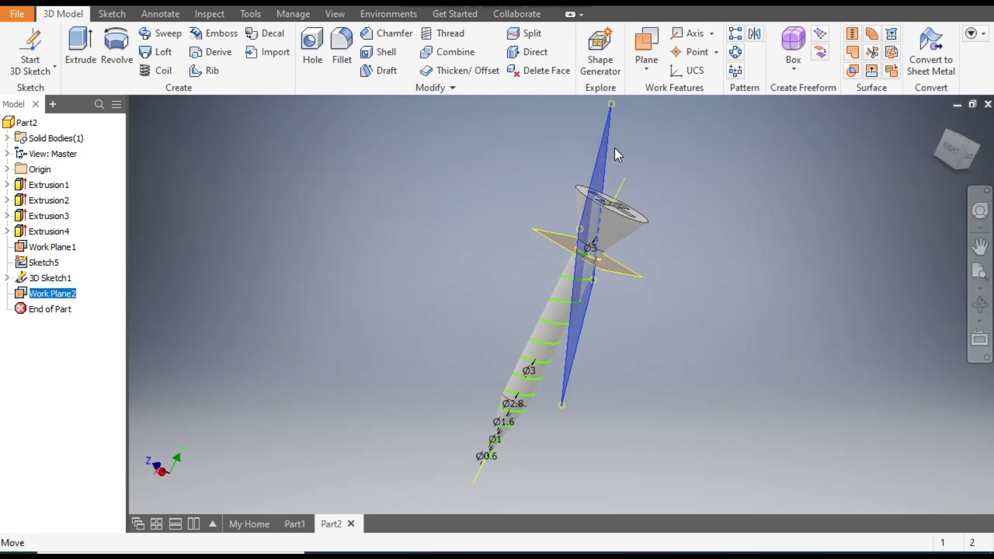
key("s")
scroll(553, 296, "down", 4)
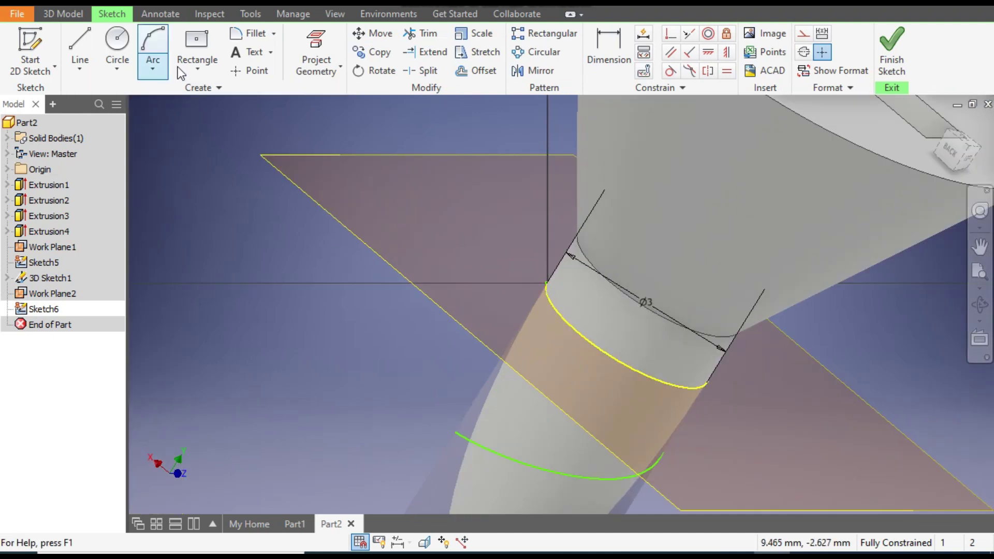
Draw an inscribed three-sided polygon centred on the helix's start point, with one corner pointing horizontally away from the shank
left_click(199, 71)
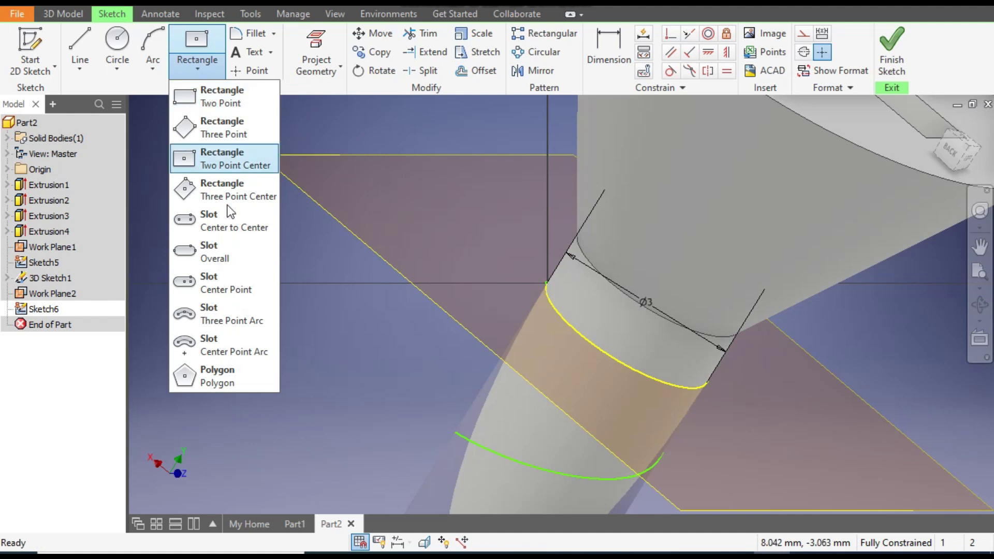
left_click(232, 375)
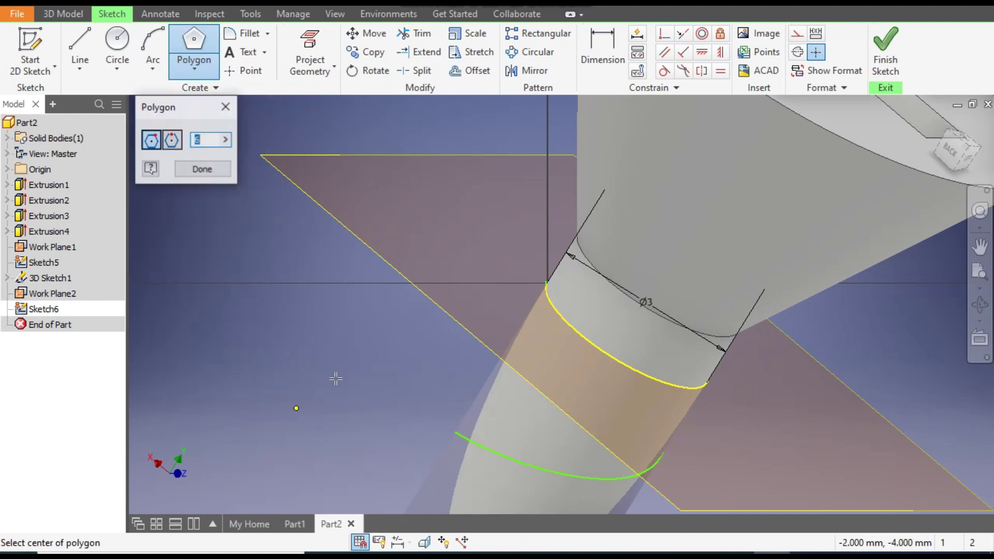
left_click(547, 282)
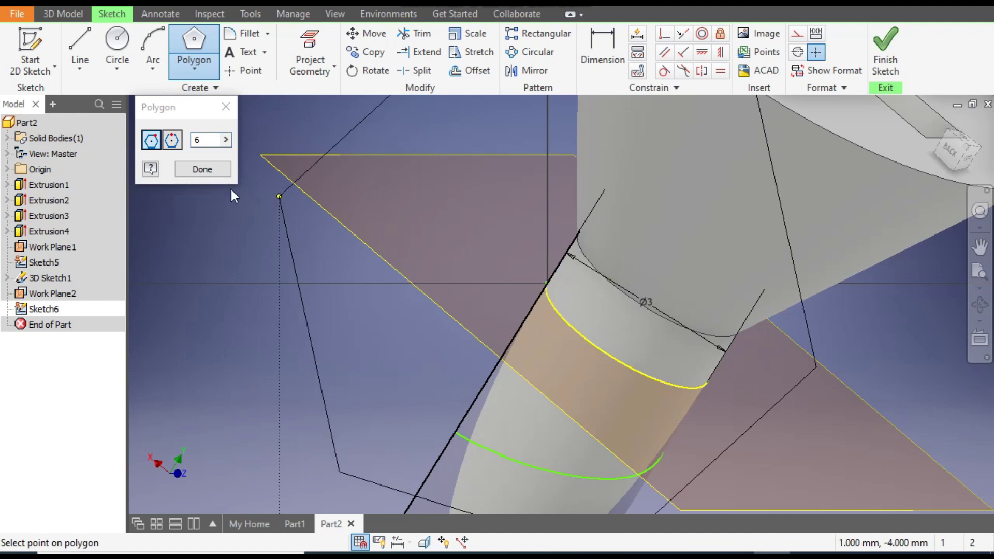
type("5")
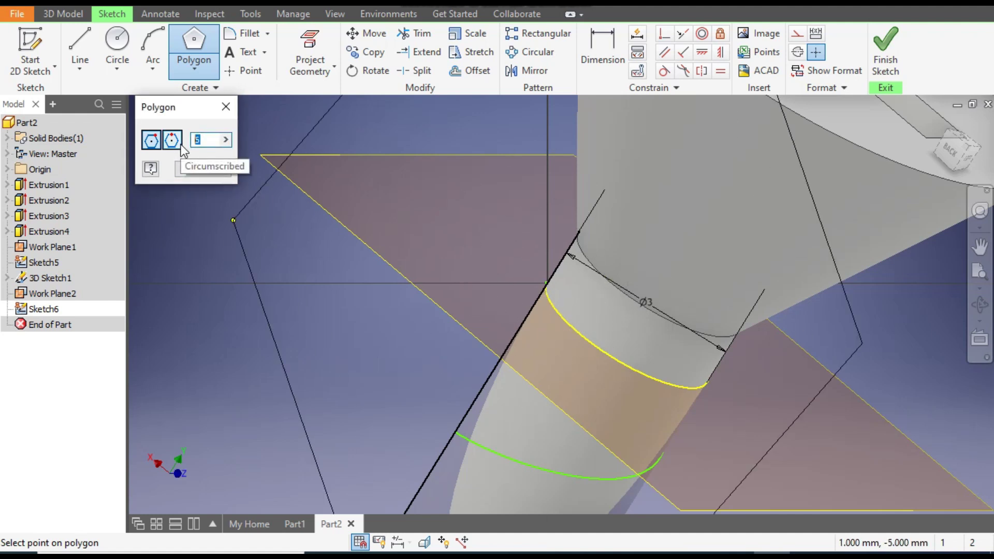
type("3")
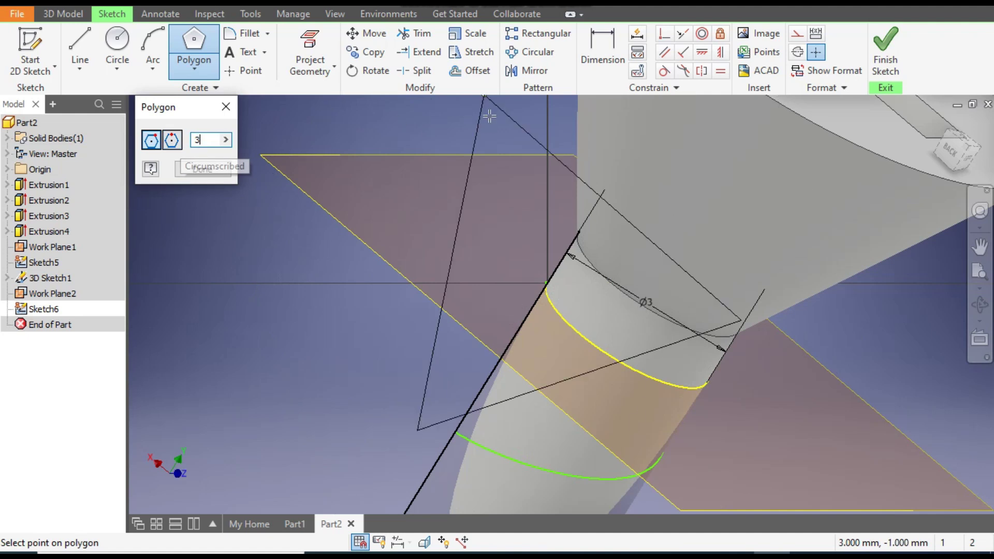
left_click(492, 261)
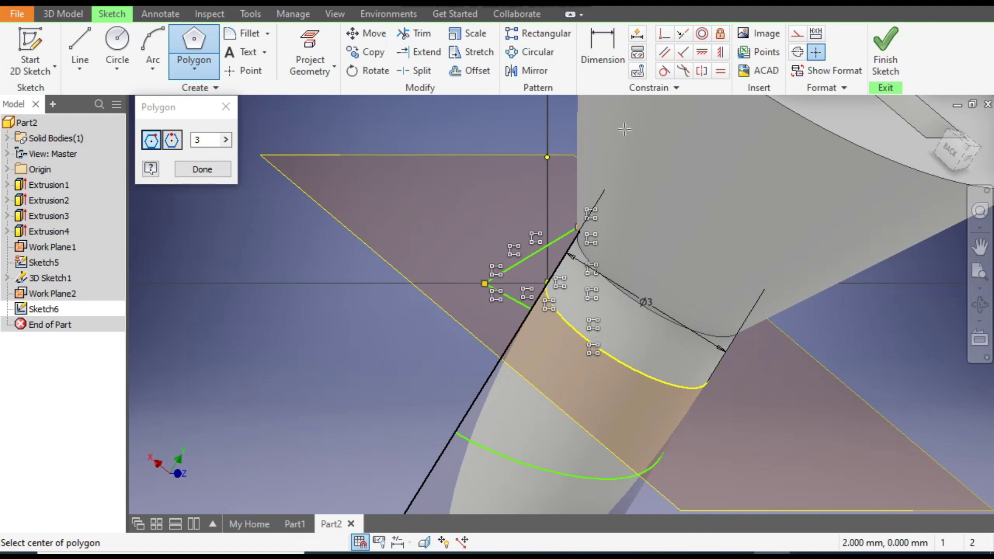
Dimension the triangle's height from one corner to the opposite edge as 0.5 mm and finish the sketch
left_click(601, 48)
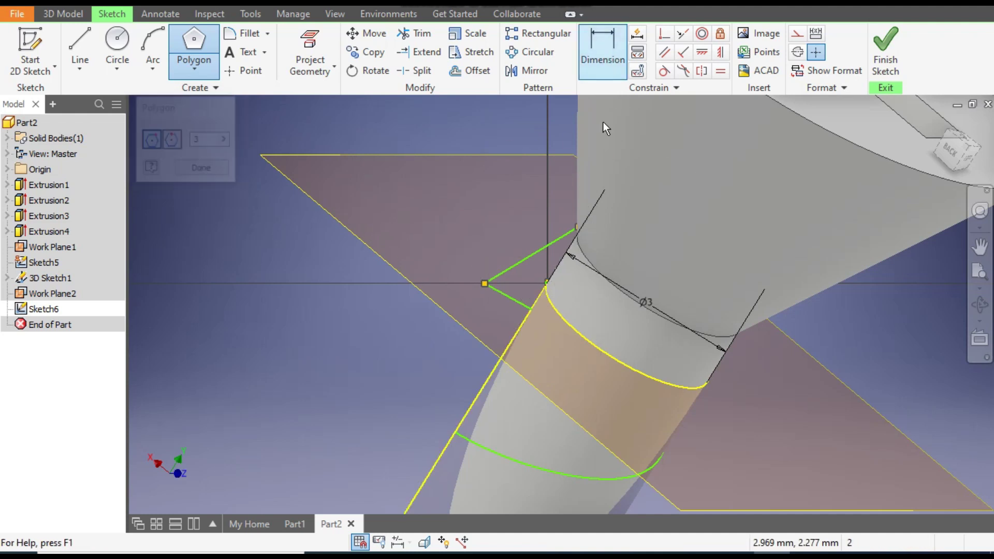
left_click(579, 226)
left_click(512, 299)
left_click(471, 231)
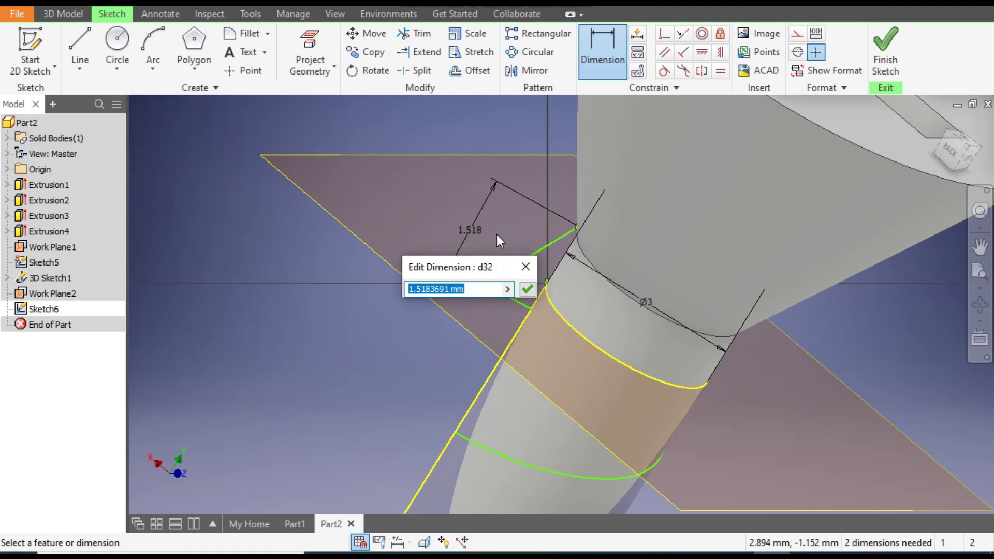
middle_click_drag(496, 234, 479, 318)
type("0.5")
key("Return")
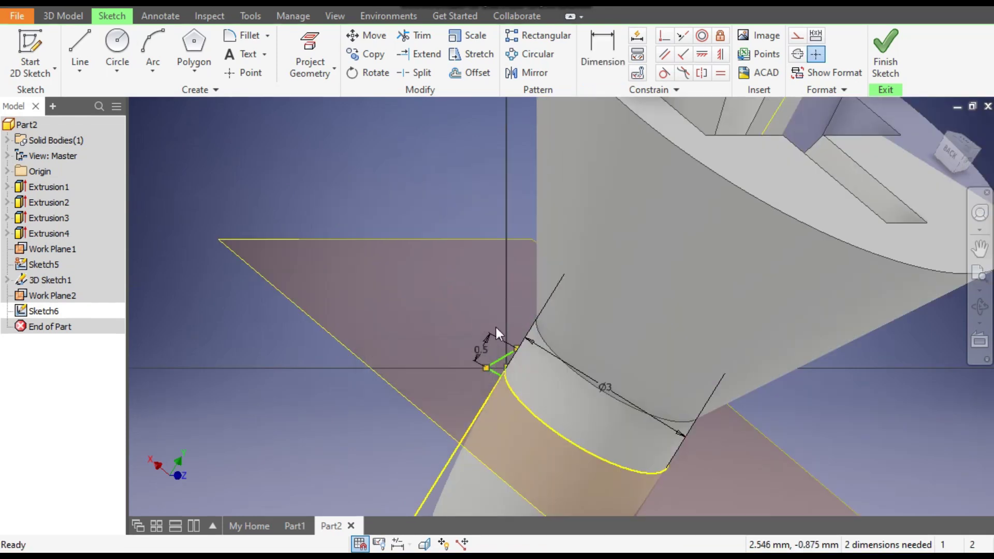
scroll(582, 272, "down", 4)
scroll(564, 333, "up", 3)
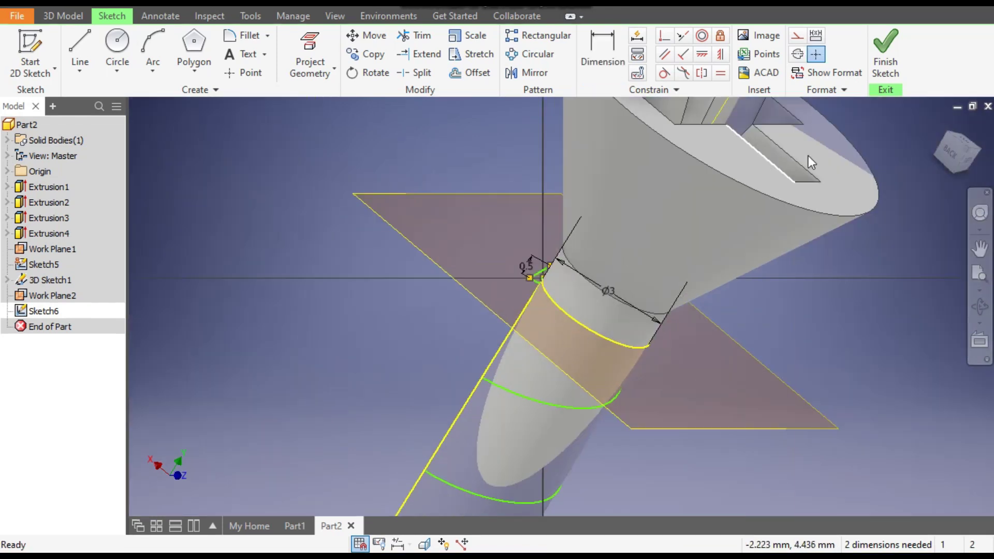
left_click(885, 52)
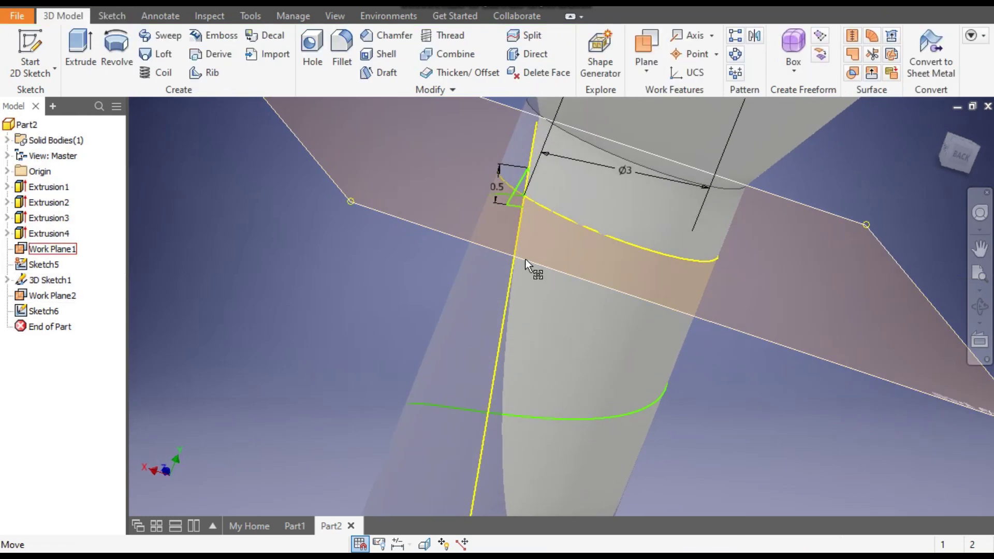
Sweep the triangular profile along the variable helical curve as a joined solid, with path orientation and zero taper and twist
left_click(160, 35)
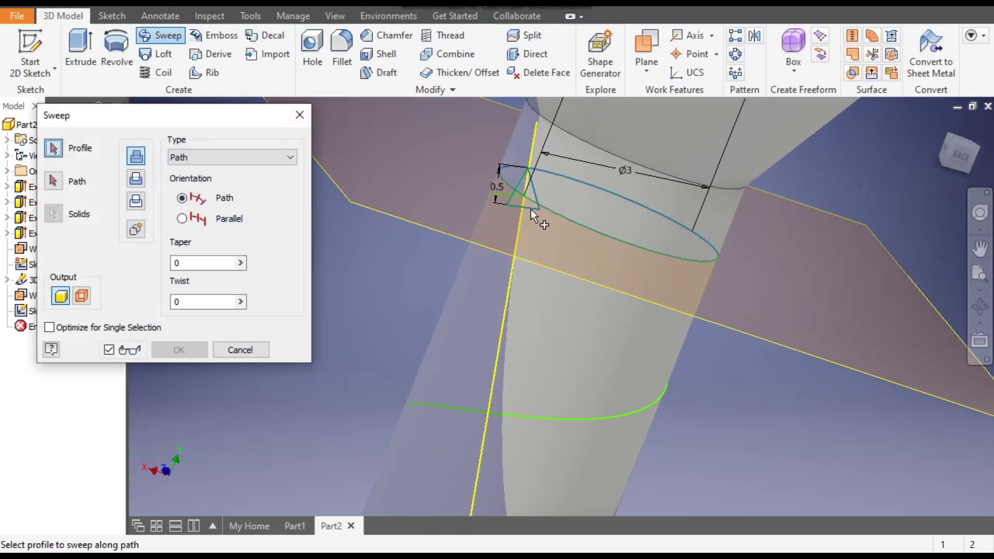
left_click(50, 182)
left_click(514, 415)
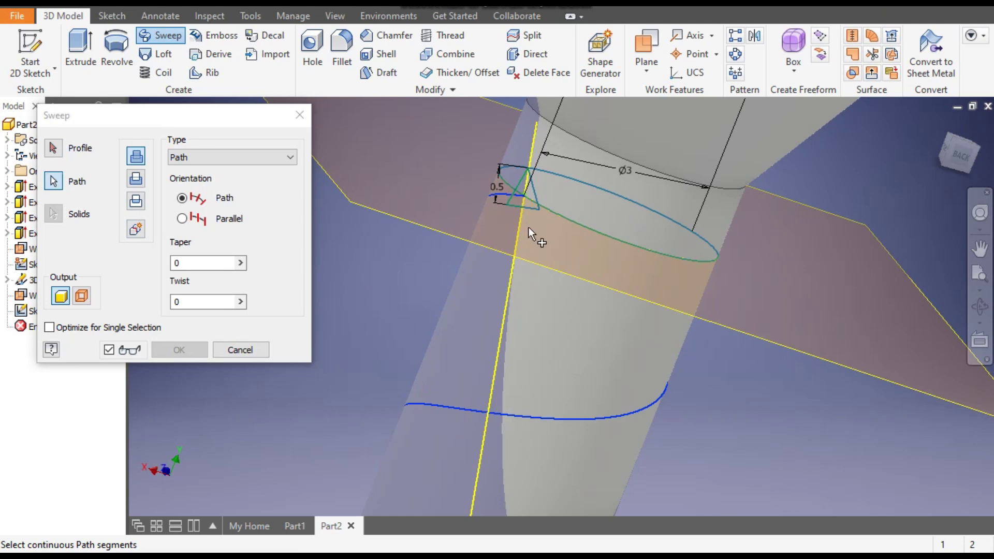
middle_click_drag(540, 208, 582, 226, "shift")
scroll(395, 238, "up", 5)
left_click(53, 147)
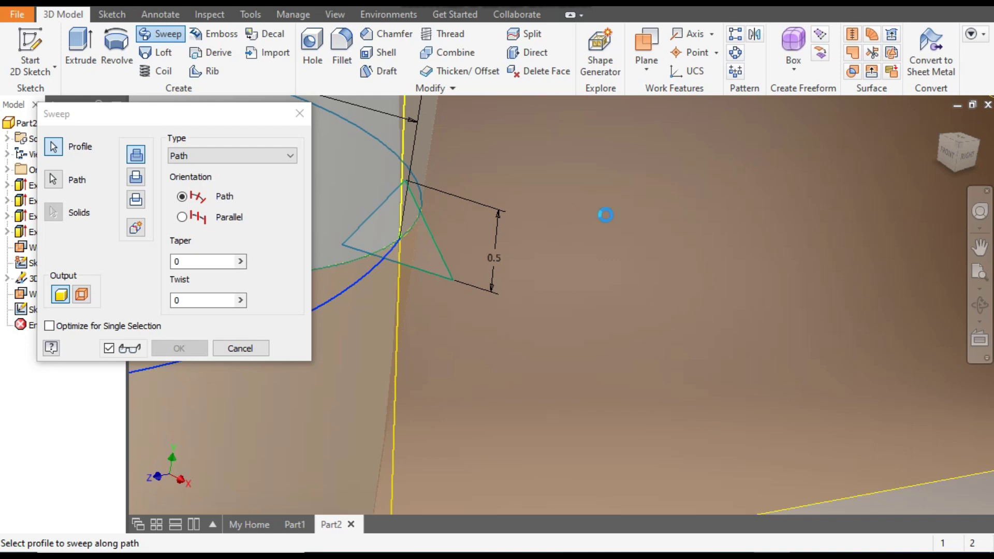
scroll(606, 215, "down", 5)
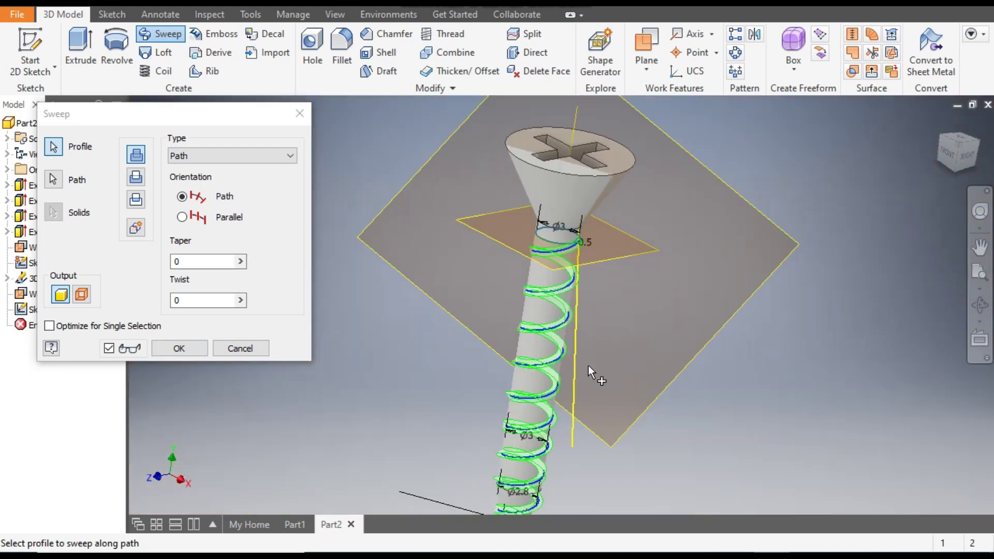
scroll(563, 508, "up", 6)
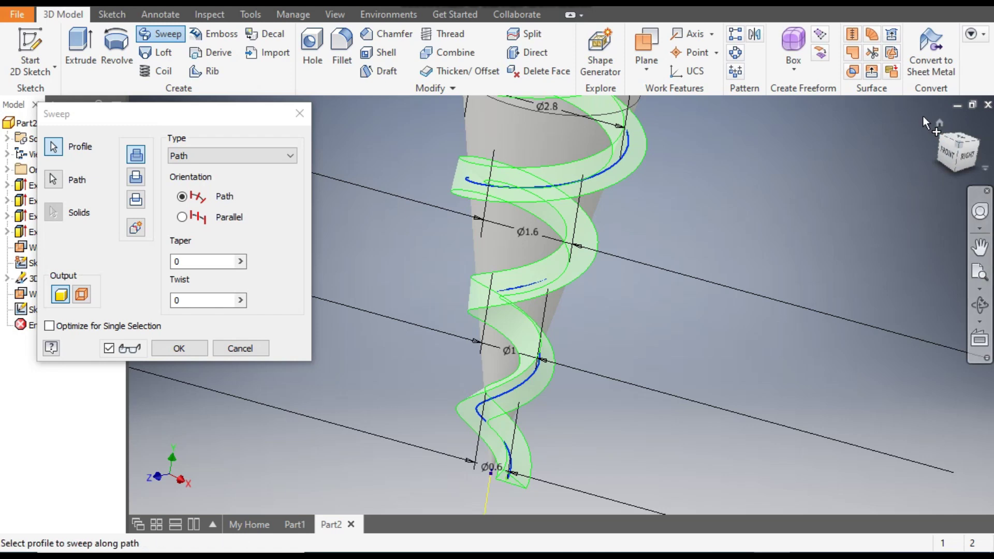
left_click(184, 353)
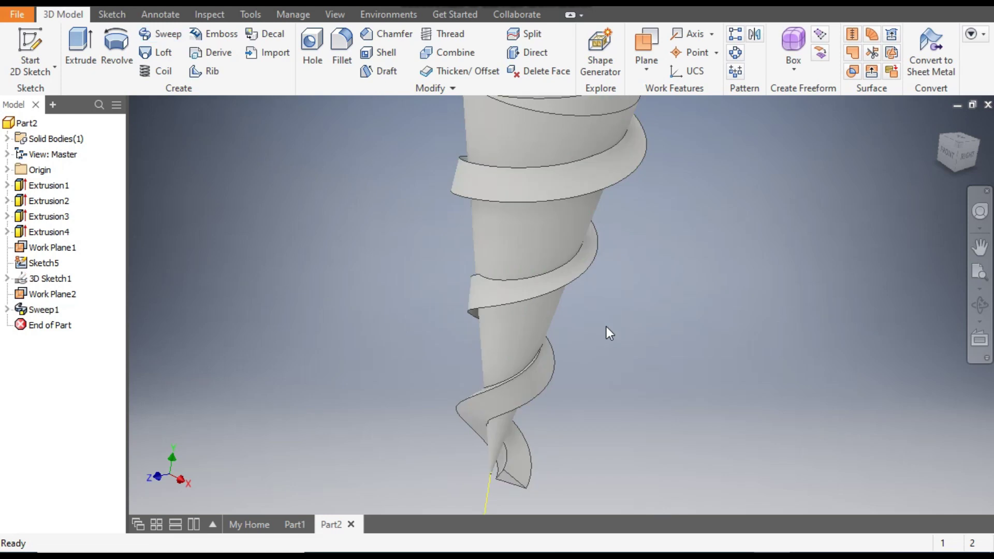
Hide both work planes, the one near the screw head and the one normal to the helix
scroll(584, 414, "down", 5)
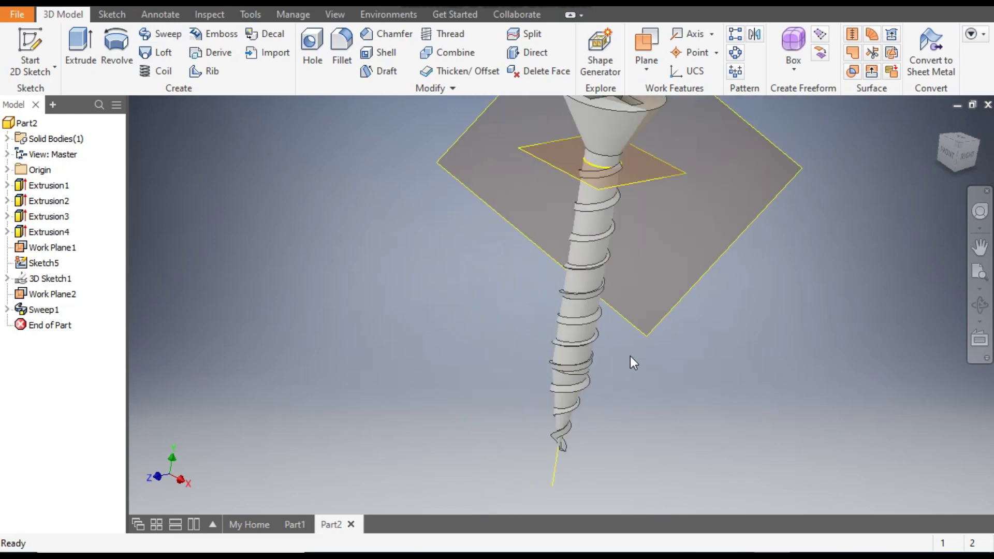
left_click(939, 124)
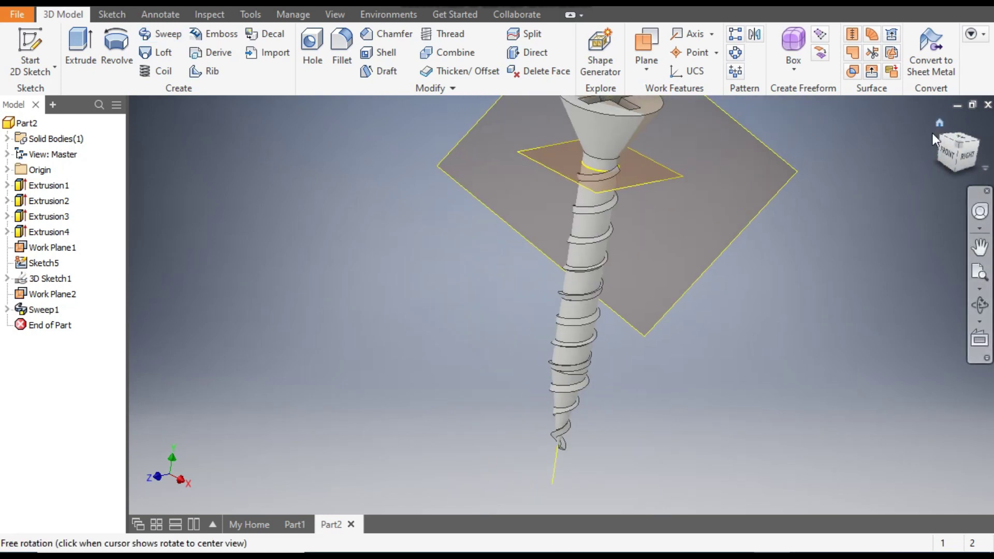
scroll(540, 405, "up", 3)
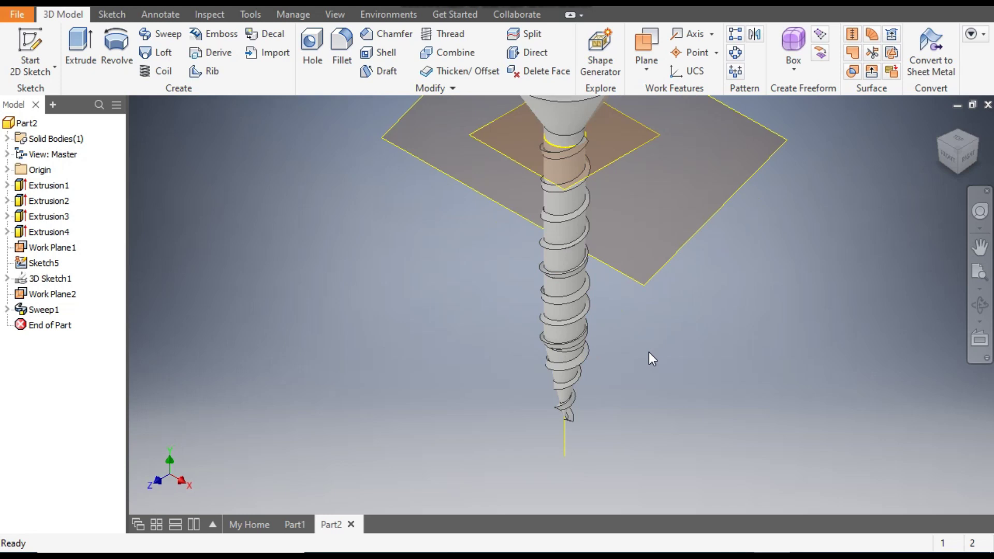
left_click(953, 168)
scroll(559, 317, "up", 5)
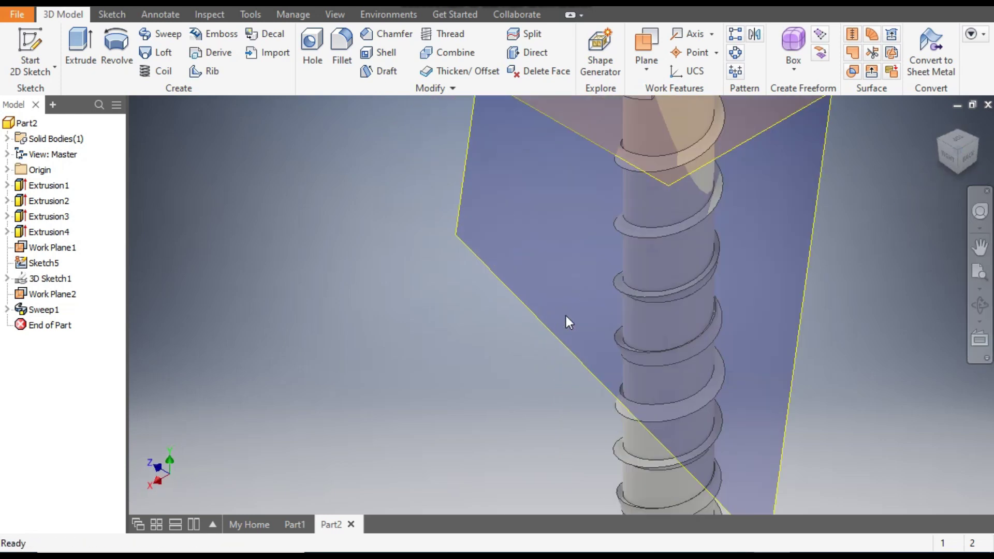
scroll(673, 280, "down", 2)
left_click(548, 257)
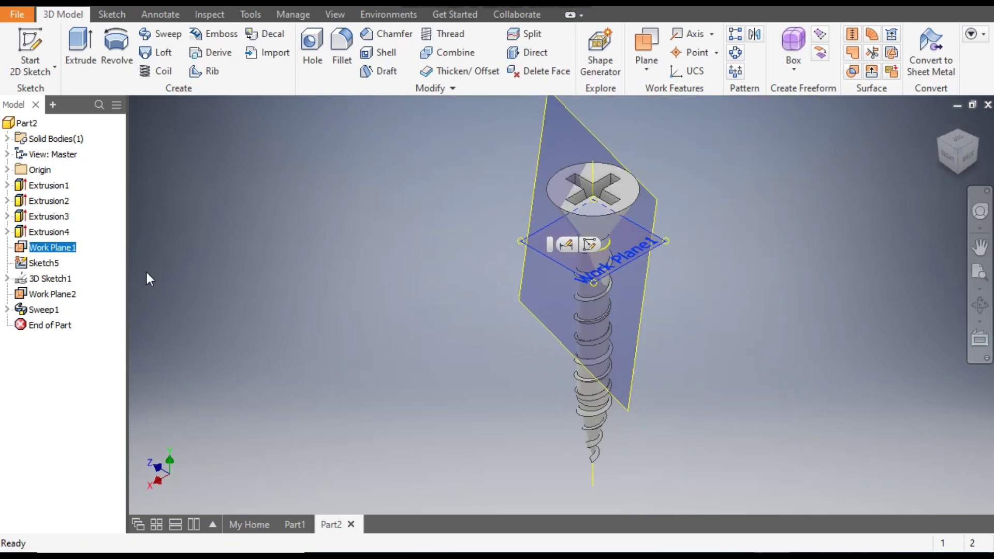
left_click(74, 299, "ctrl")
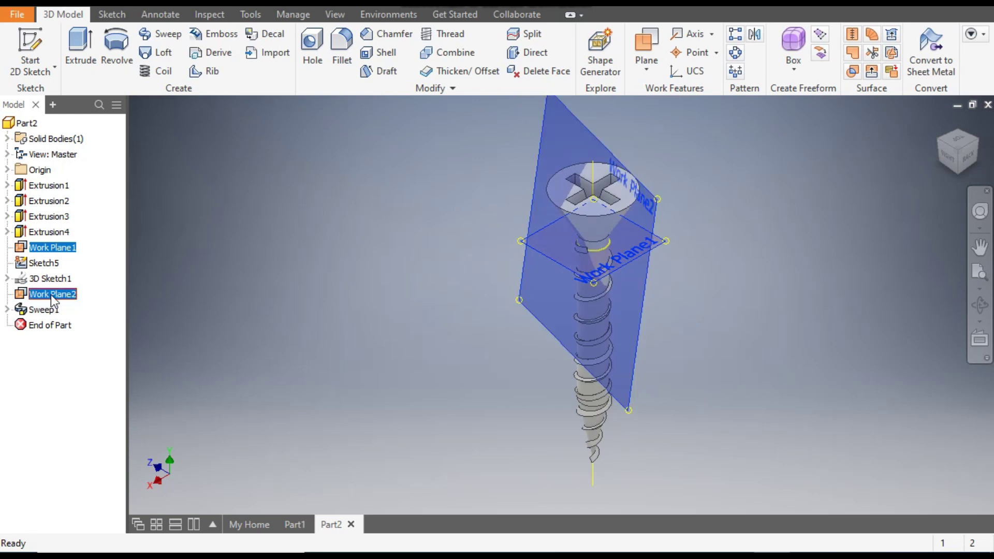
right_click(51, 294)
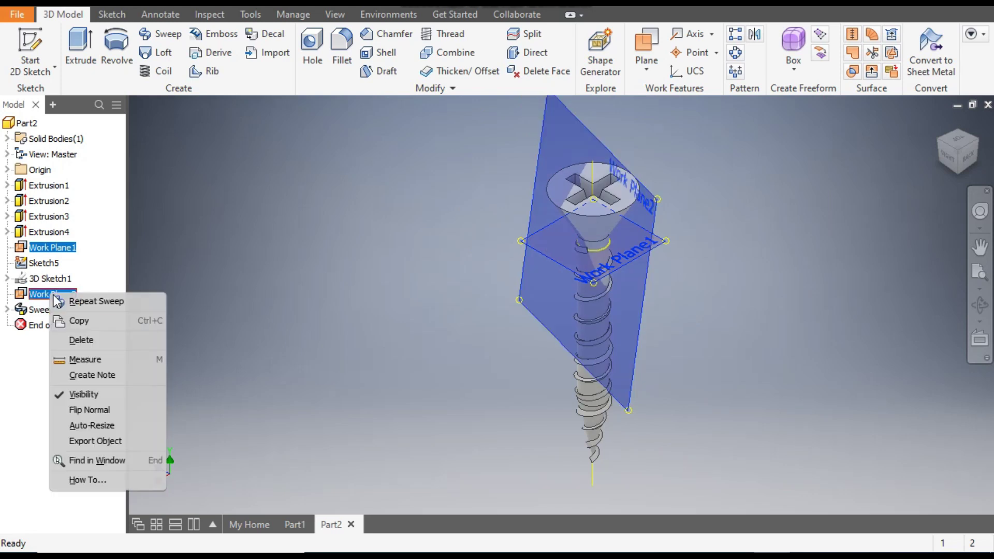
left_click(113, 396)
middle_click_drag(751, 343, 729, 315)
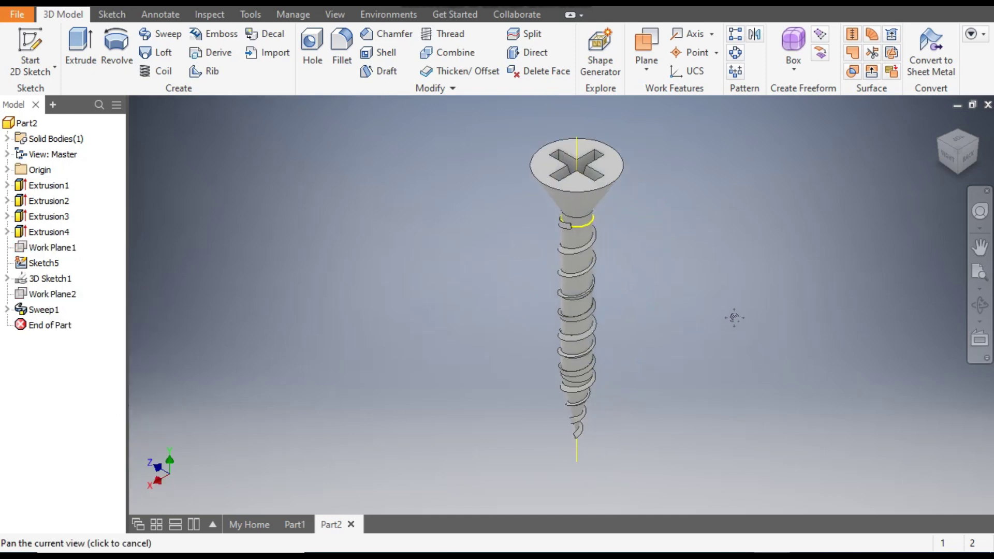
Hide the work axis along the screw's centre and the circle sketch below the head
left_click(577, 449)
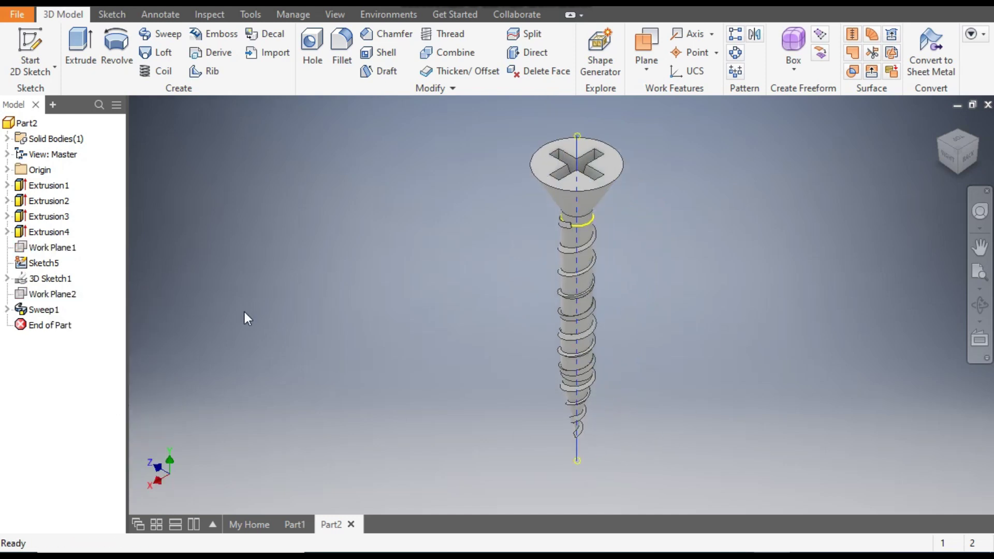
right_click(576, 151)
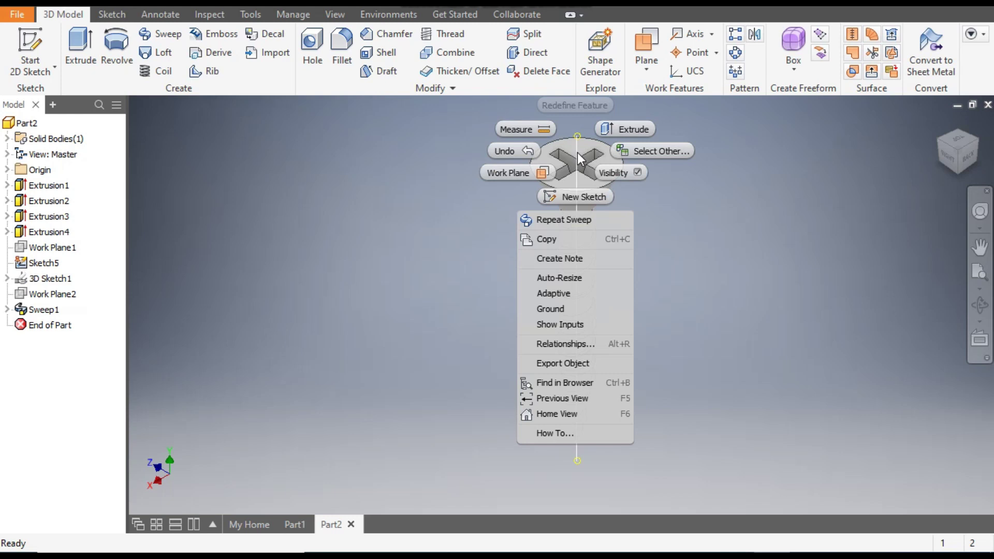
left_click(626, 174)
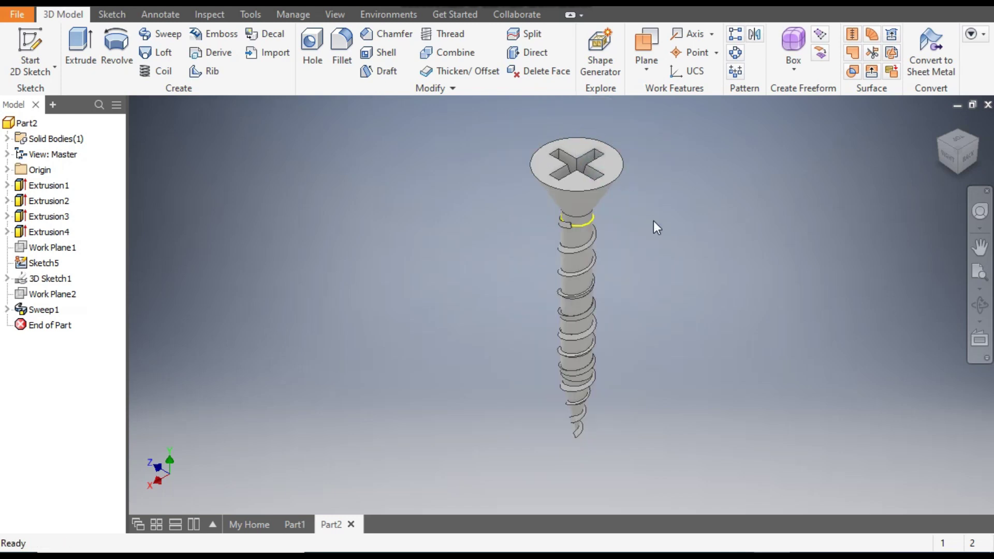
left_click(586, 228)
left_click(693, 221)
left_click(928, 139)
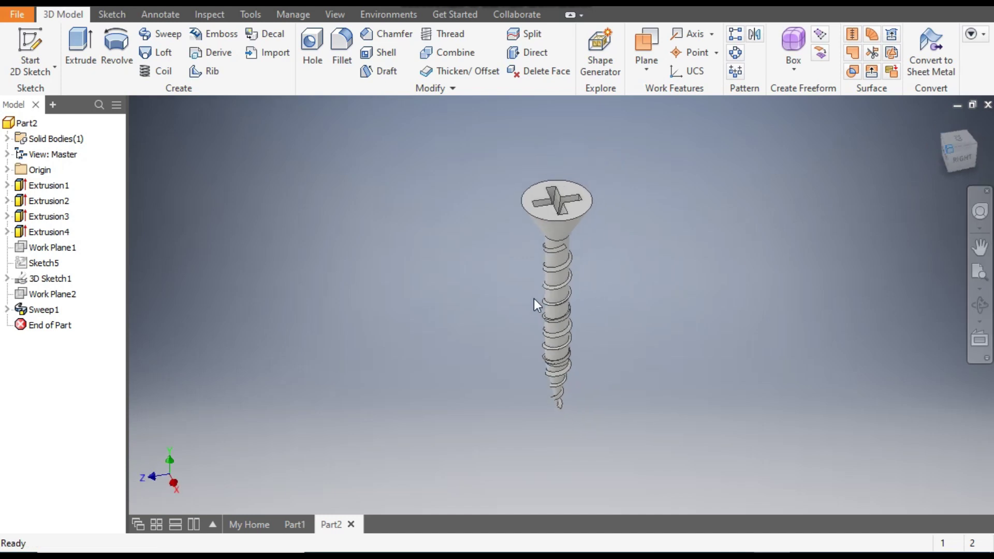
middle_click_drag(569, 282, 586, 319)
middle_click_drag(648, 251, 648, 266)
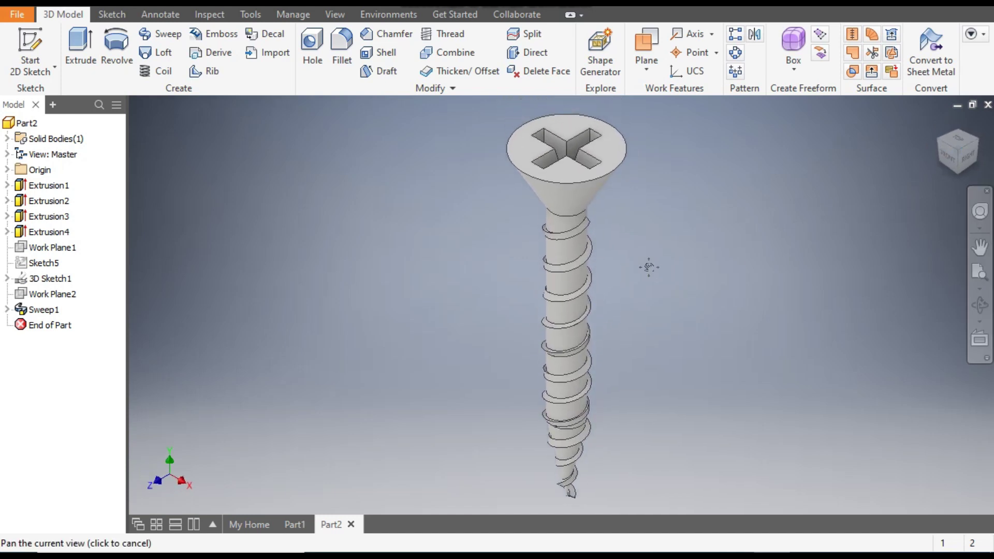